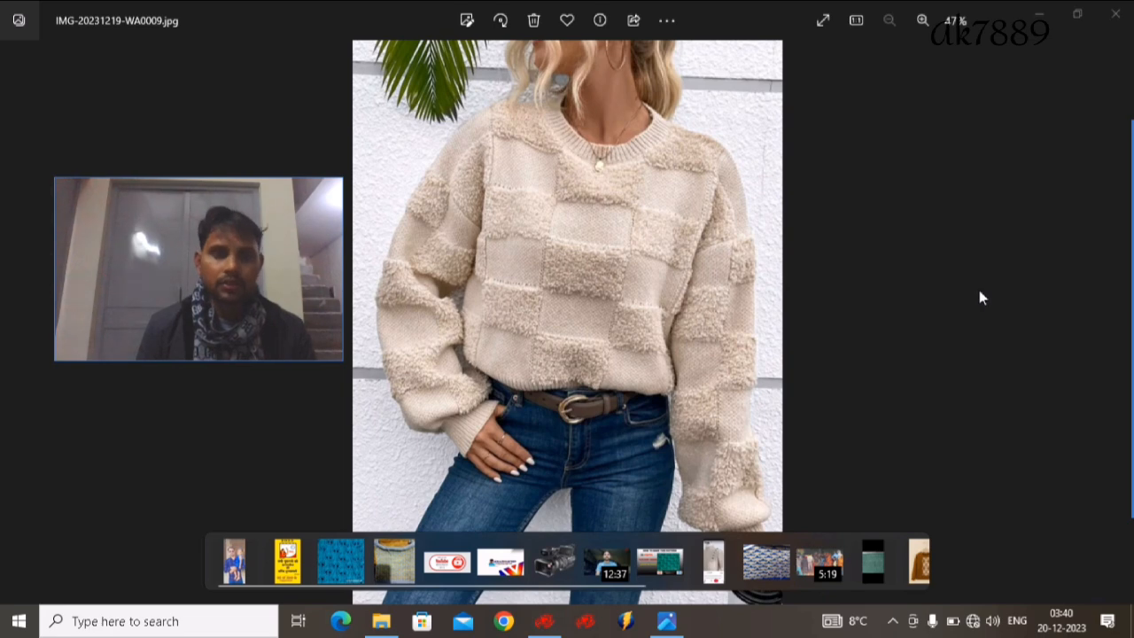
Minimize the sweater reference photo and switch to HqPDS with the test78.pds pattern
left_click(1038, 13)
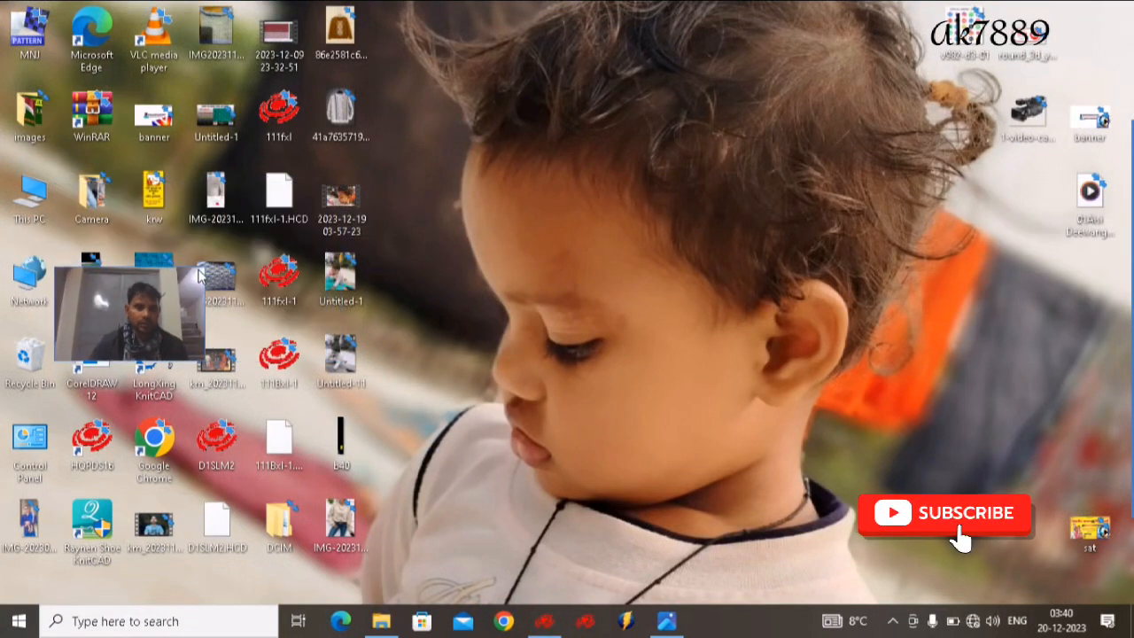
left_click_drag(138, 339, 90, 551)
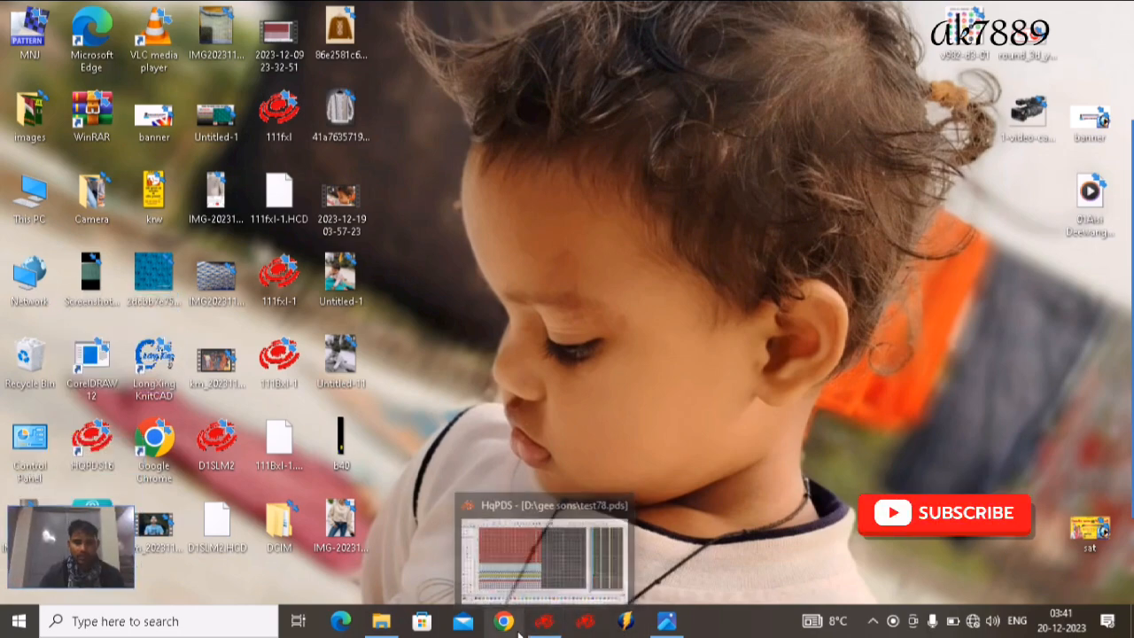
left_click(544, 621)
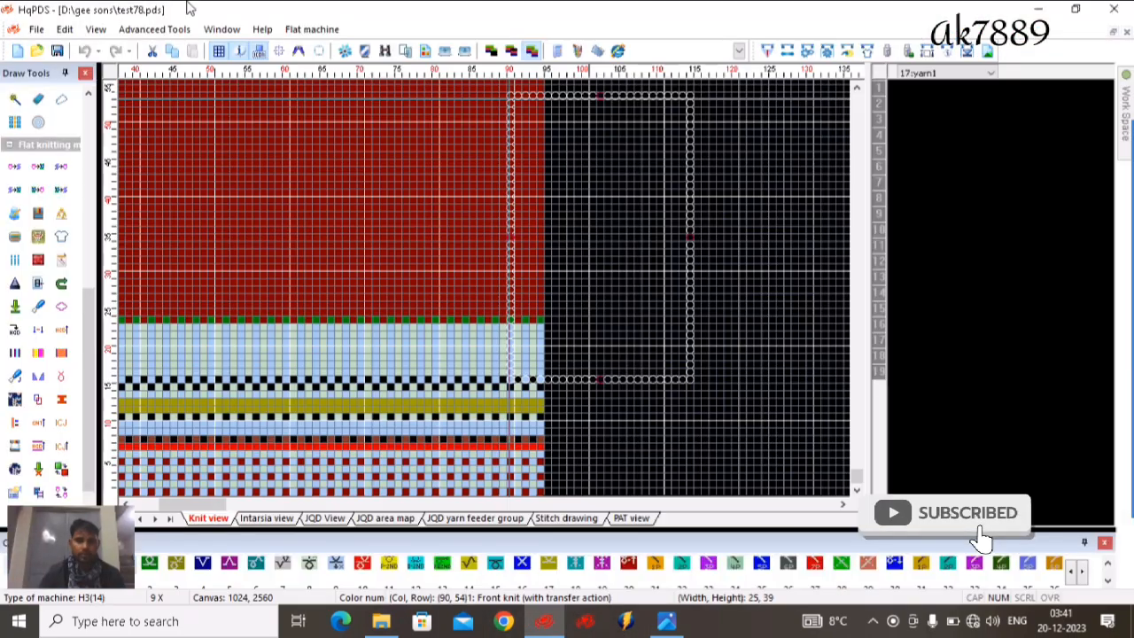
Select a 93 by 30 area of the front-knit body just above the rib
scroll(354, 314, "down", 2)
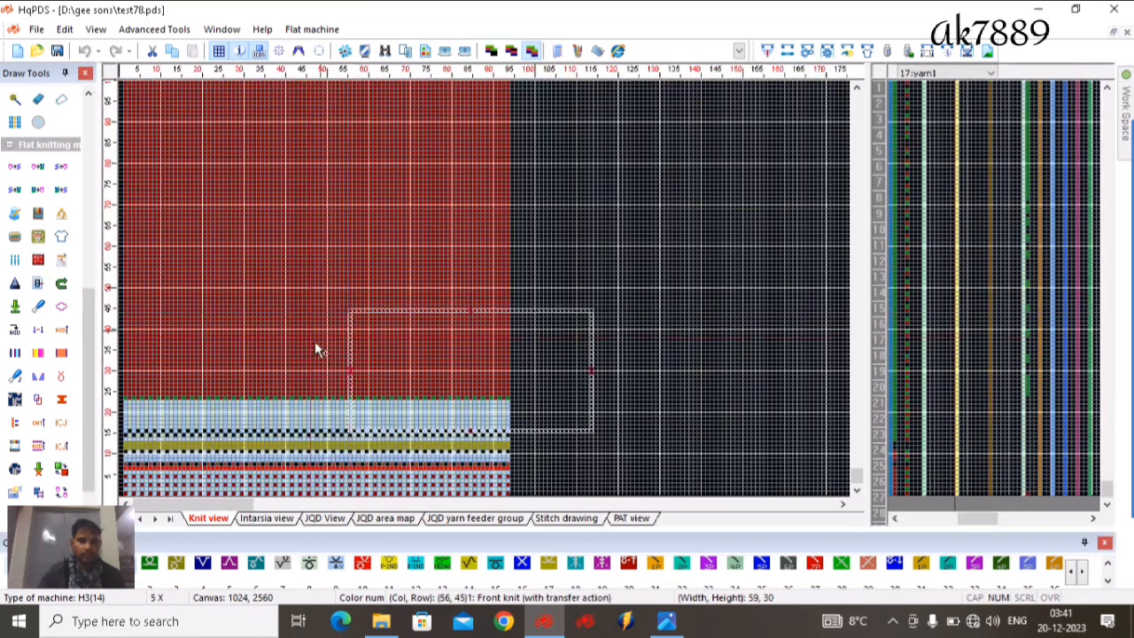
scroll(270, 295, "up", 2)
left_click_drag(139, 334, 742, 142)
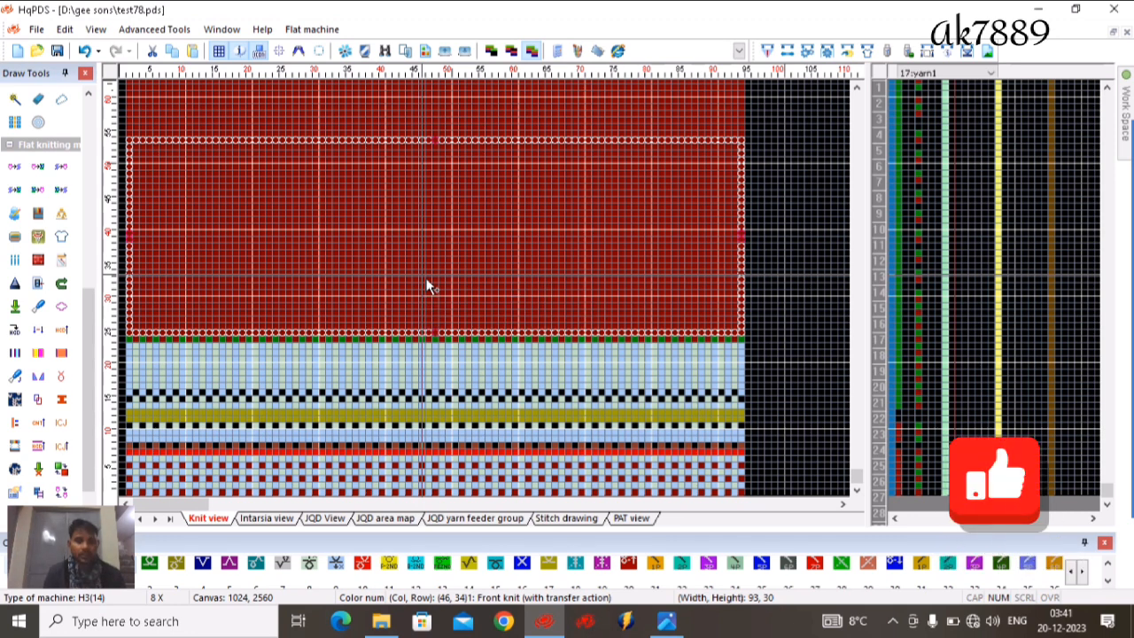
Examine the plain and fluffy squares on the sweater in the reference photo, and return to the HqPDS pattern
mouse_move(666, 621)
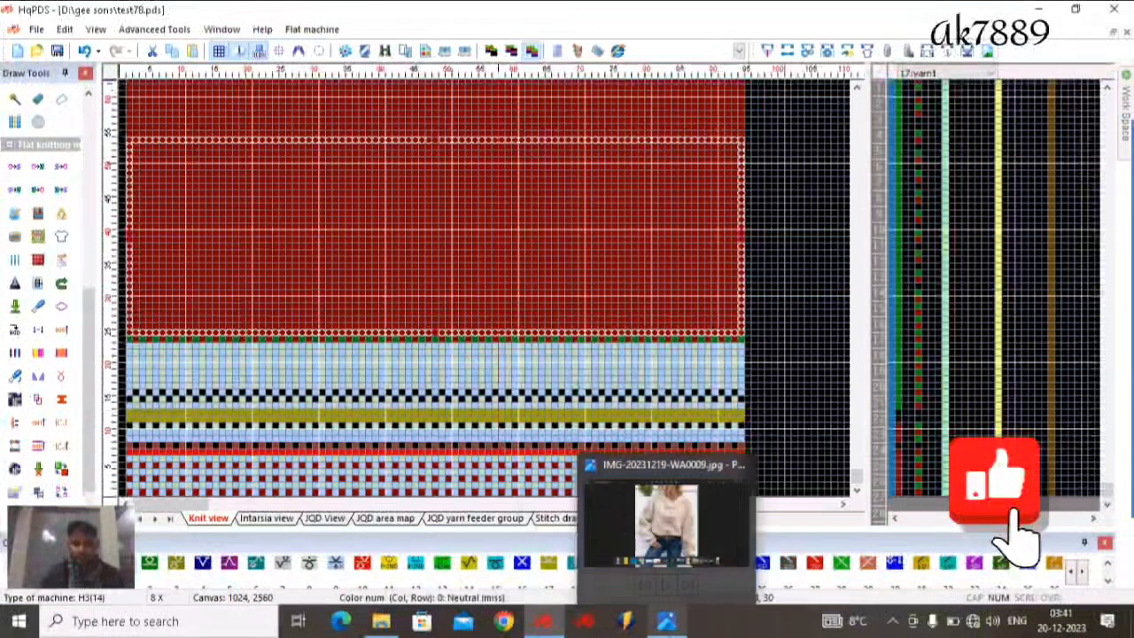
left_click(669, 551)
scroll(627, 316, "up", 4)
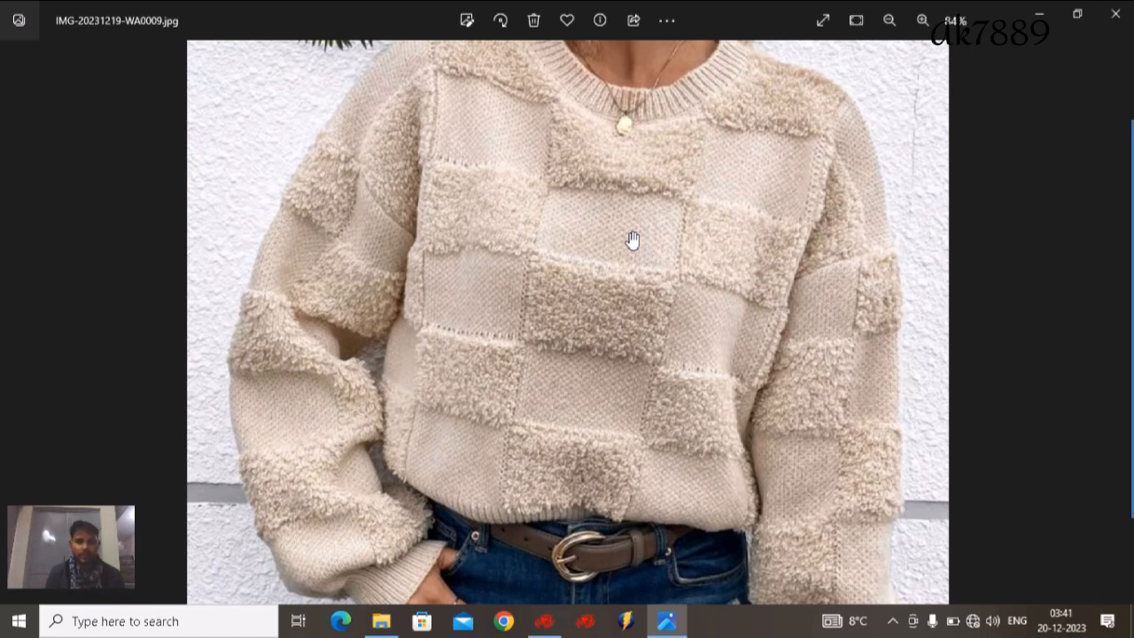
left_click(1039, 13)
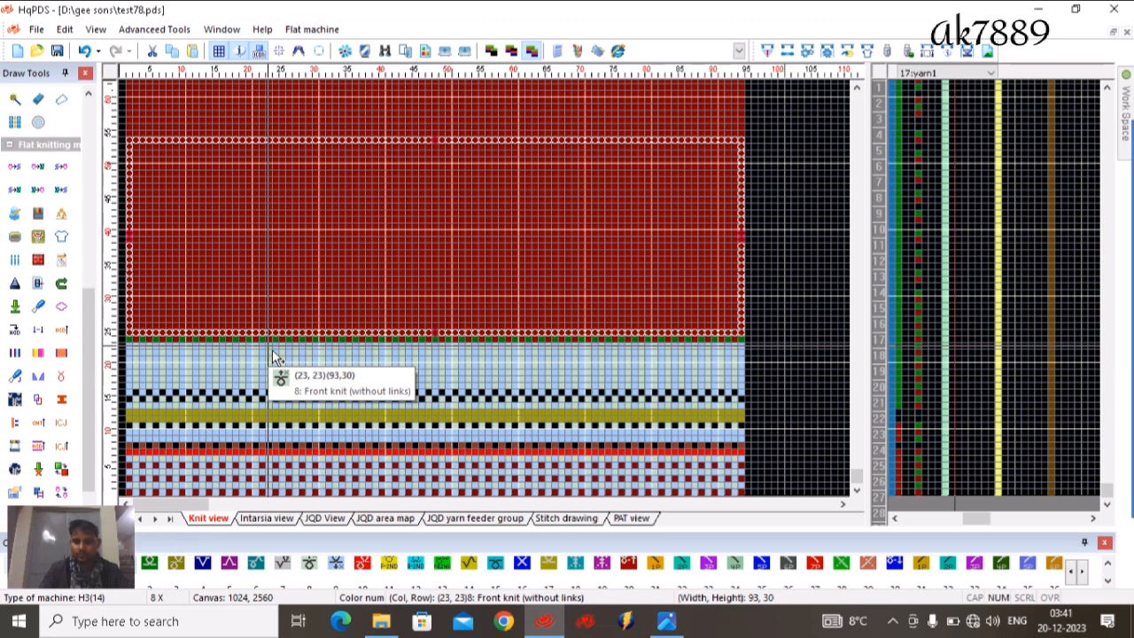
Insert about 60 columns at column 41 to widen the fabric
scroll(78, 206, "up", 4)
scroll(126, 153, "up", 1)
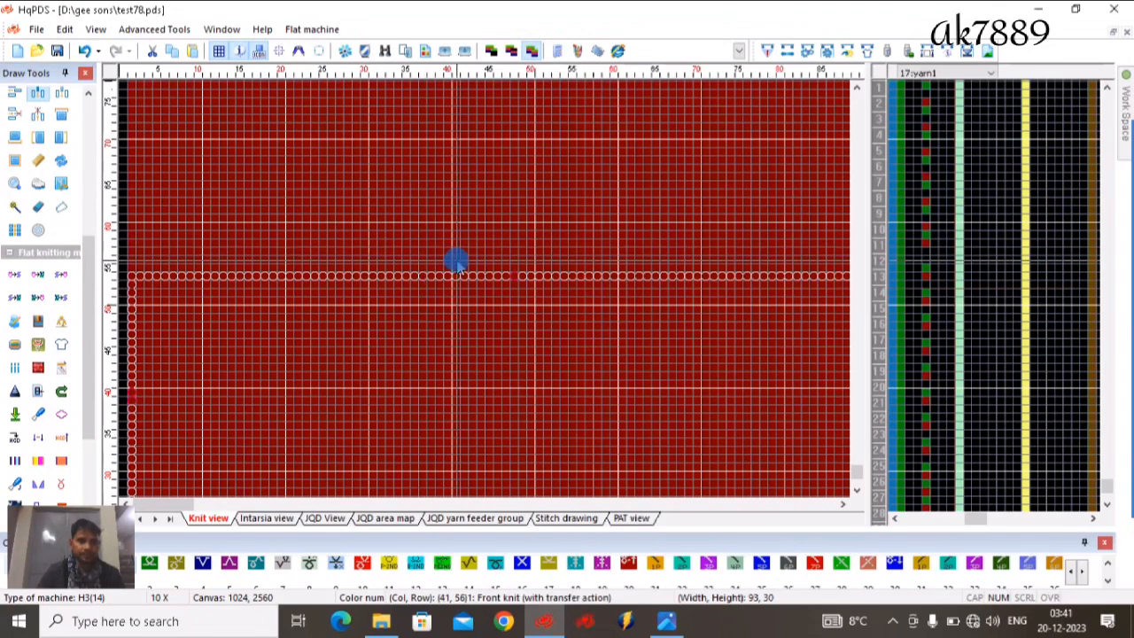
scroll(485, 297, "down", 4)
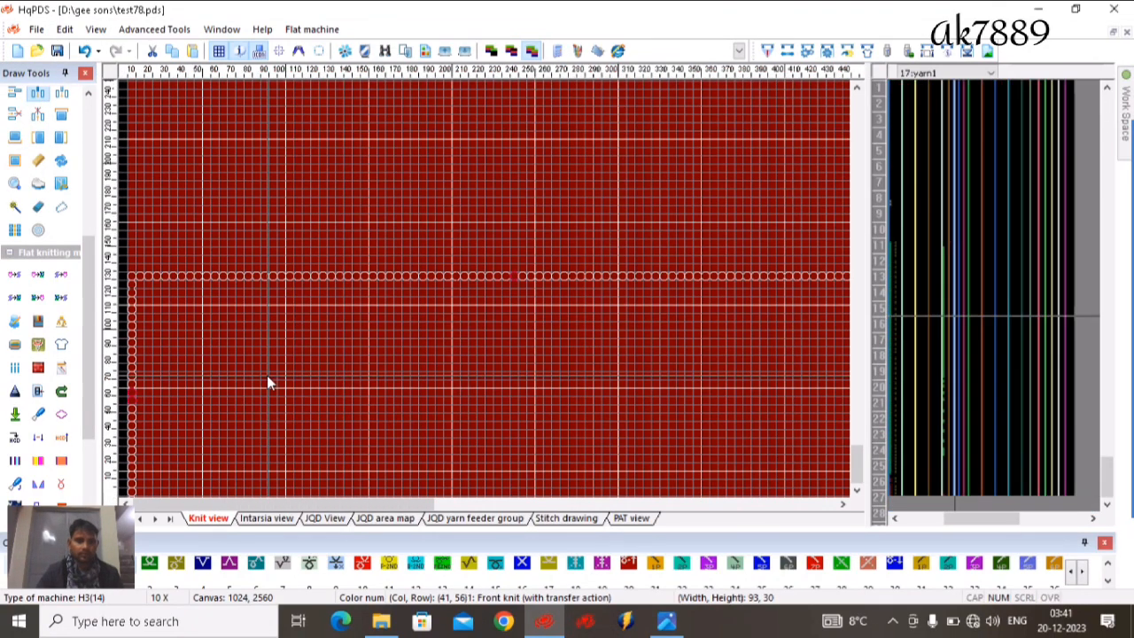
scroll(276, 402, "down", 1)
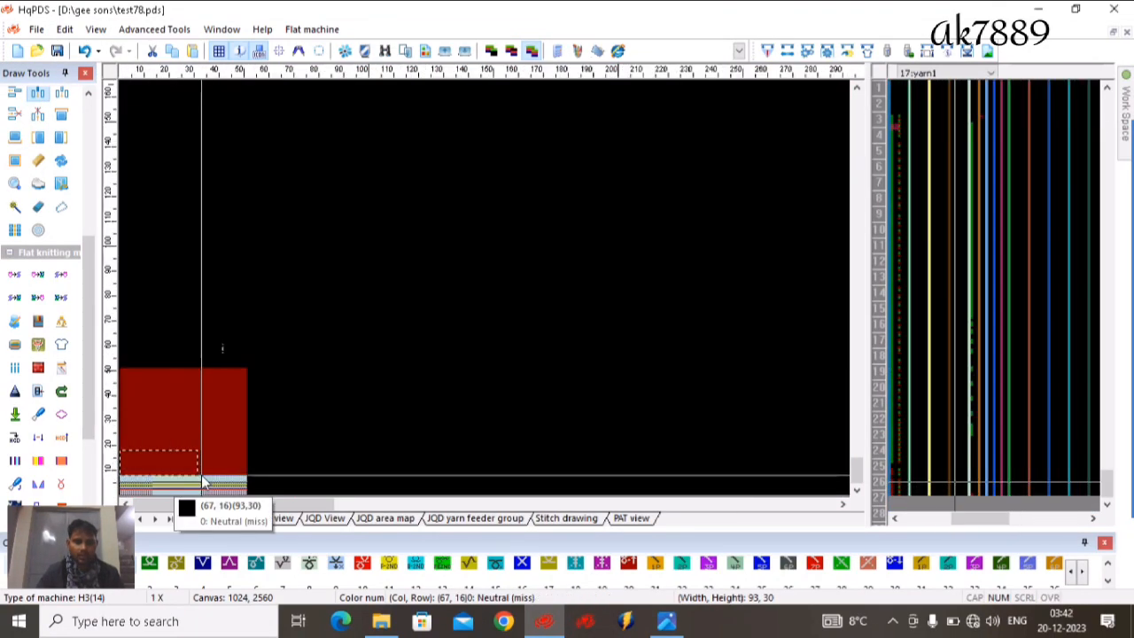
Copy a 2 by 26 unit of the rib and starting rows across the inserted columns
scroll(206, 479, "up", 2)
scroll(310, 442, "up", 1)
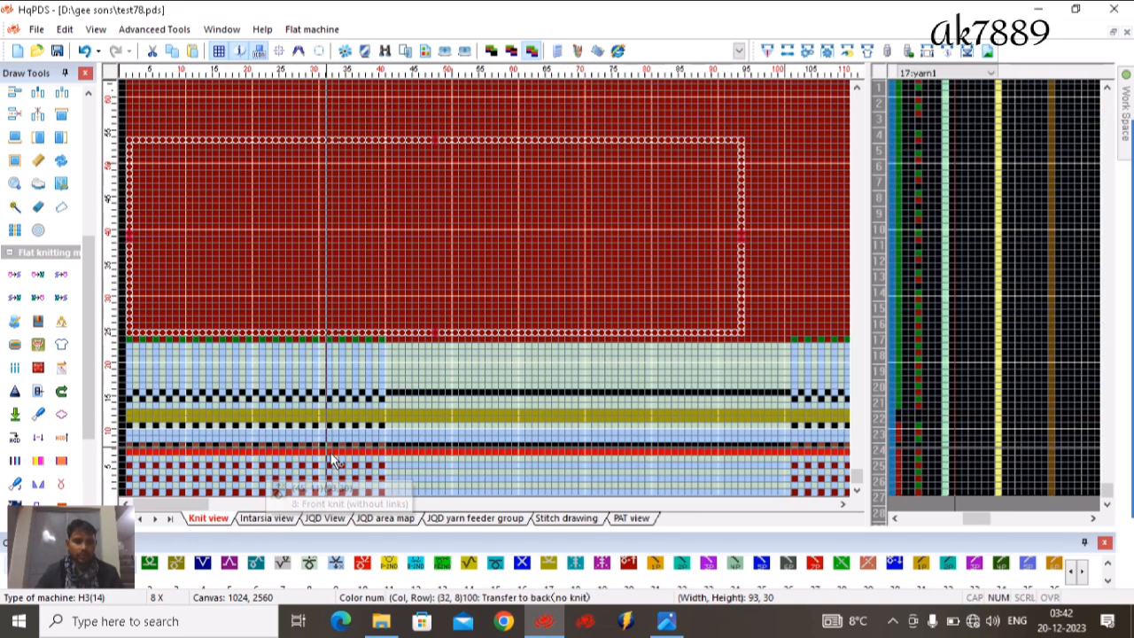
left_click_drag(364, 494, 811, 341)
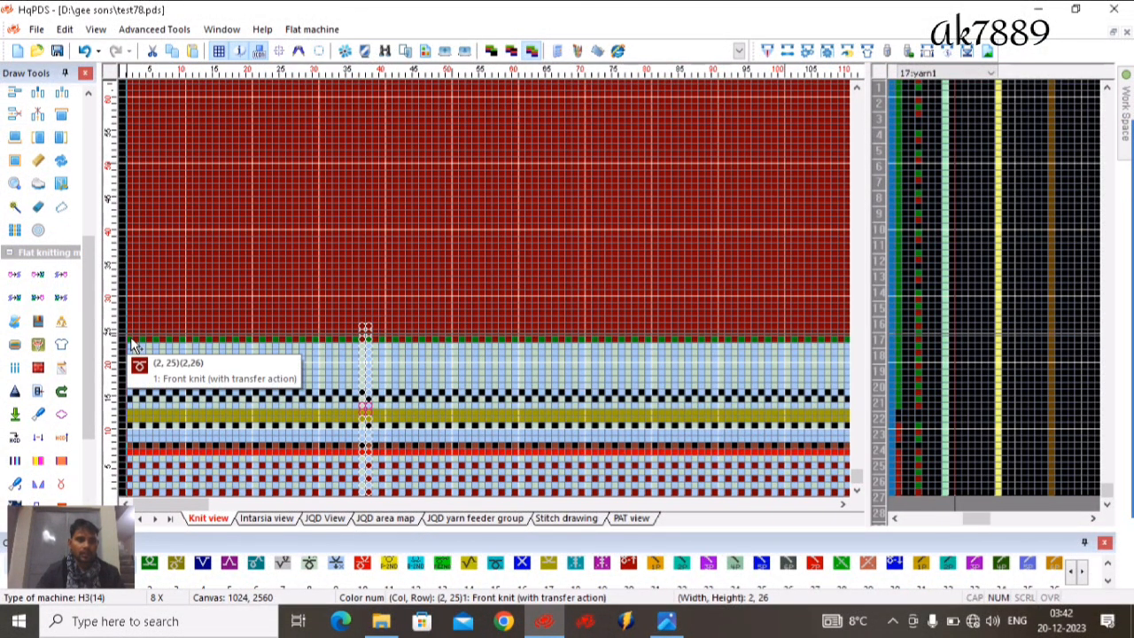
Insert 12 rows into the rib at about row 21 to lengthen it
scroll(285, 351, "up", 2)
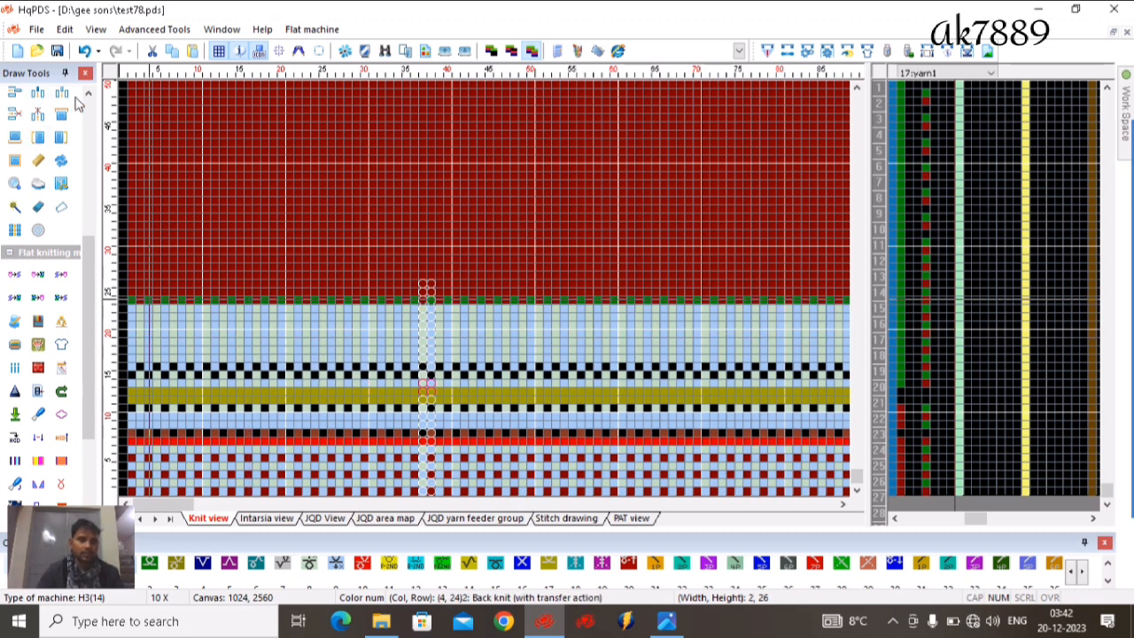
scroll(76, 109, "up", 2)
left_click(63, 134)
left_click(246, 328)
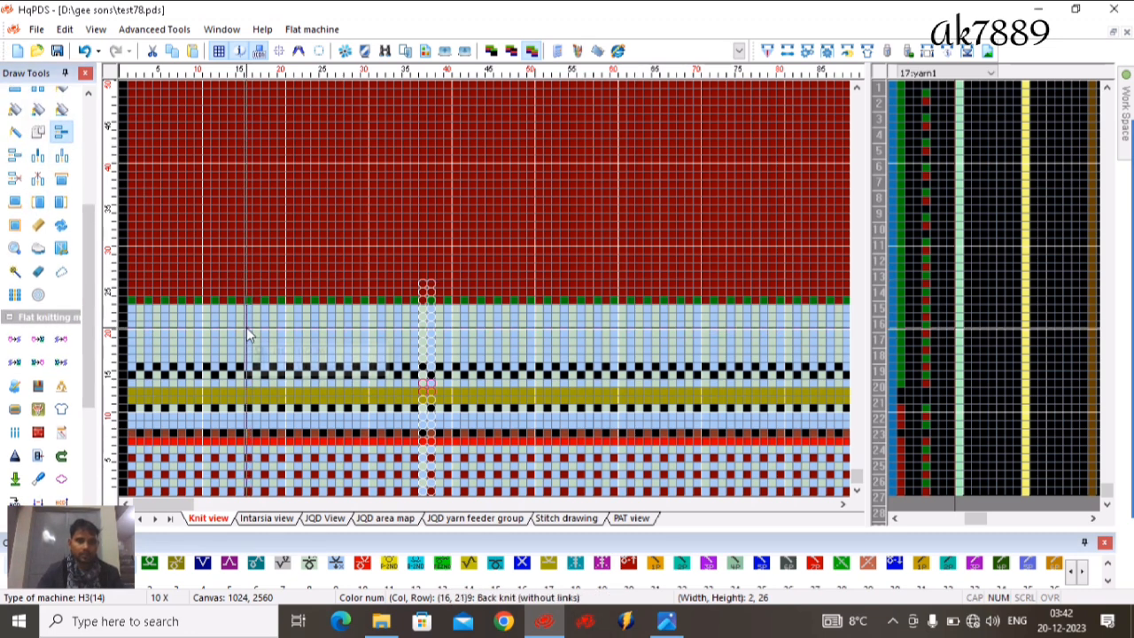
scroll(358, 305, "down", 1)
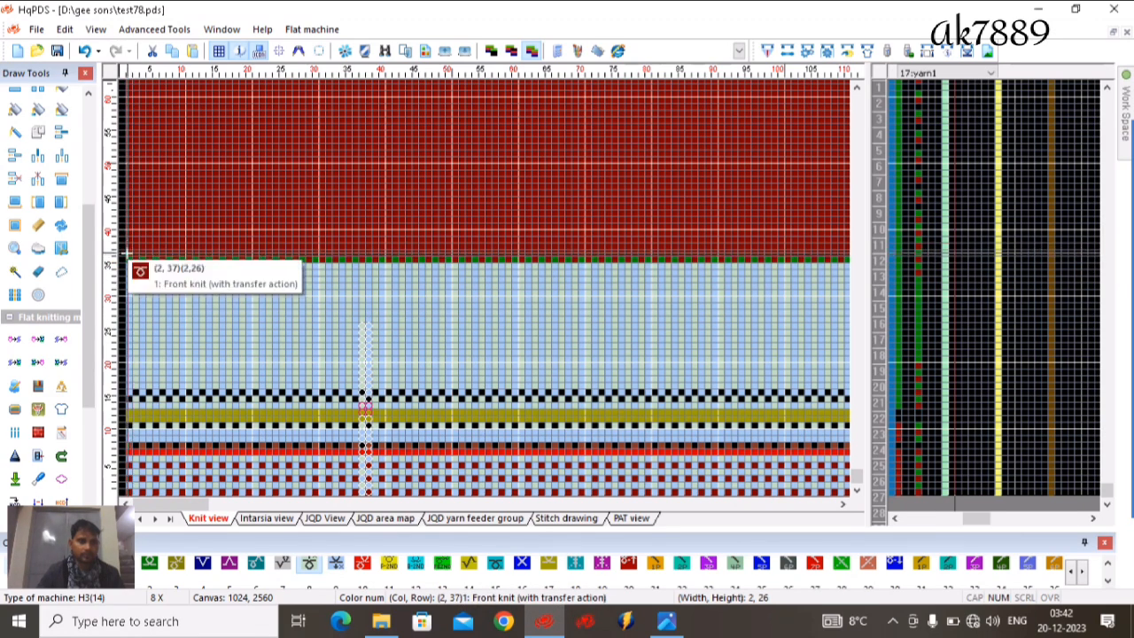
Fill the whole body above the rib, from row 37 upward, with color 8, Front knit (without links)
left_click_drag(130, 256, 525, 95)
scroll(624, 87, "down", 3)
left_click_drag(624, 87, 517, 219)
scroll(486, 286, "up", 2)
scroll(484, 288, "up", 1)
scroll(496, 288, "down", 4)
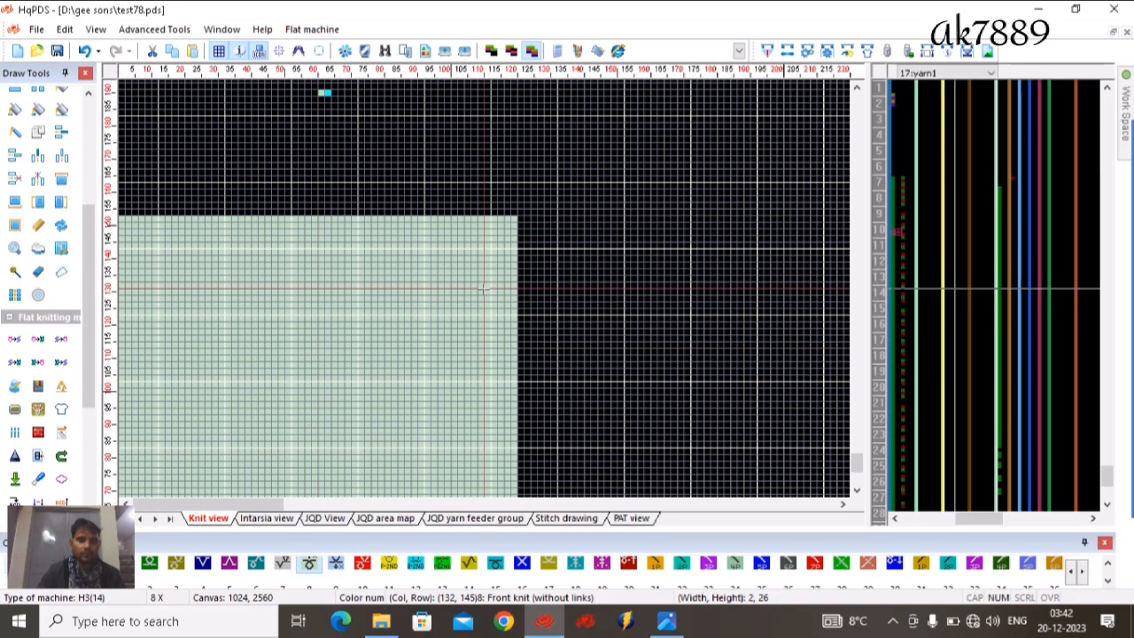
scroll(258, 412, "down", 2)
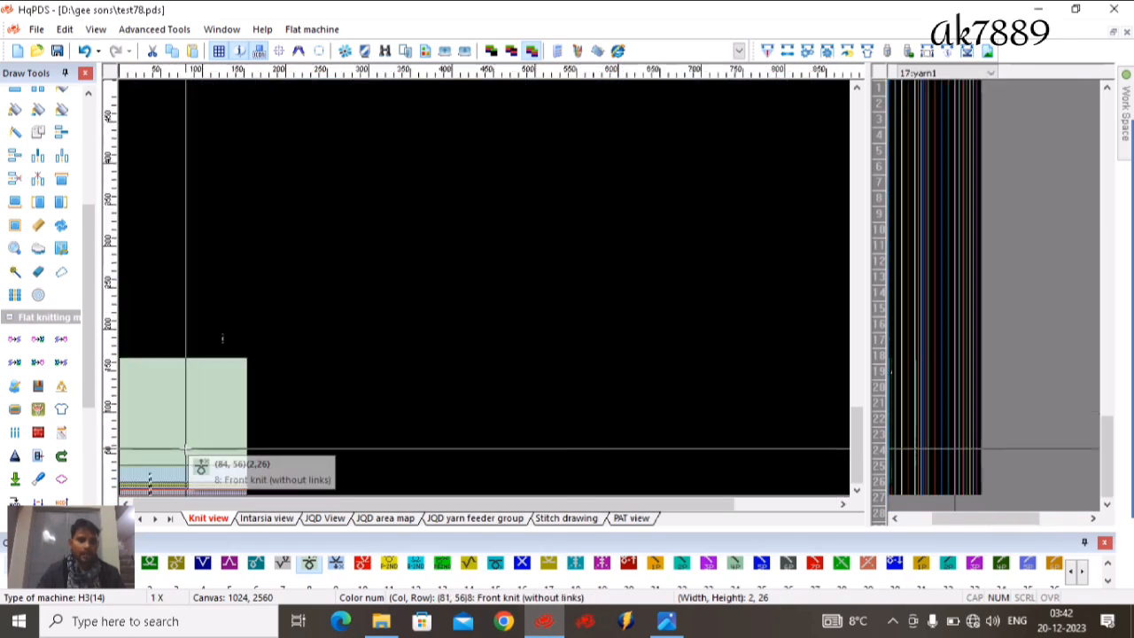
Select the transition row between rib and body across the full width and replace color 2 with color 40 there
scroll(372, 322, "up", 3)
scroll(372, 322, "up", 4)
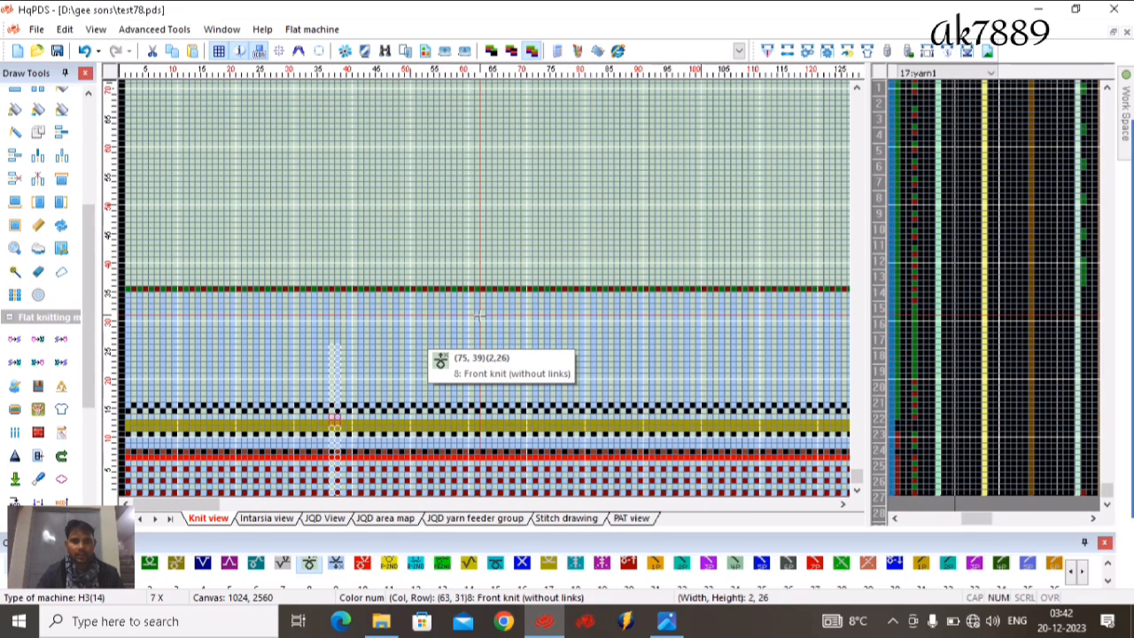
scroll(543, 303, "up", 3)
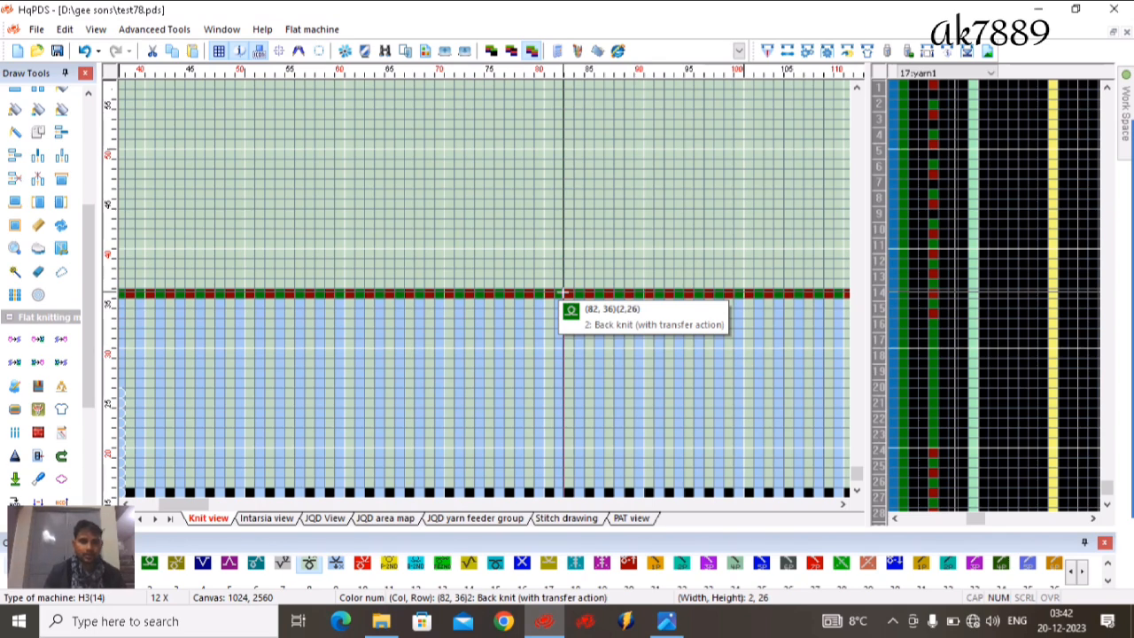
scroll(628, 317, "down", 1)
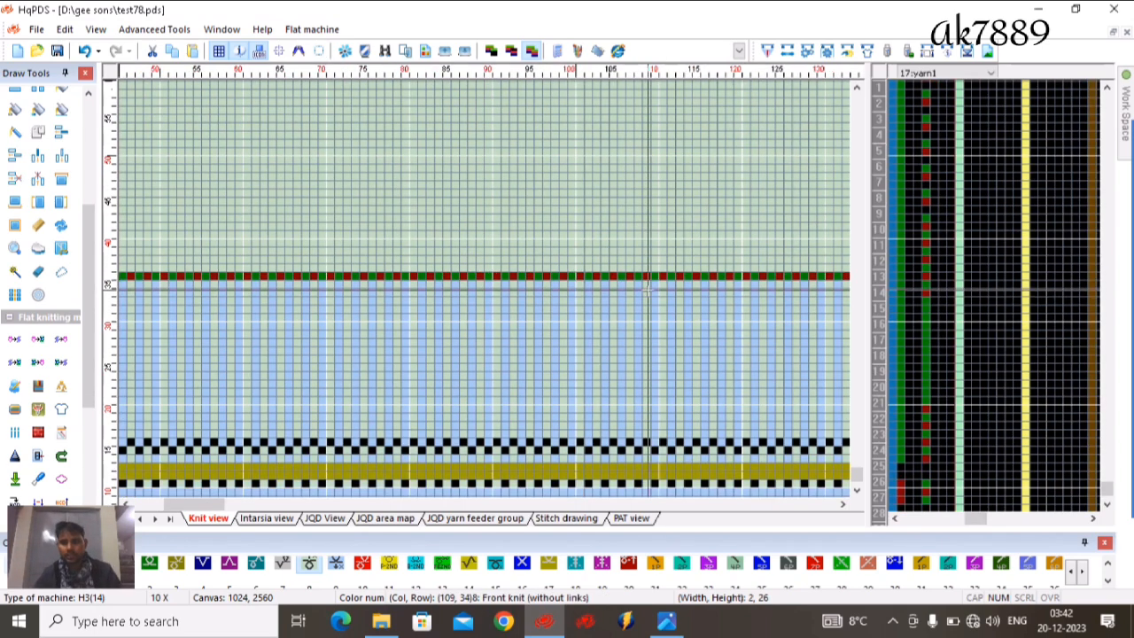
scroll(582, 307, "down", 1)
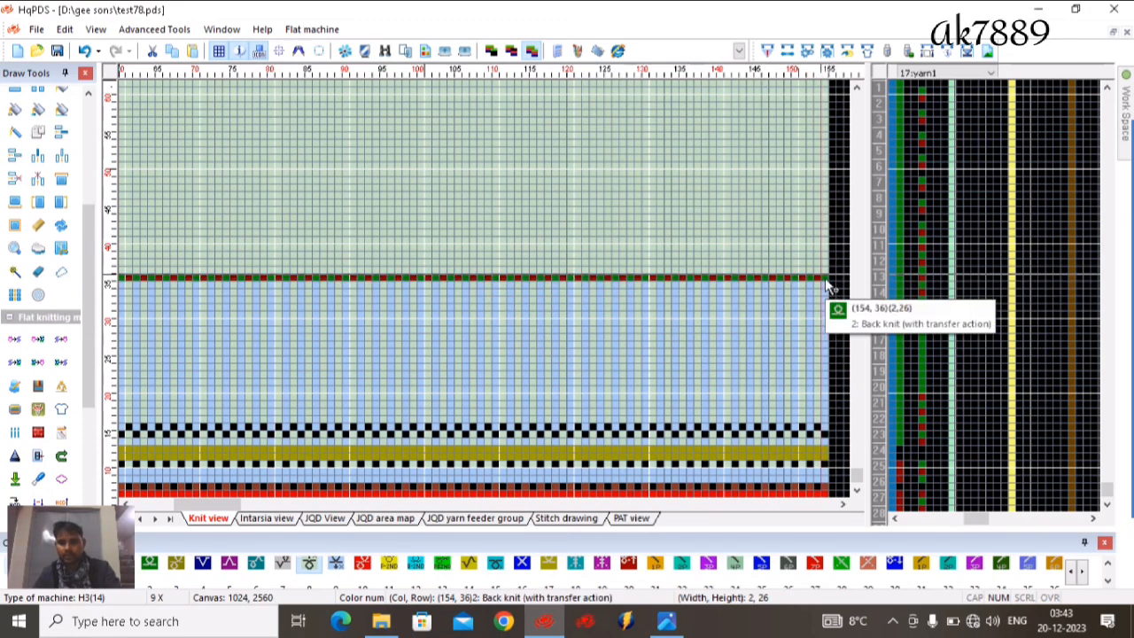
left_click_drag(824, 281, 142, 284)
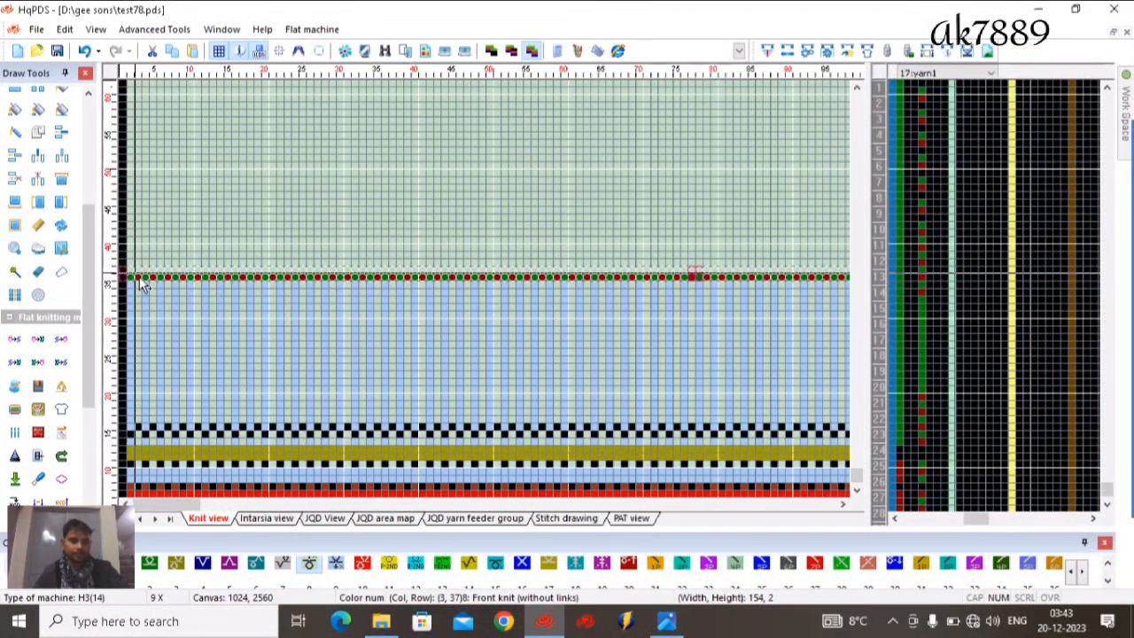
left_click(38, 109)
left_click(360, 171)
type("40")
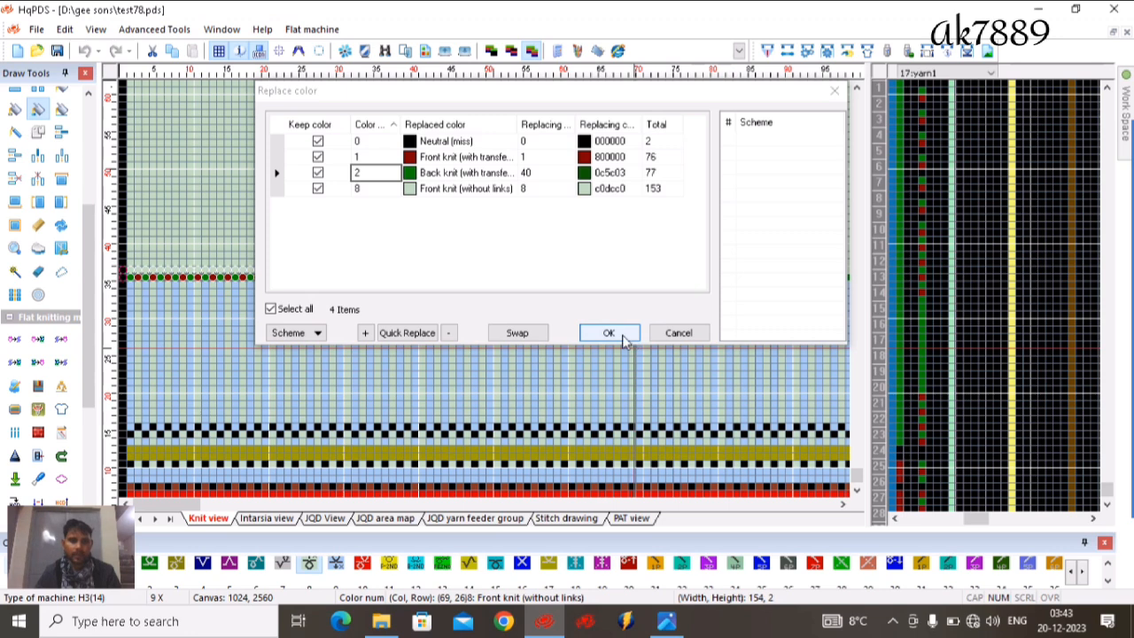
left_click(624, 339)
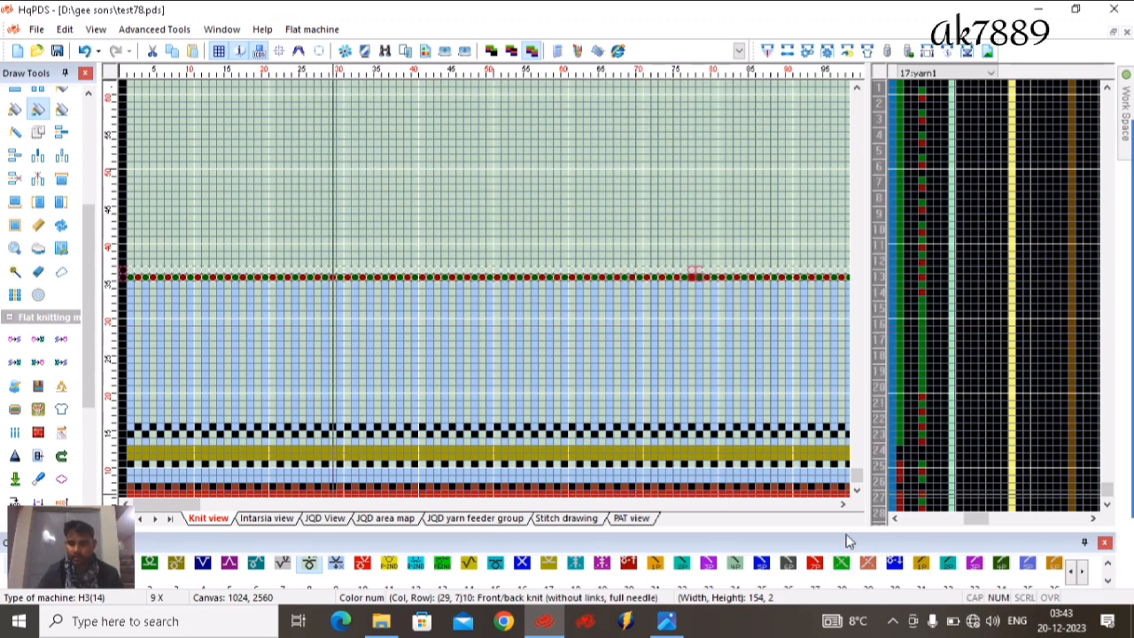
Enlarge the color palette, bring up colors 39 to 73 and choose color 45
left_click_drag(846, 527, 842, 515)
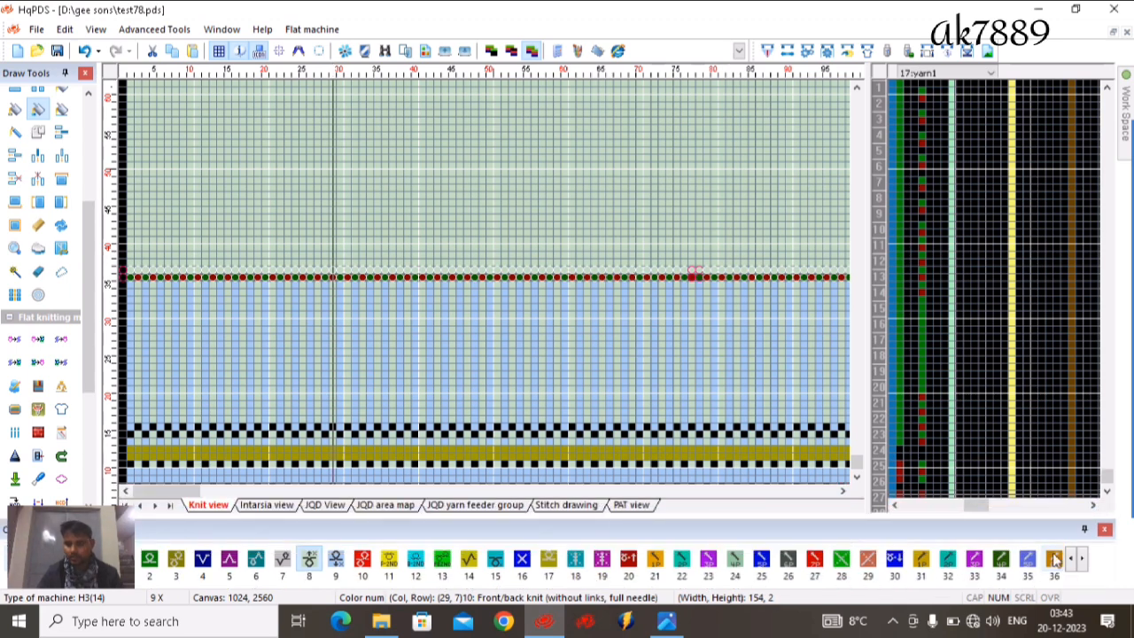
left_click(1079, 561)
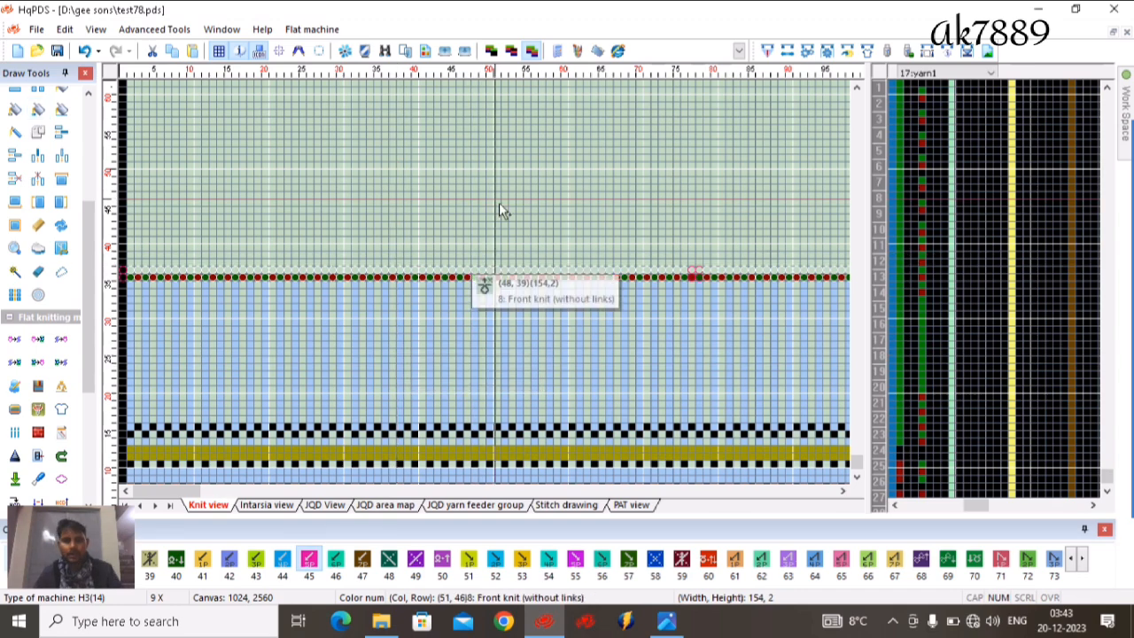
Select a 153 by 23 area of the body directly above the transition row
left_click_drag(499, 201, 634, 183)
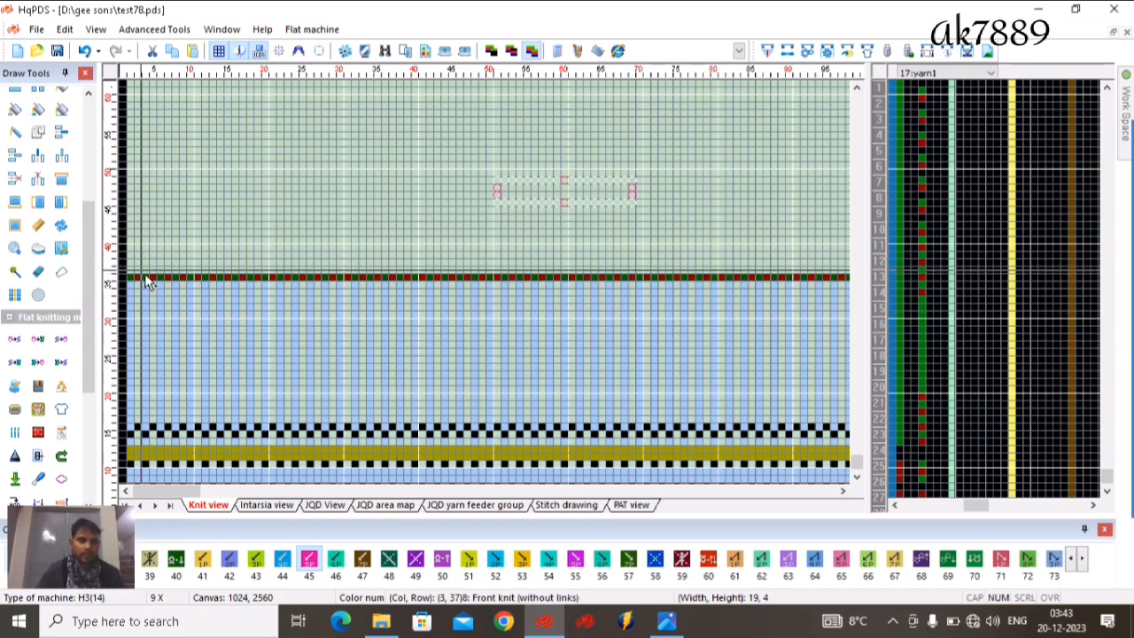
left_click_drag(134, 271, 211, 240)
scroll(209, 243, "down", 2)
left_click_drag(132, 308, 818, 263)
scroll(611, 216, "down", 1)
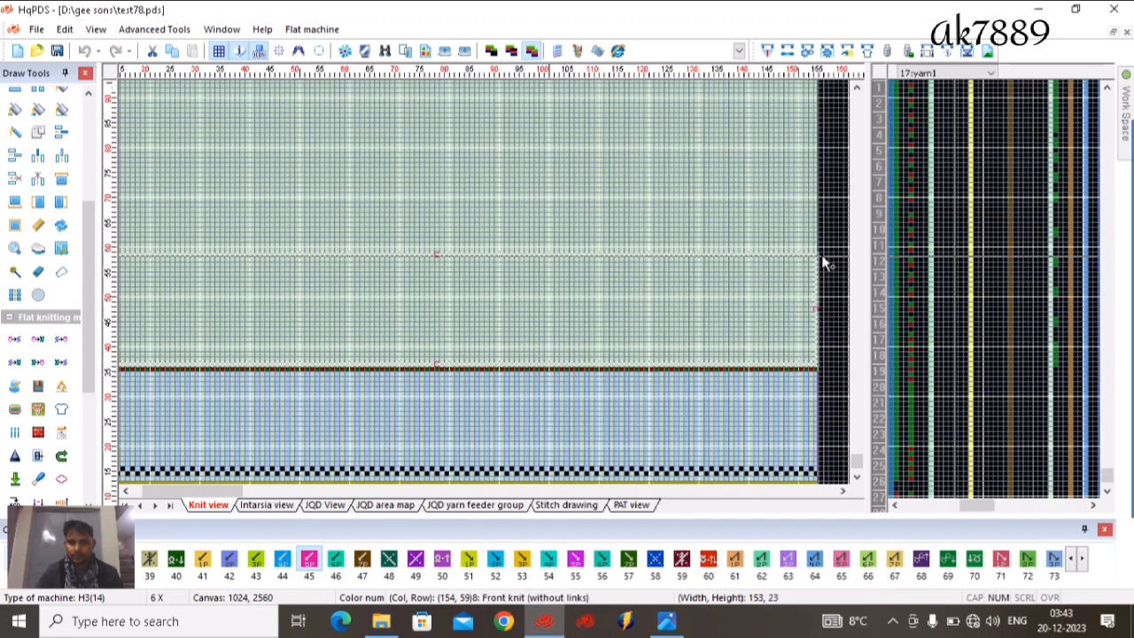
Bring up colors 0 to 36 in the palette and choose color 6, Front knit, back tuck, for freehand drawing
scroll(299, 330, "up", 2)
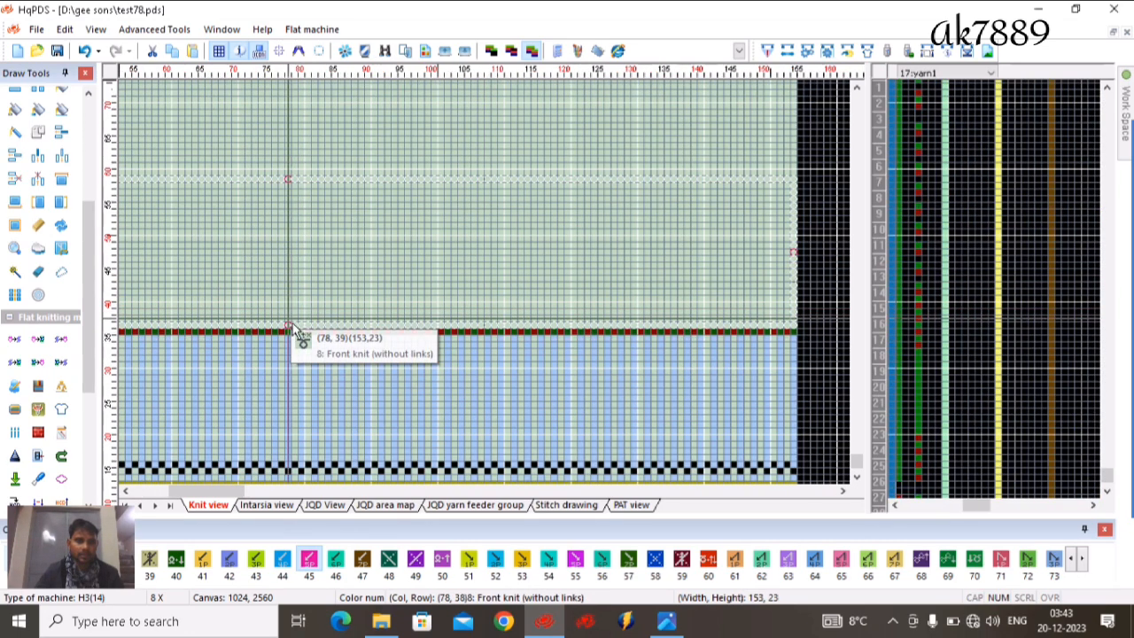
scroll(295, 324, "up", 1)
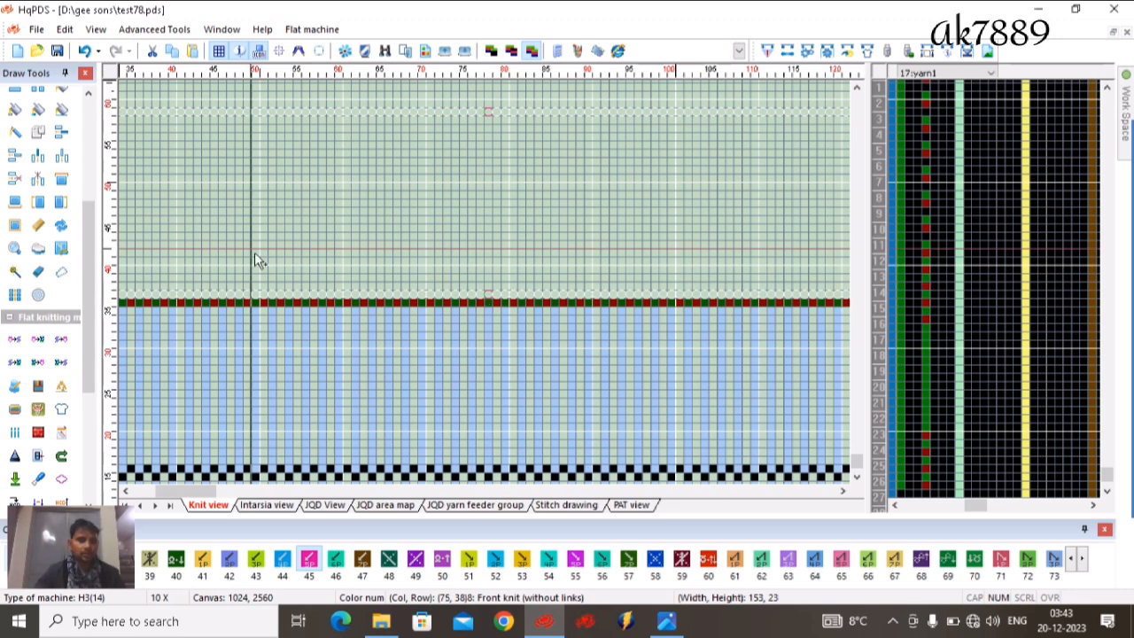
scroll(44, 151, "up", 5)
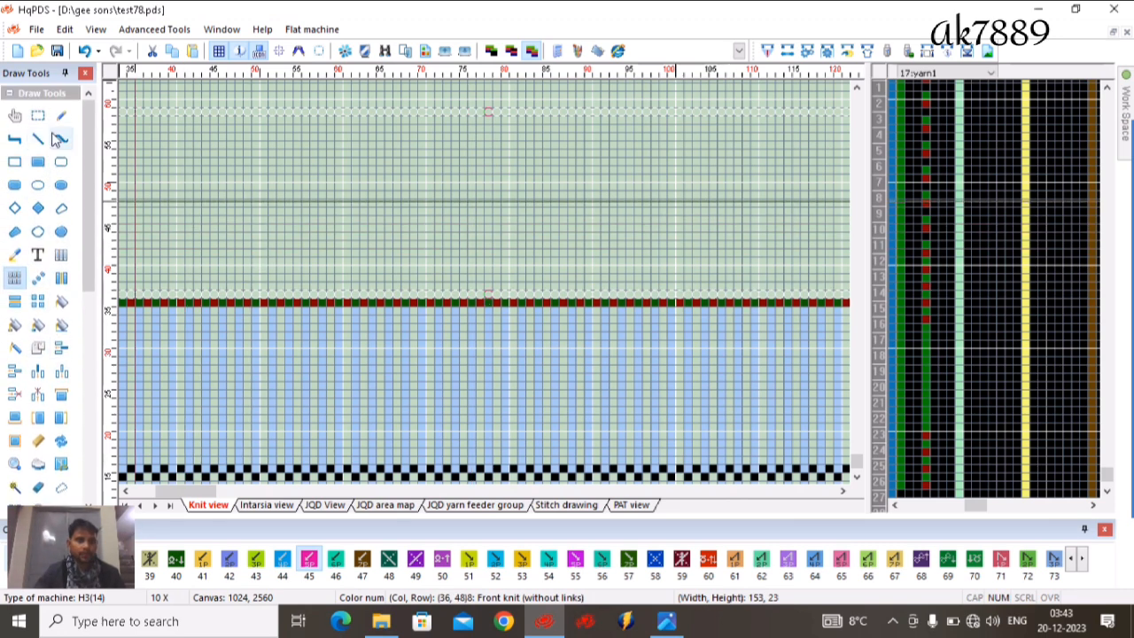
left_click(60, 116)
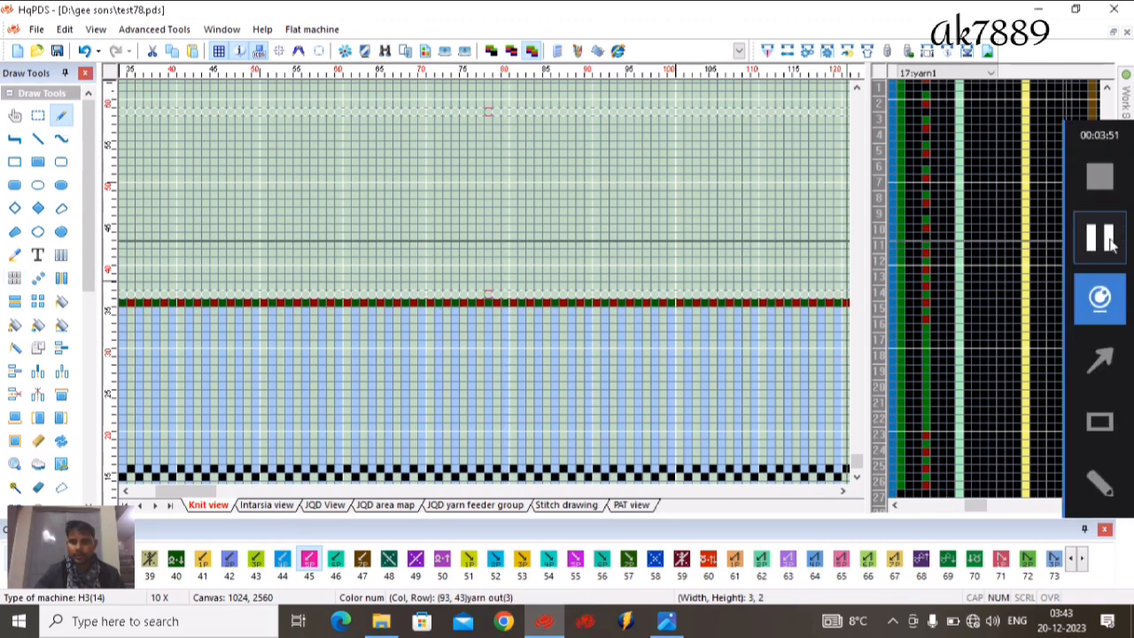
left_click(1105, 246)
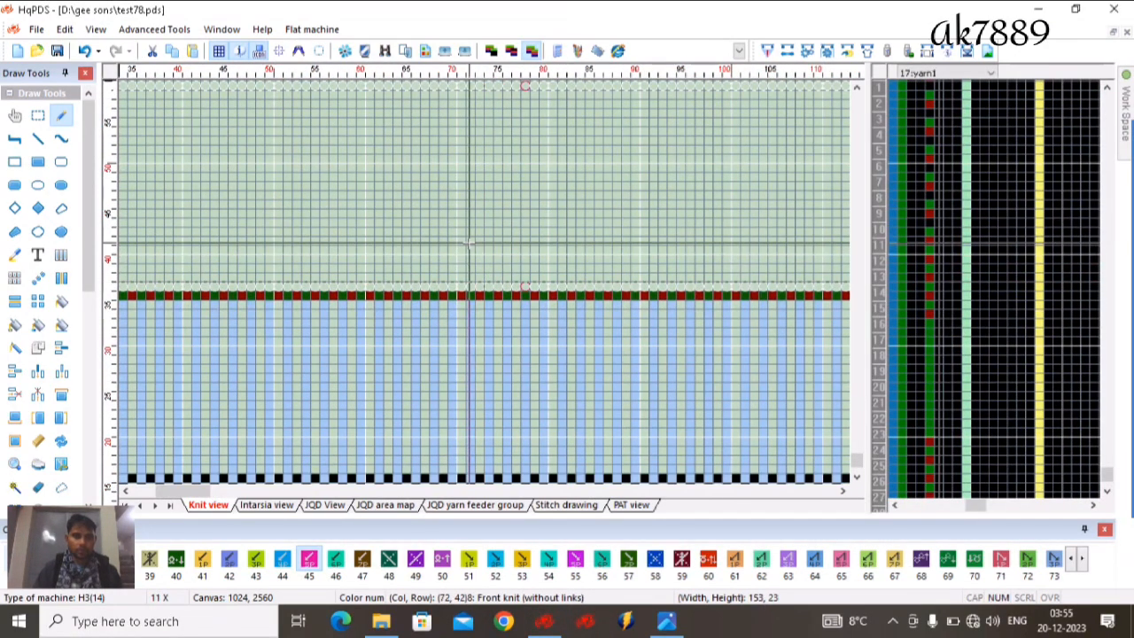
scroll(463, 255, "up", 1)
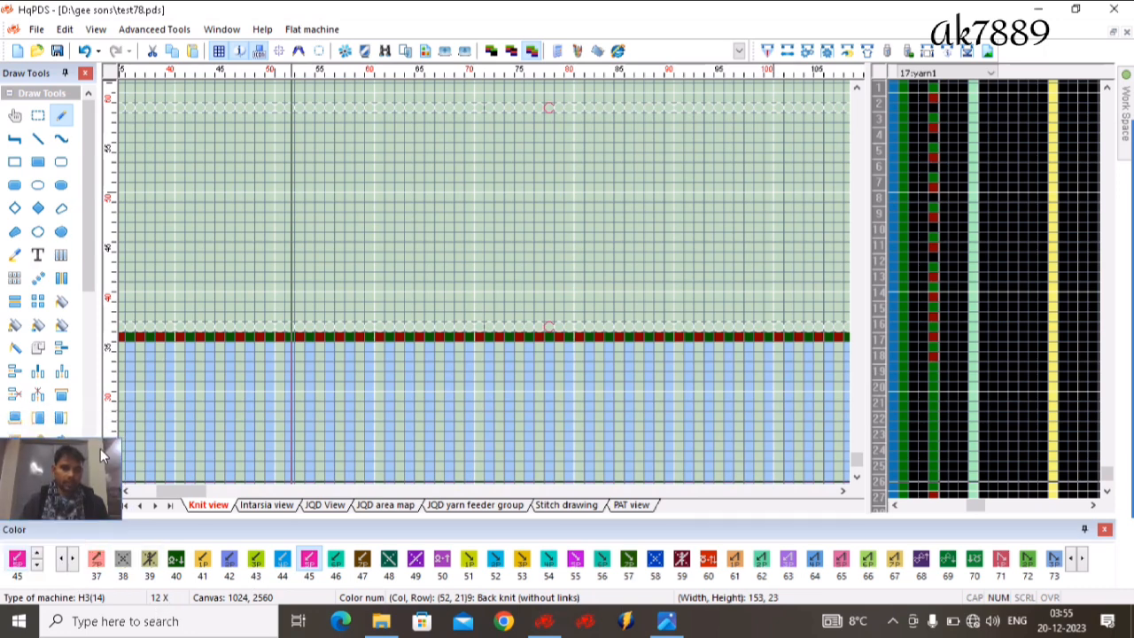
left_click(62, 560)
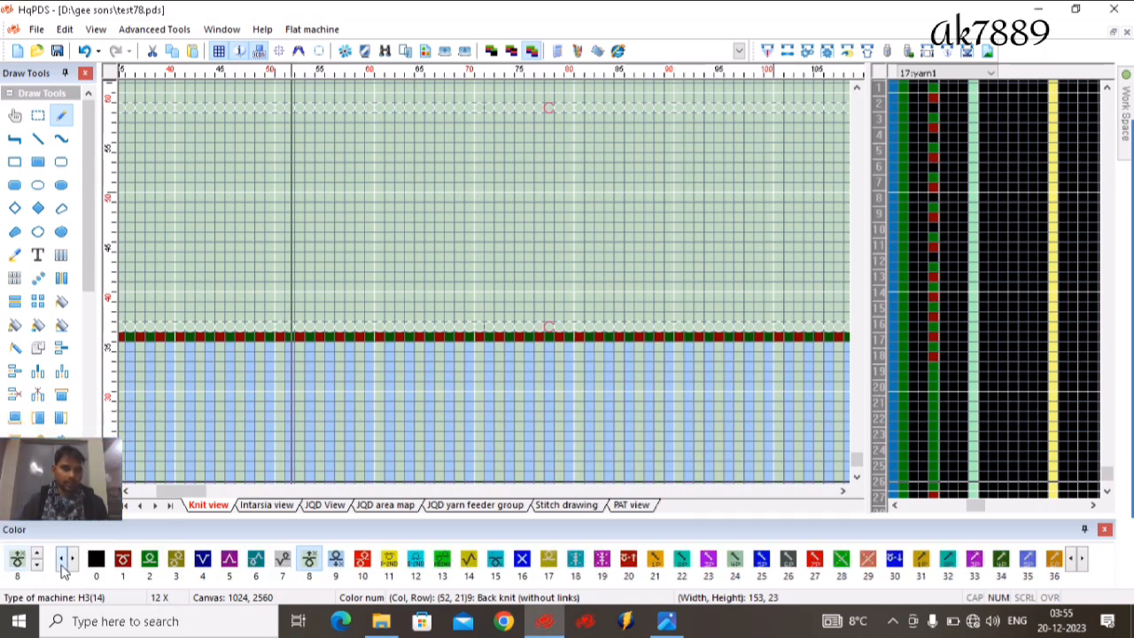
left_click(257, 567)
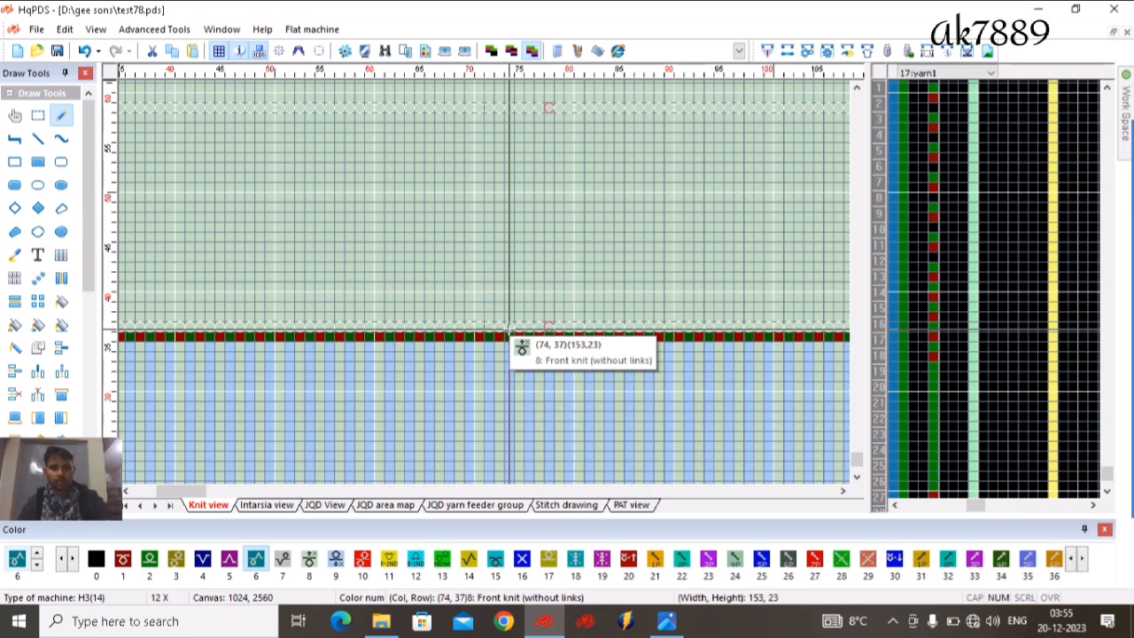
Fill the whole body above the transition row with color 9, Back knit (without links)
left_click_drag(430, 381, 459, 383)
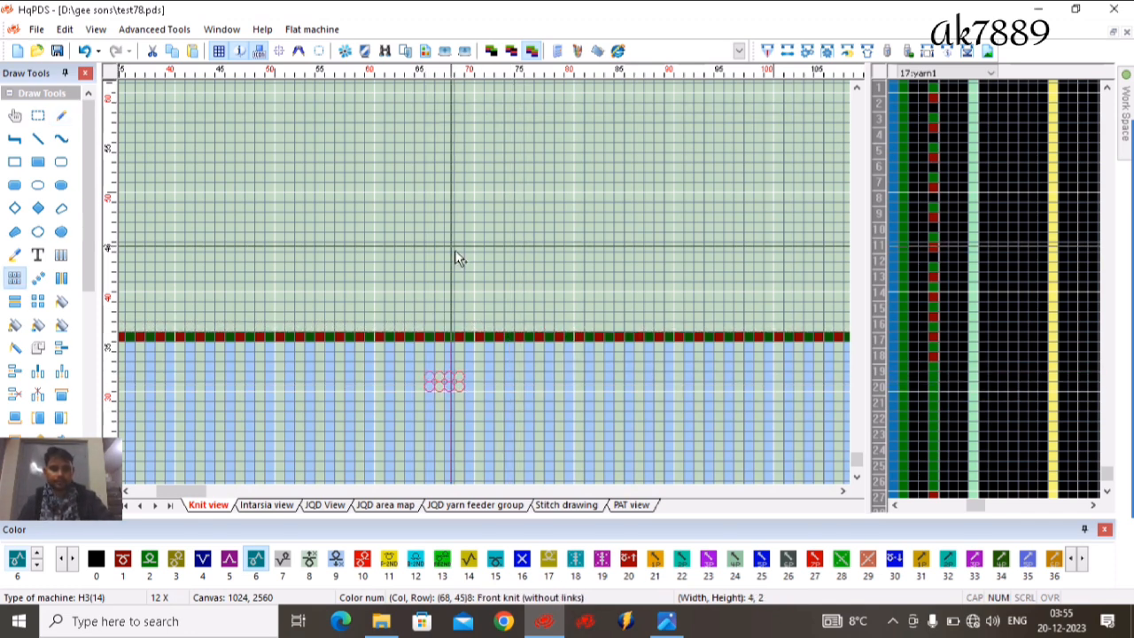
key("9")
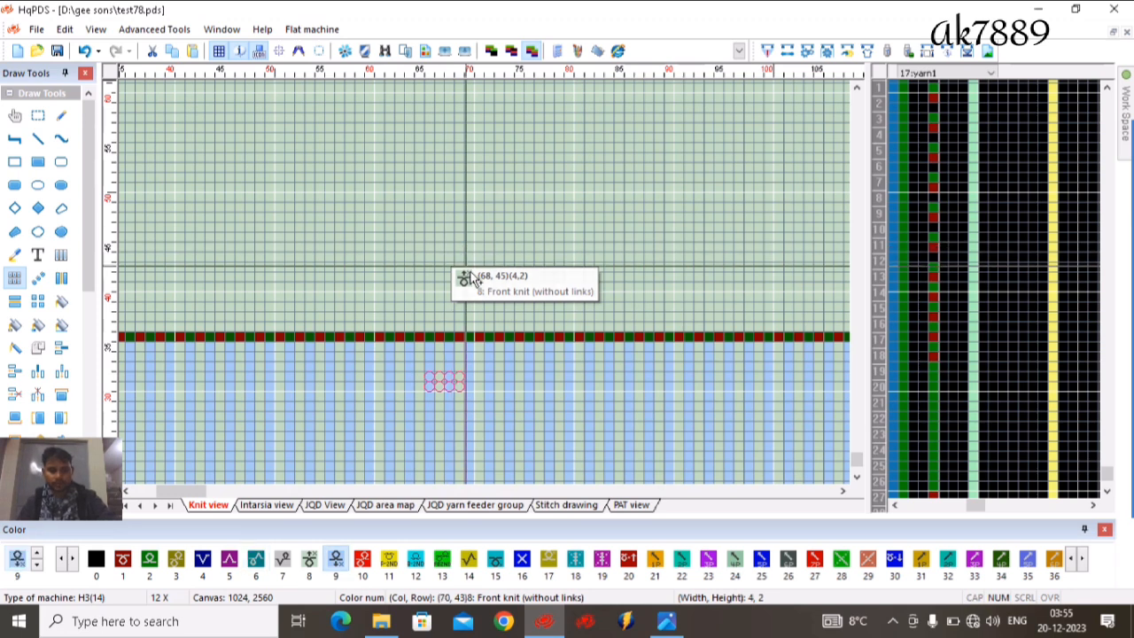
key("f")
left_click(473, 218)
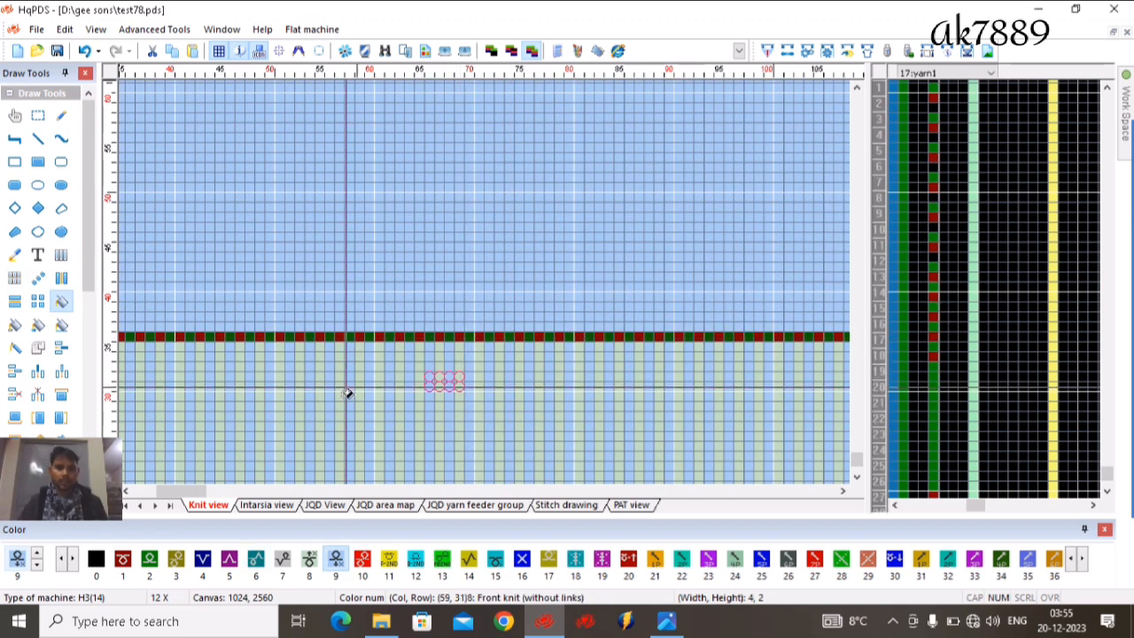
Select a 153 by 3 area above the transition row and draw color 6 stitches at column 78, row 38 and column 79, row 40
scroll(383, 347, "down", 1)
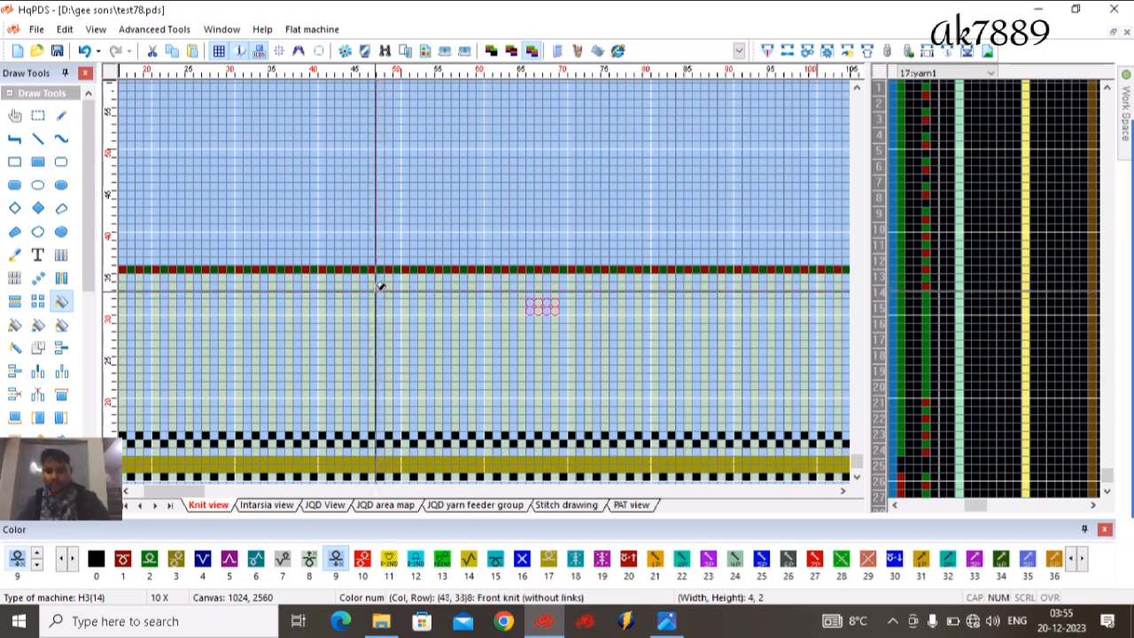
scroll(491, 301, "down", 1)
scroll(768, 304, "up", 1)
left_click_drag(833, 288, 137, 270)
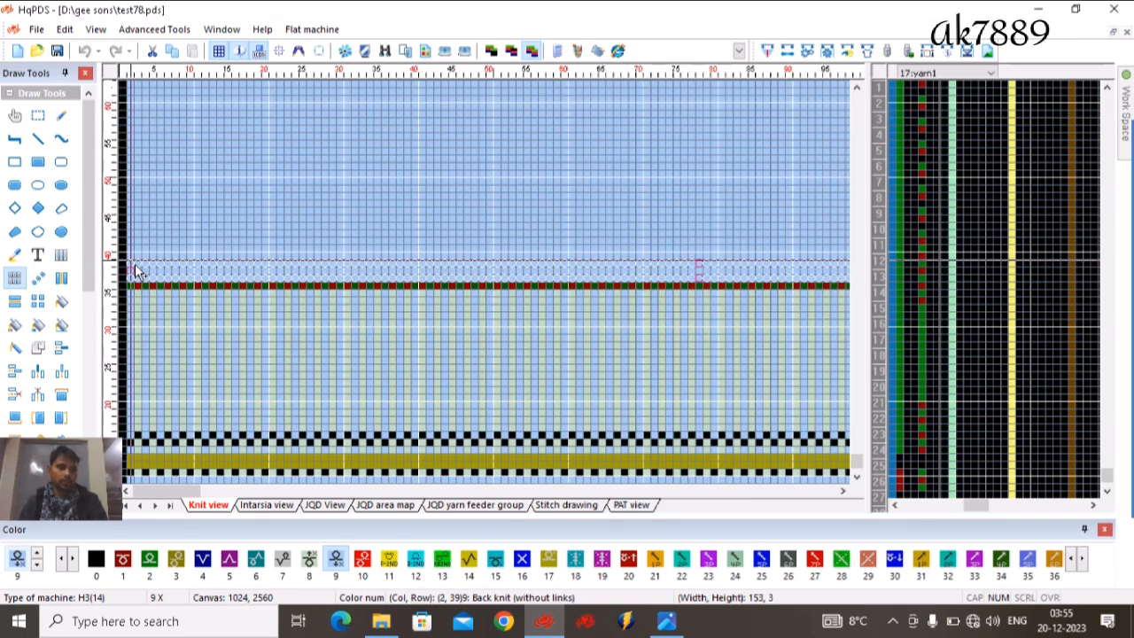
scroll(490, 294, "up", 4)
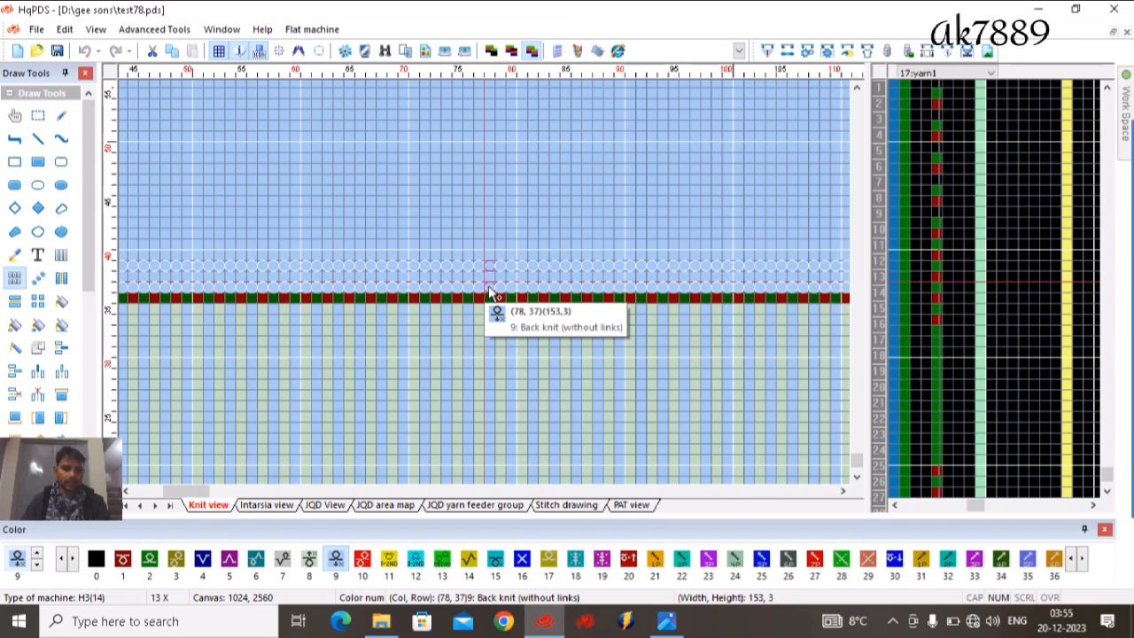
right_click(481, 287)
key("6")
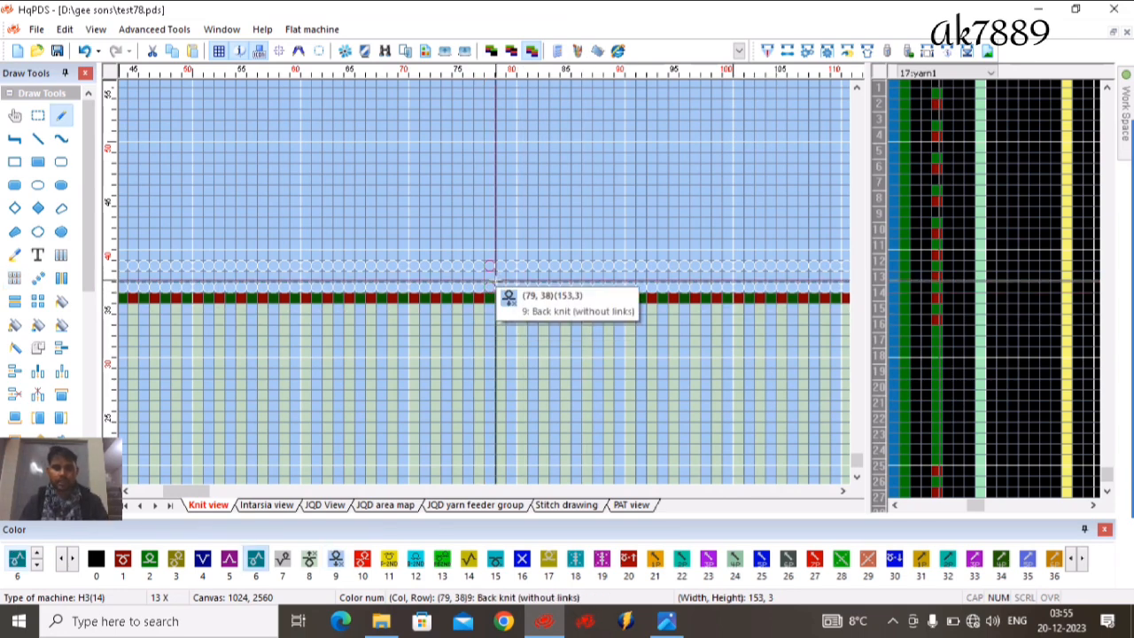
left_click(489, 277)
scroll(516, 299, "up", 2)
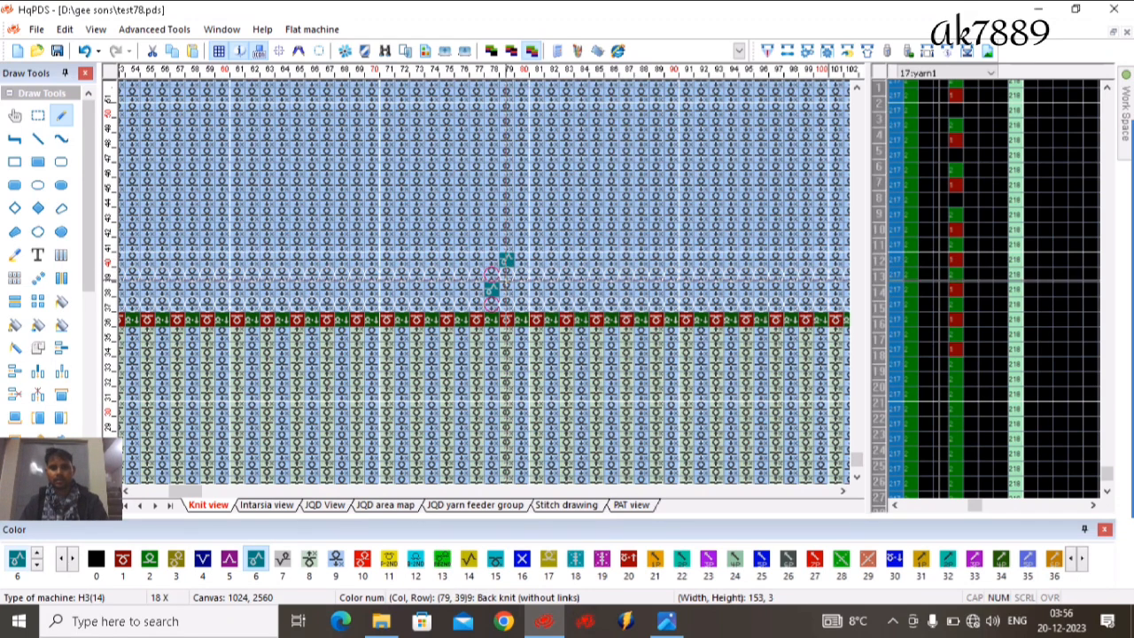
Repeat the pair of color 6 stitches on rows 38 and 40 in both directions, covering columns 67 to 93
key("c")
left_click_drag(488, 250, 508, 261)
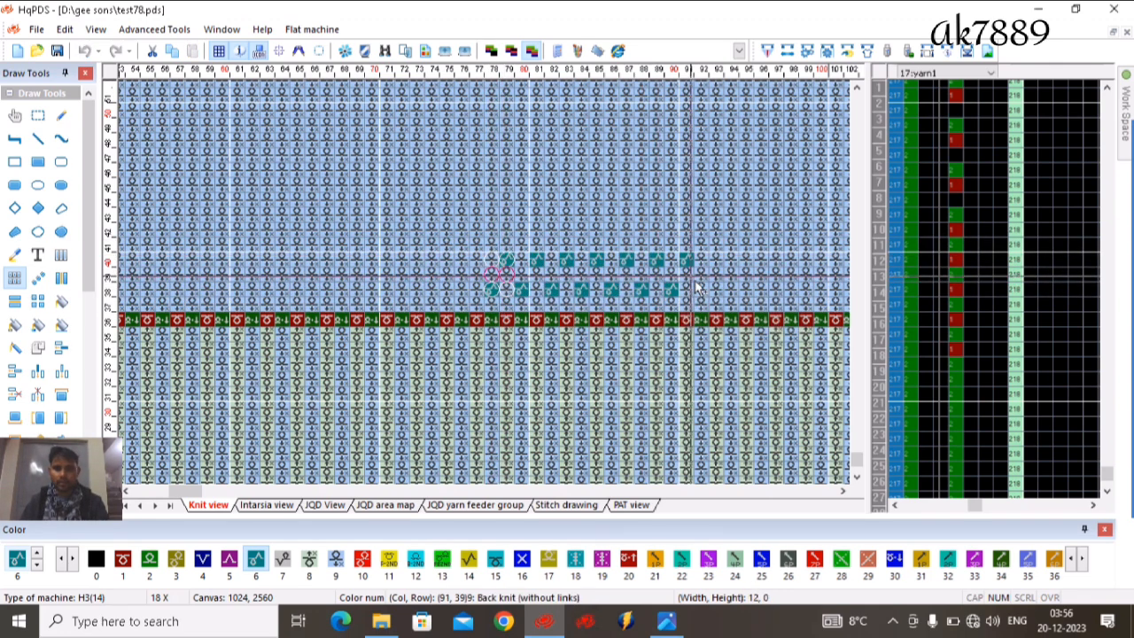
left_click(723, 285)
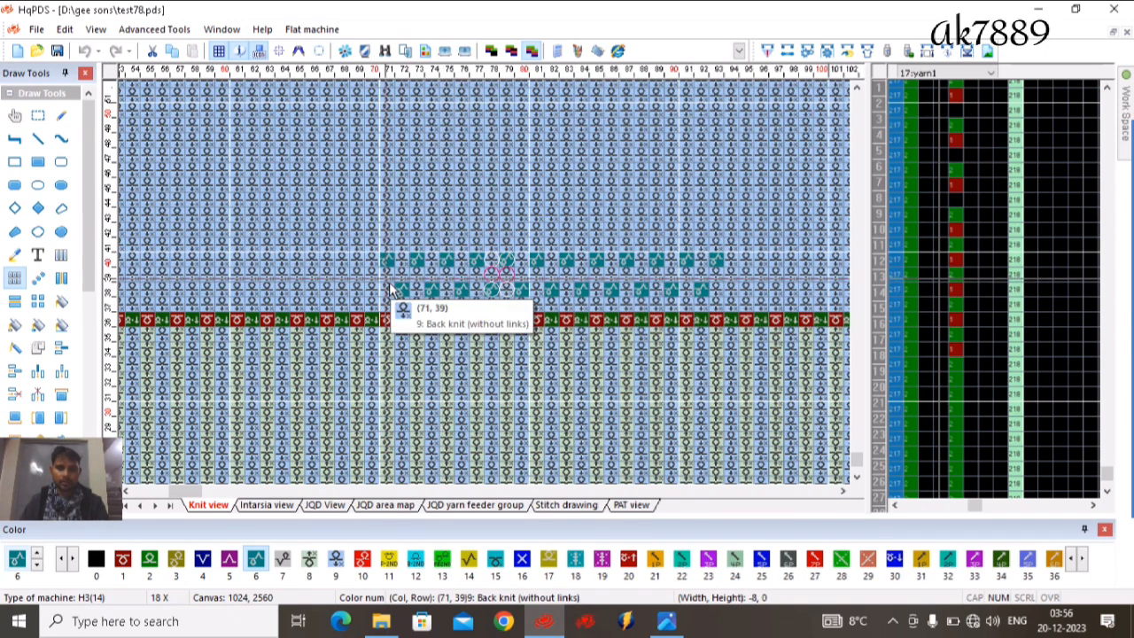
left_click(329, 272)
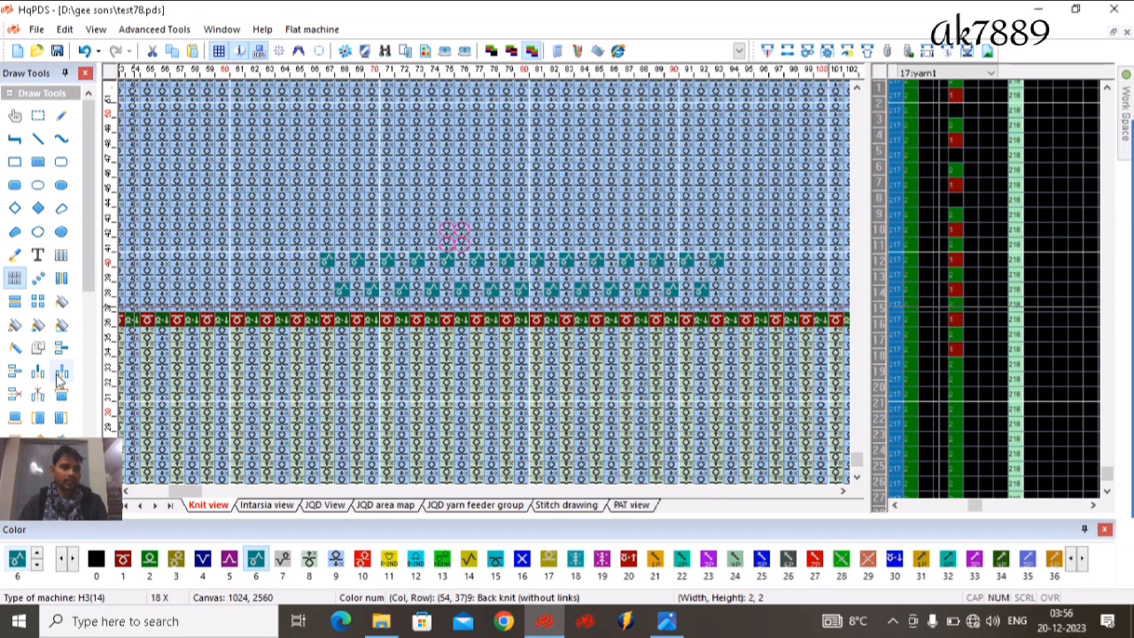
Insert an empty row directly above row 40 and draw a color 15 stitch in it at column 68
left_click(14, 371)
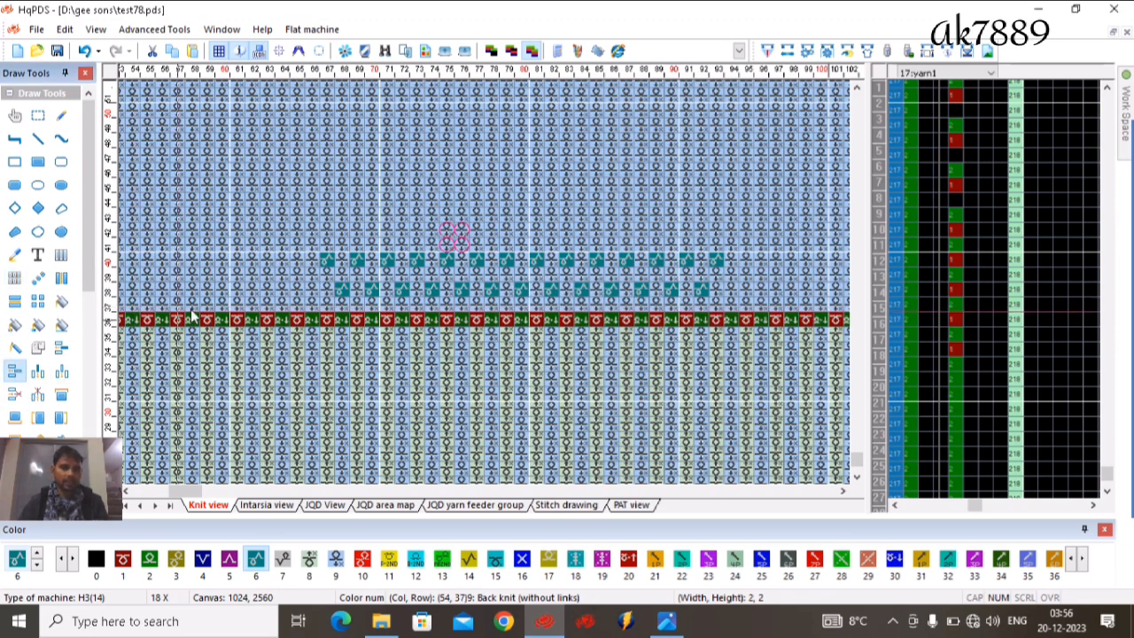
left_click(316, 251)
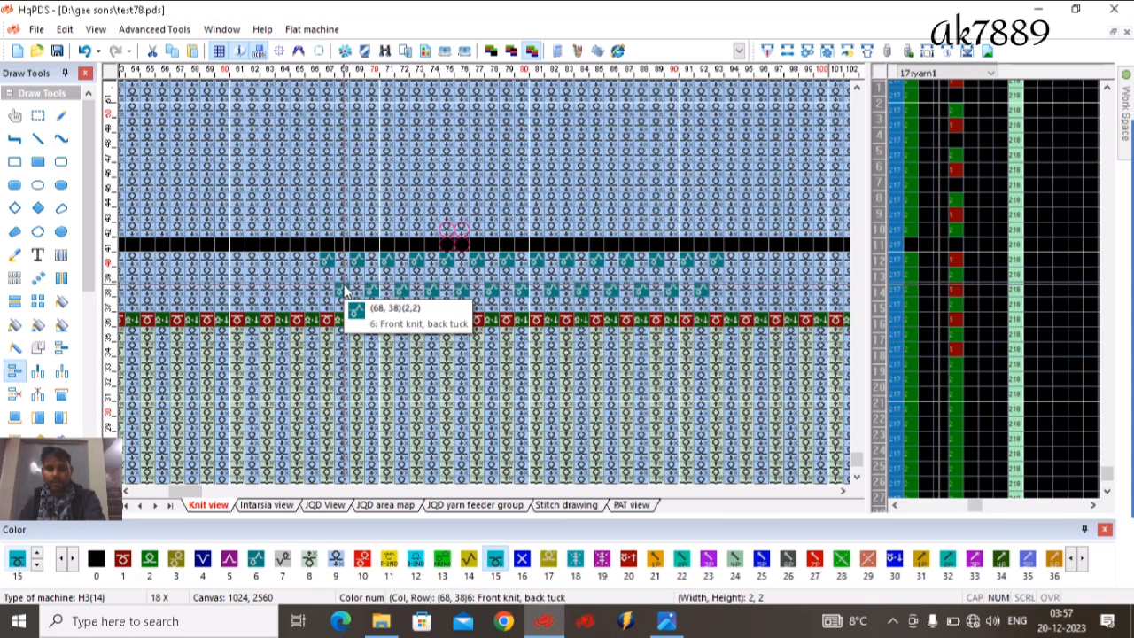
key("Escape")
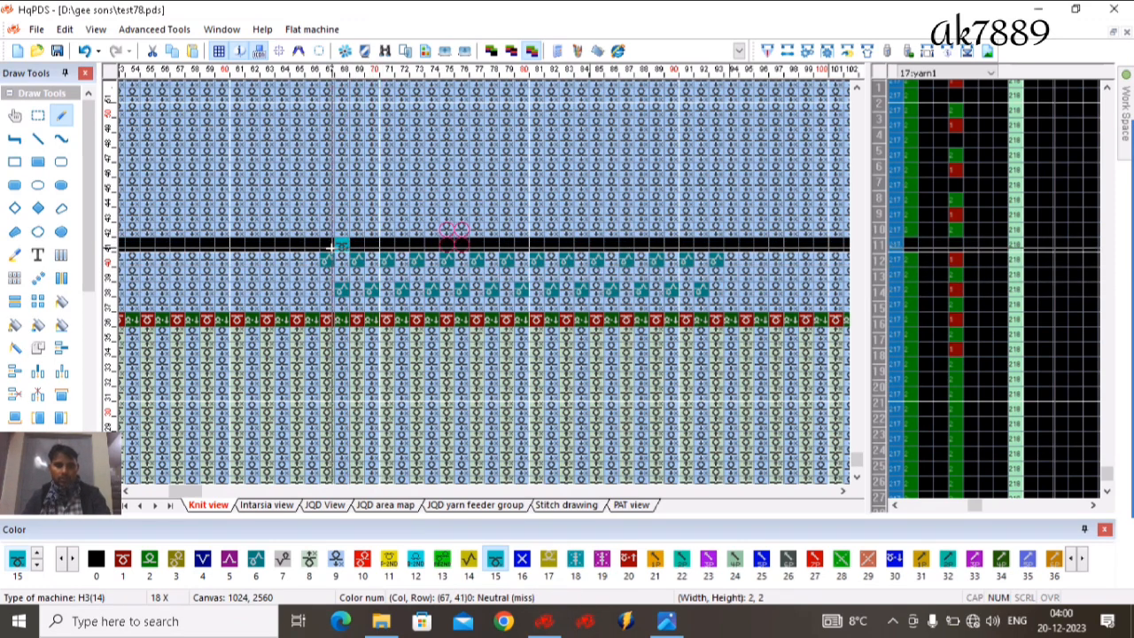
Repeat the color 15 stitch in every second column of row 41 up to column 92, and copy row 38's color 6 stitches onto row 42
scroll(35, 177, "down", 2)
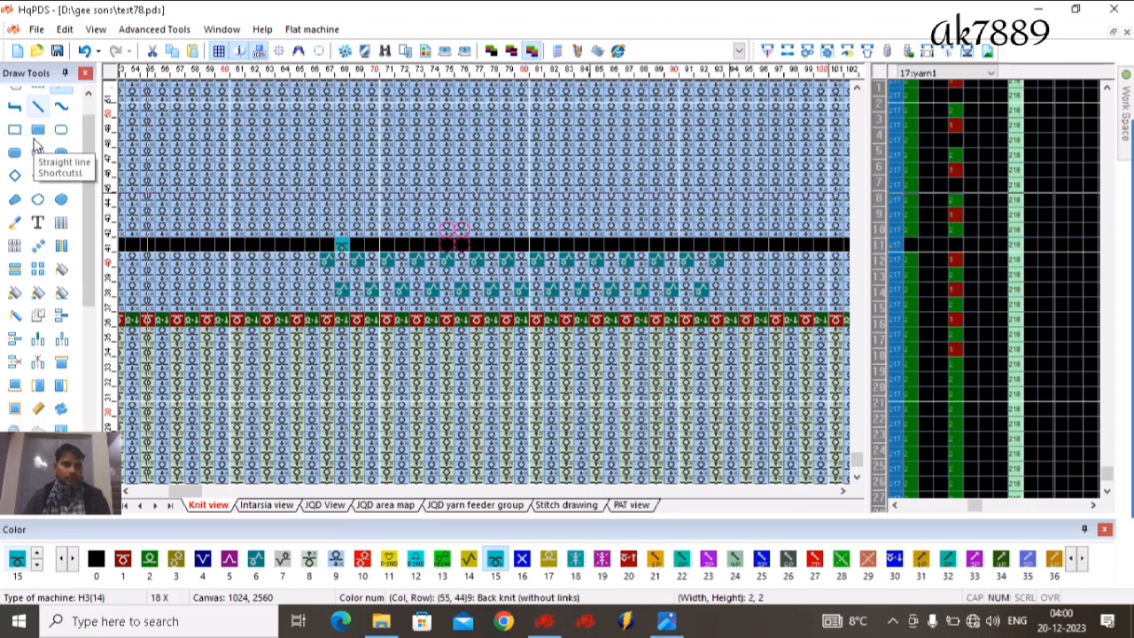
left_click(14, 235)
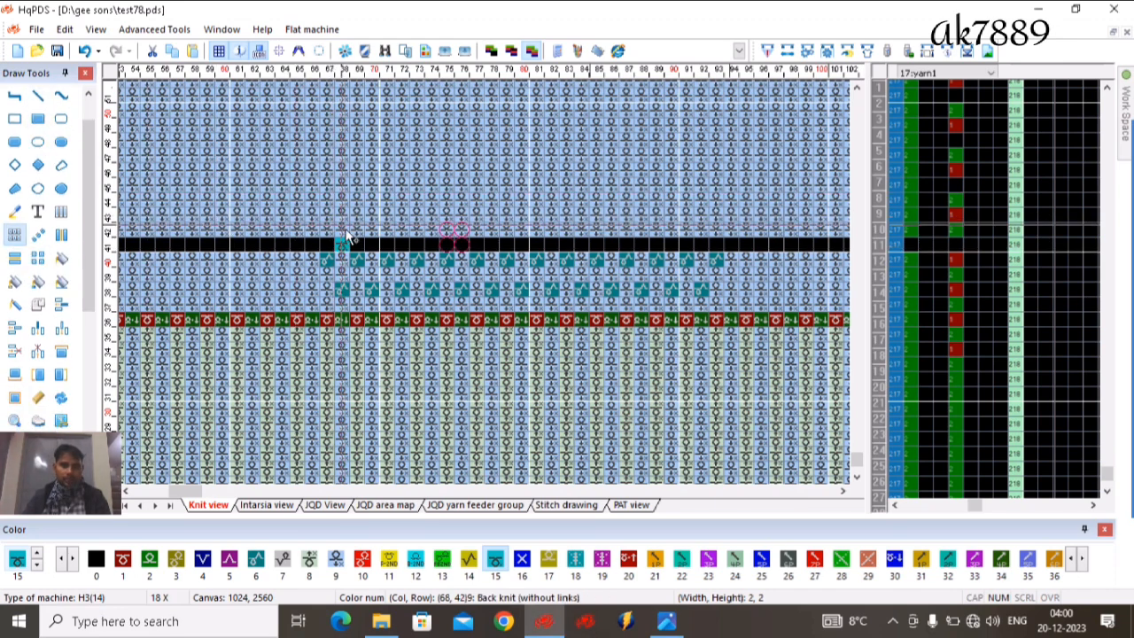
mouse_move(367, 258)
left_mouse_down()
mouse_move(700, 255)
mouse_move(698, 237)
left_mouse_up()
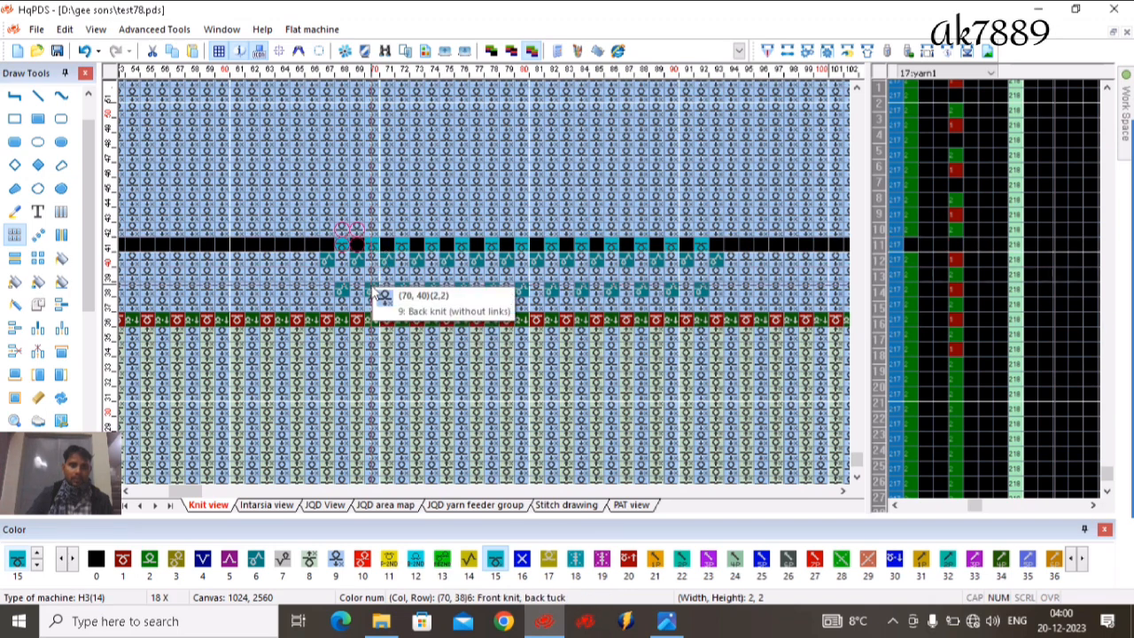
left_click_drag(350, 305, 386, 244)
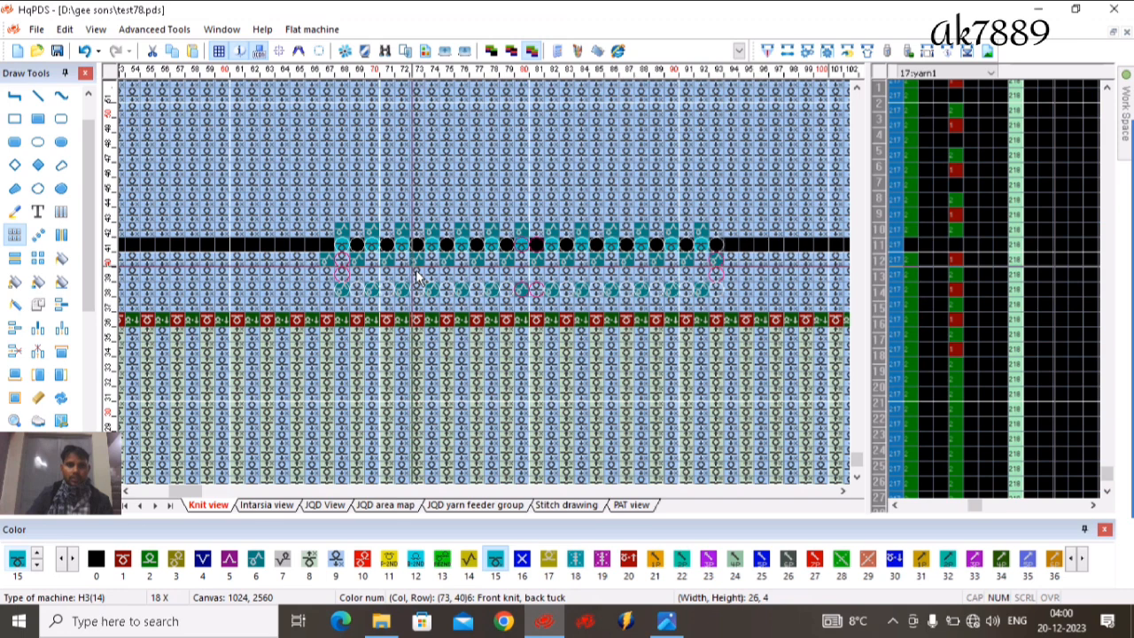
left_click_drag(329, 265, 695, 166)
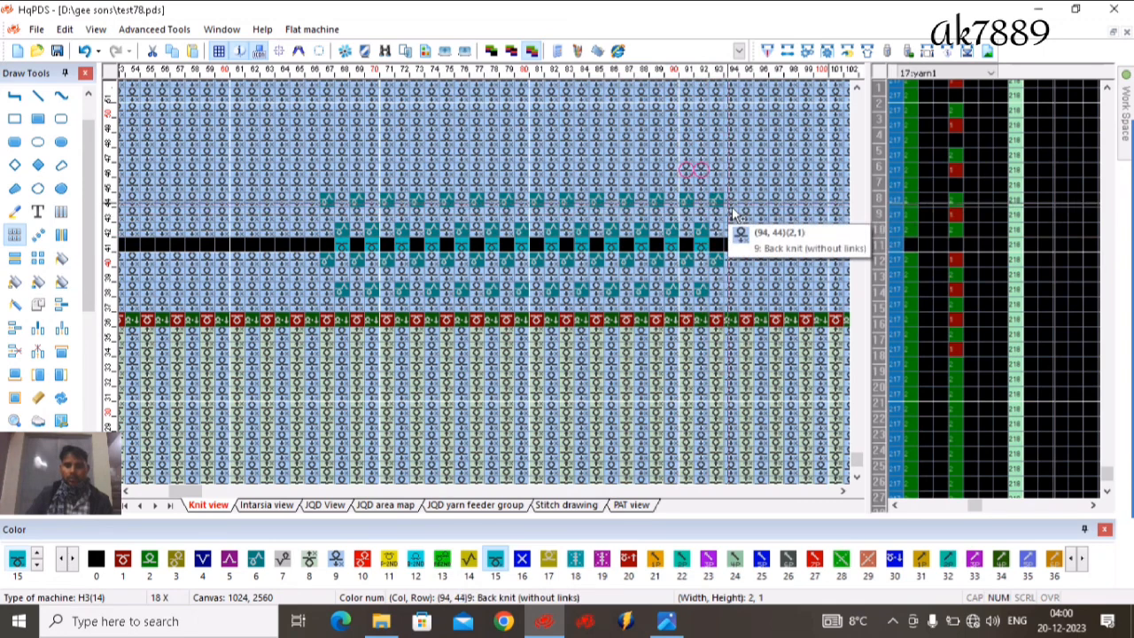
left_click_drag(744, 215, 740, 169)
left_click_drag(285, 203, 782, 188)
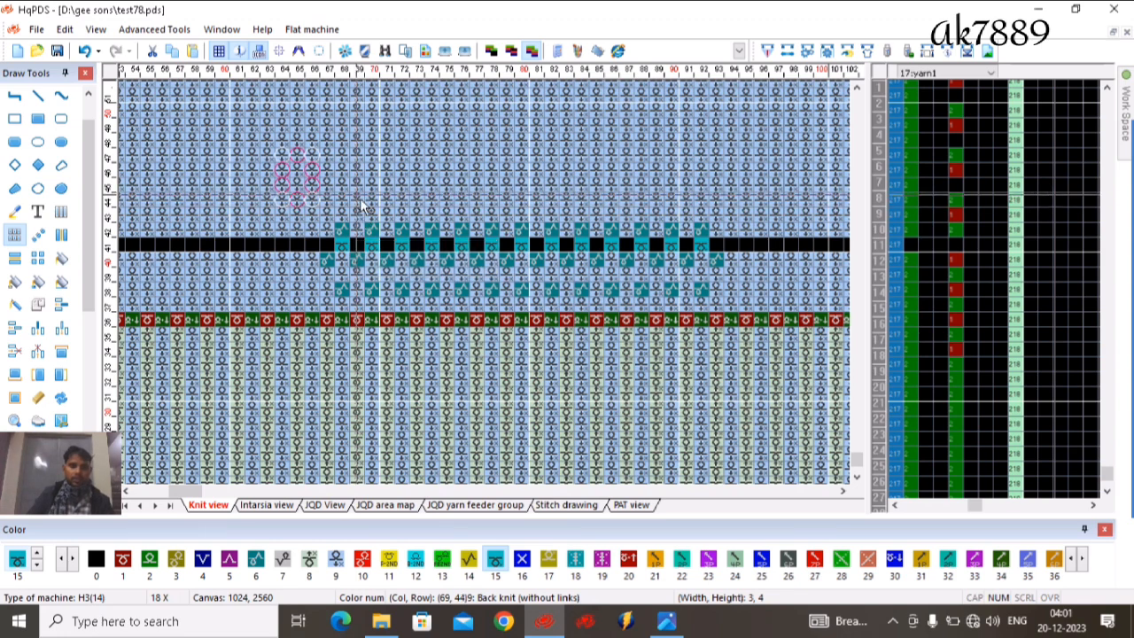
Insert an empty row directly above row 43 and copy row 40's color 6 stitches onto row 45
left_click(16, 329)
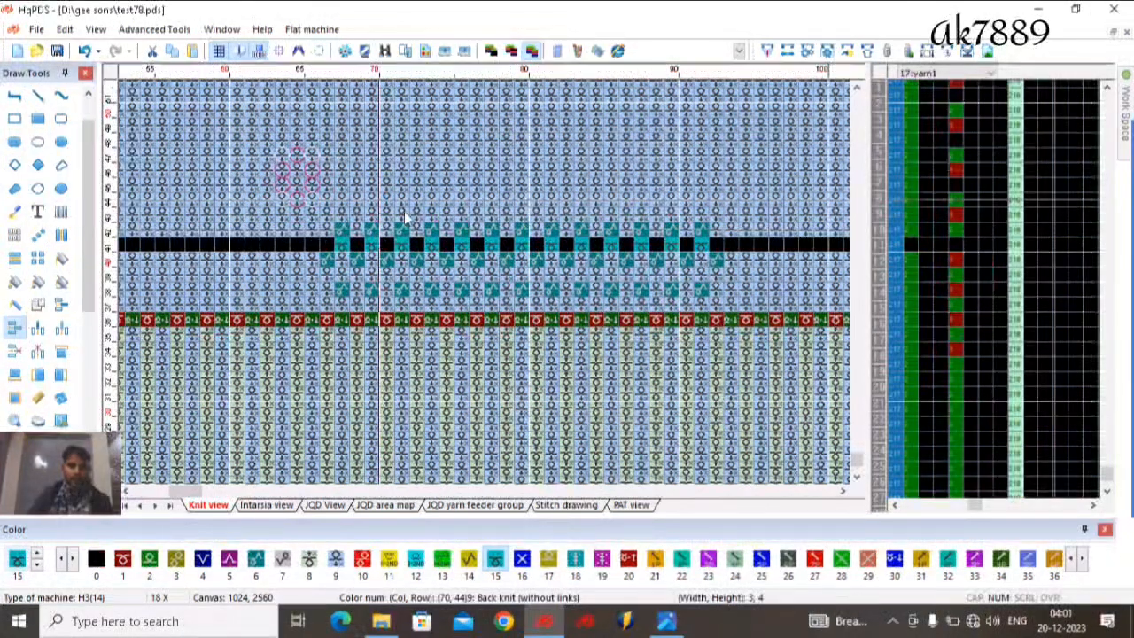
left_click(376, 199)
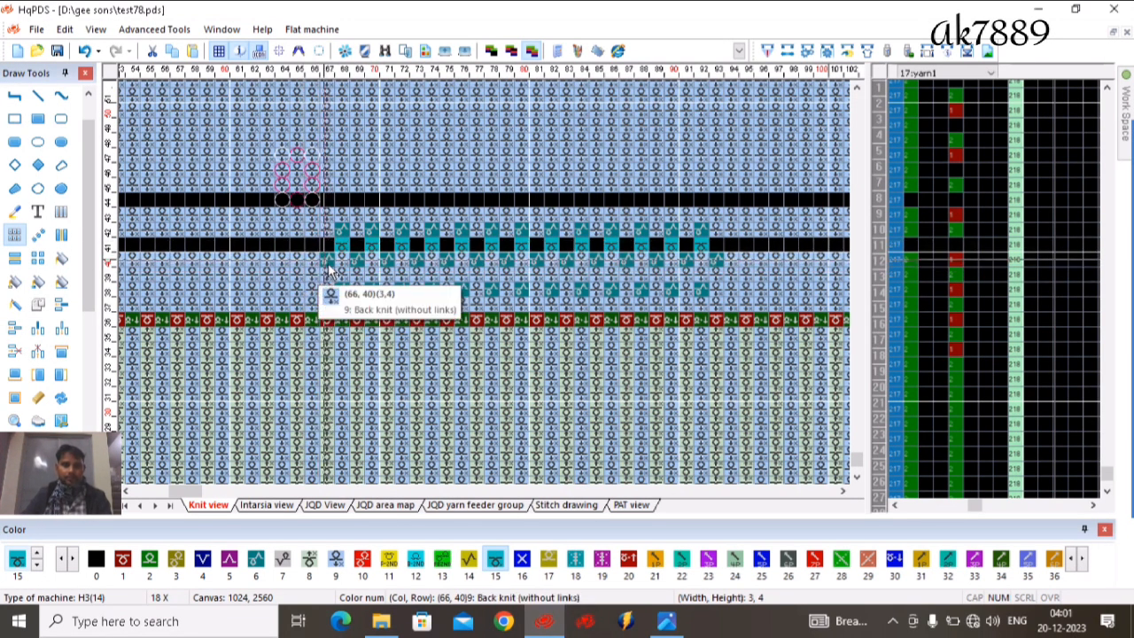
left_click_drag(330, 263, 754, 212)
Draw a color 15 stitch at column 67 of row 44 and repeat it in every second column up to column 93
left_click_drag(403, 140, 416, 126)
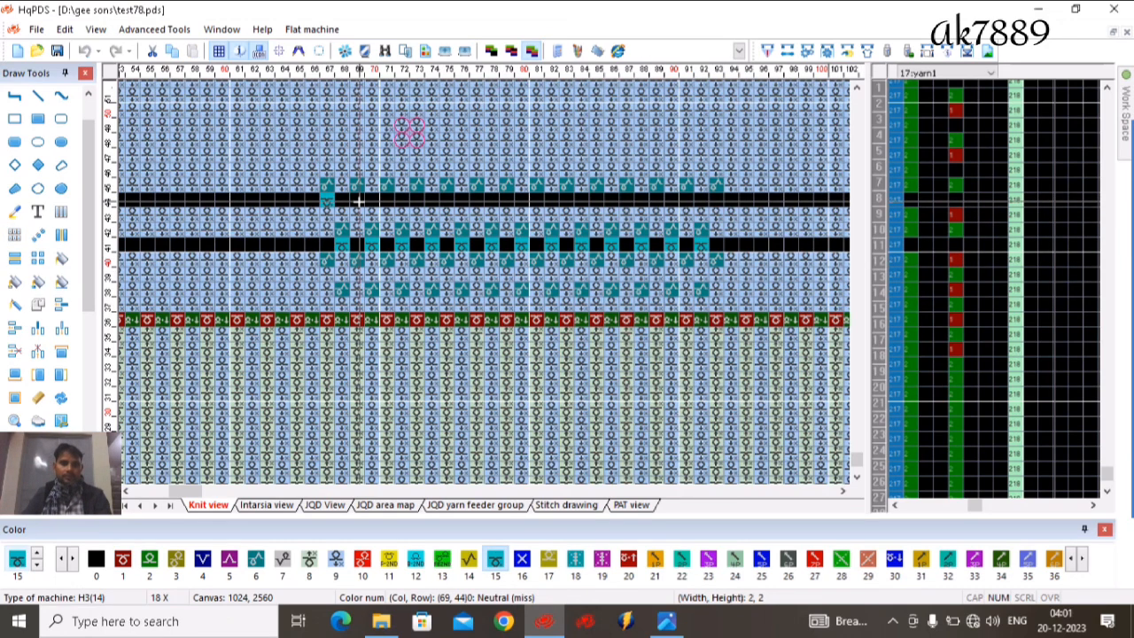
left_click_drag(327, 201, 344, 218)
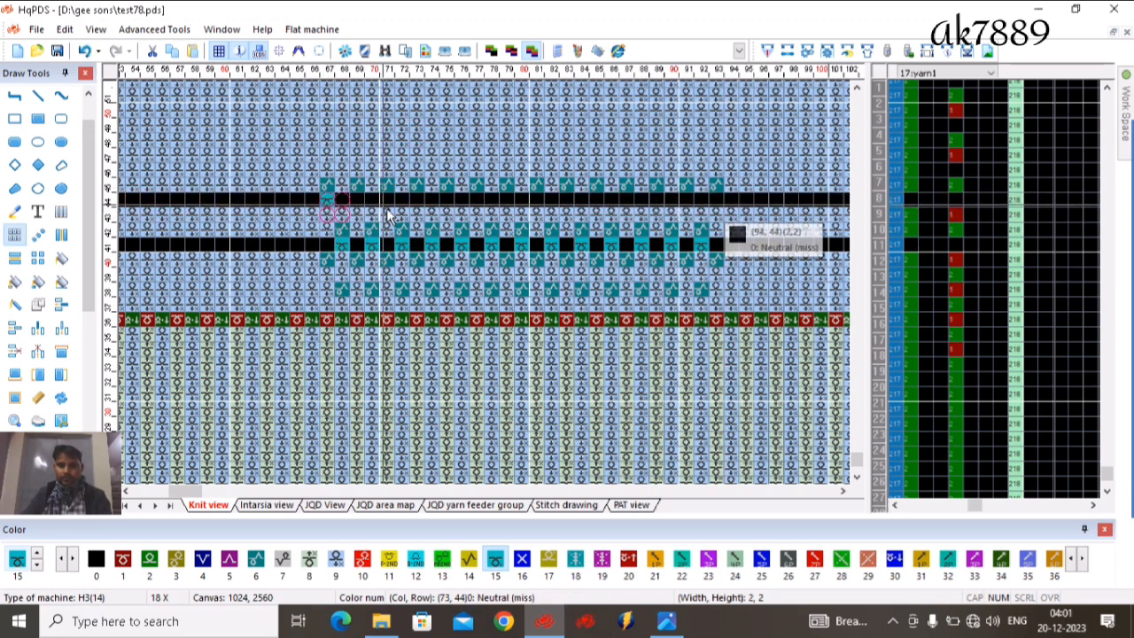
left_click_drag(338, 212, 741, 215)
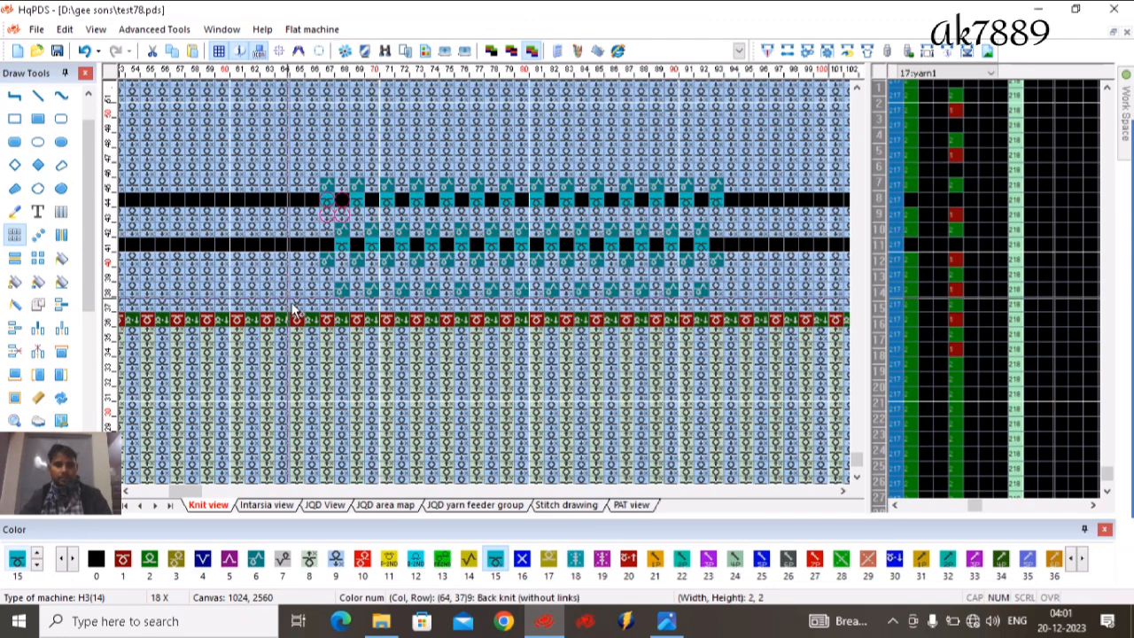
Repeat the six-row tuck block of rows 41 to 46, columns 67 to 94, upward to row 65
left_click_drag(418, 132, 474, 149)
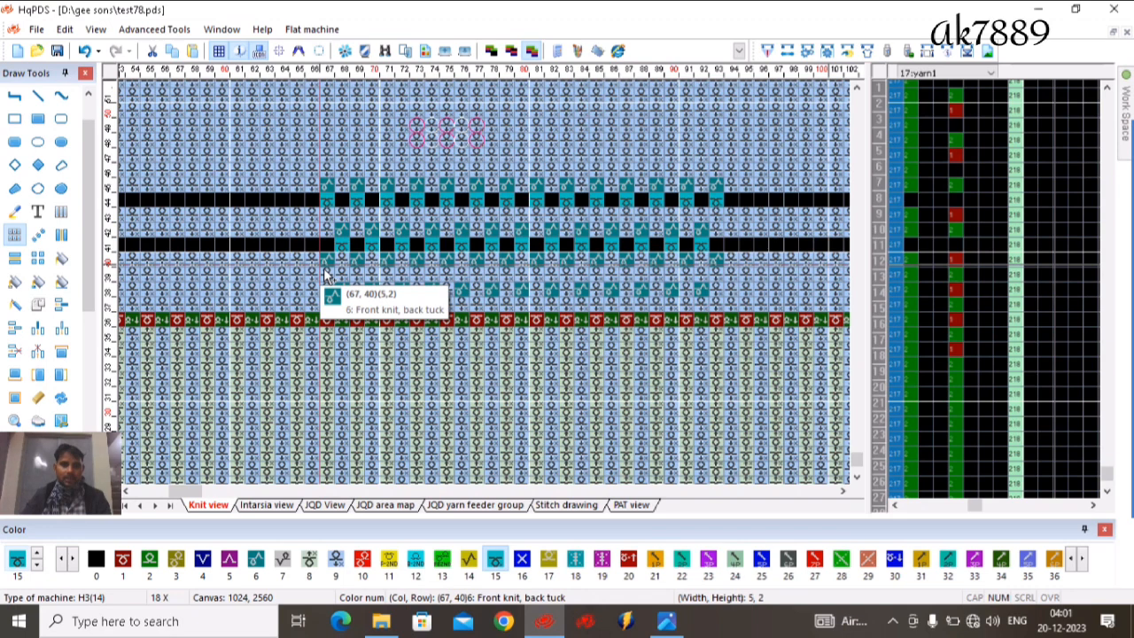
mouse_move(326, 267)
left_mouse_down()
mouse_move(755, 206)
mouse_move(753, 216)
left_mouse_up()
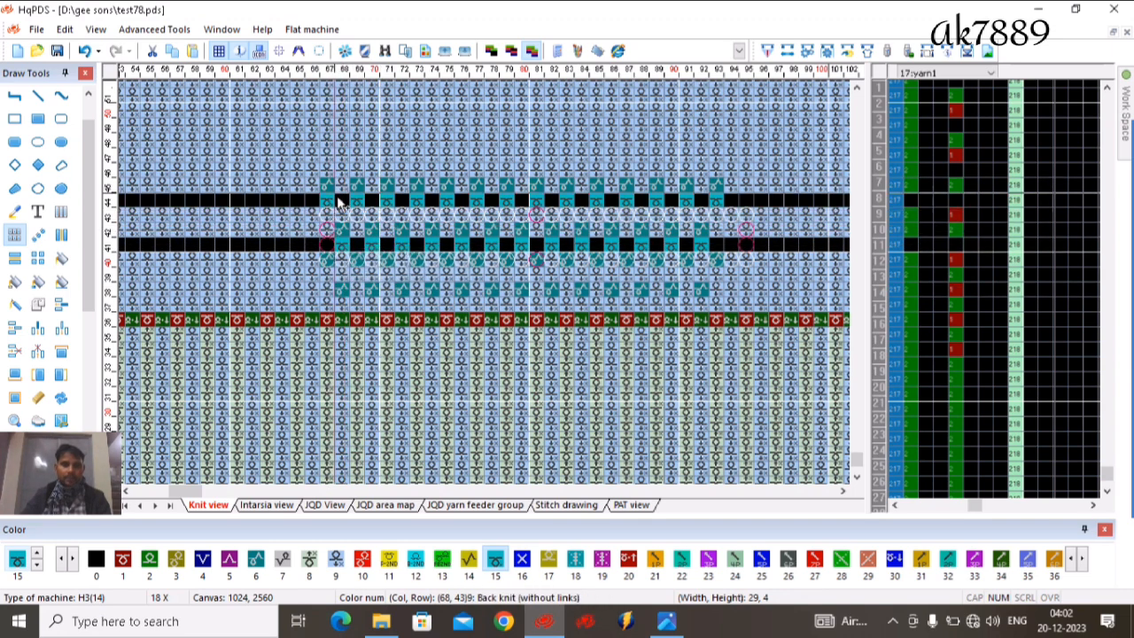
left_click_drag(328, 172, 729, 243)
left_click_drag(670, 212, 494, 246)
scroll(682, 116, "down", 1)
scroll(486, 193, "down", 1)
scroll(493, 294, "down", 2)
scroll(489, 306, "down", 1)
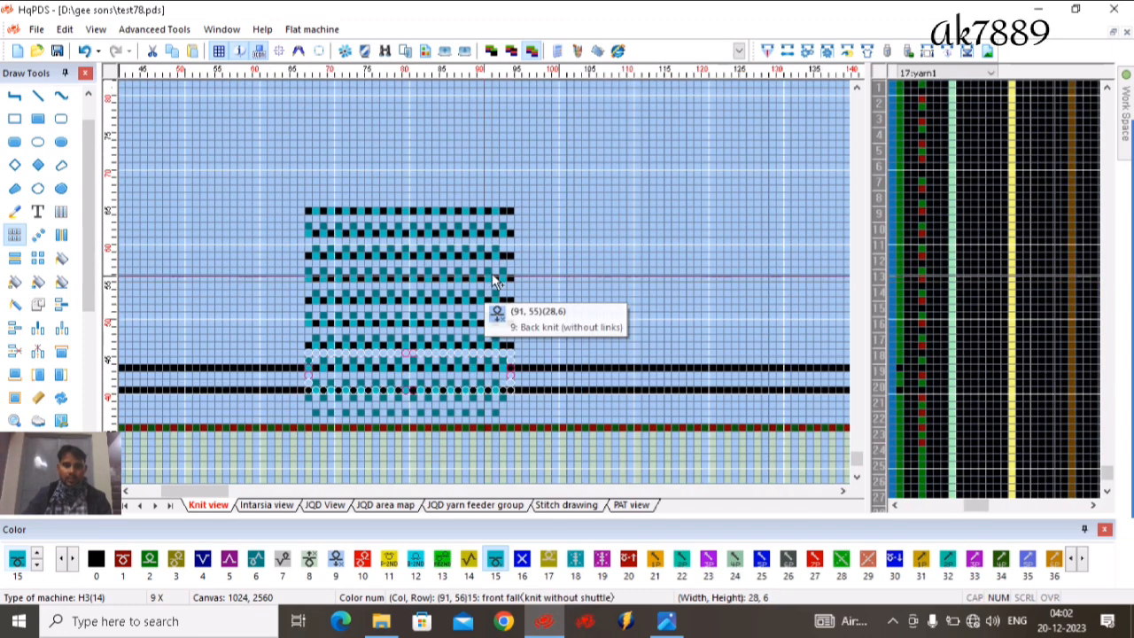
Repeat column 94 of rows 46 to 65 rightward so the empty rows run across the canvas beside the tuck square
left_click_drag(514, 213, 769, 282)
scroll(716, 335, "up", 1)
scroll(283, 361, "down", 1)
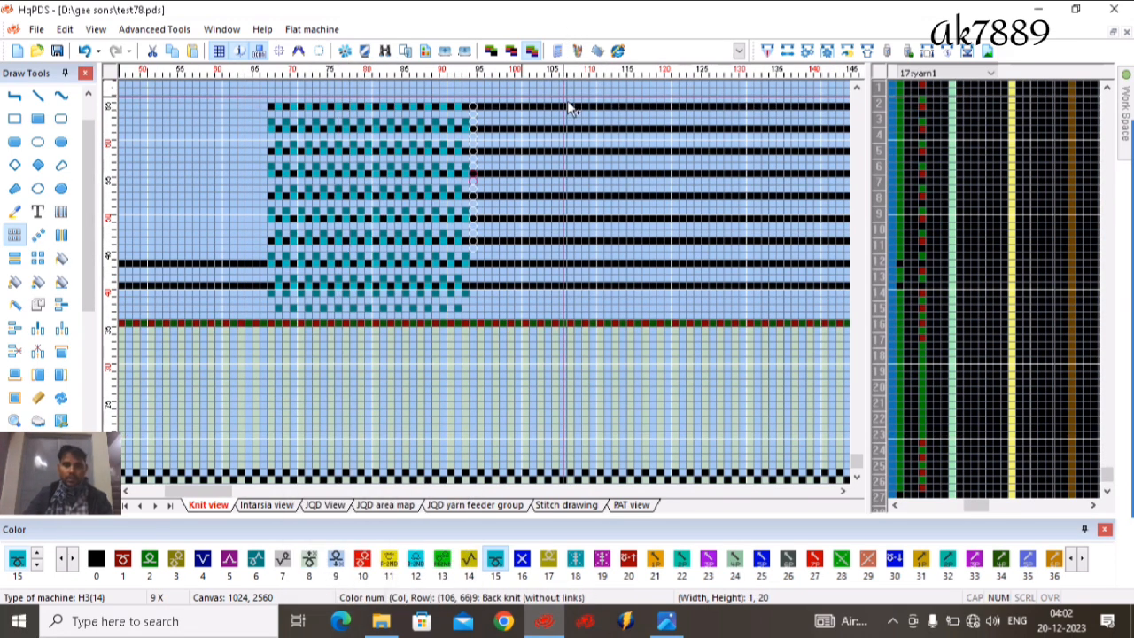
Extend the empty rows up to row 65 leftward from the tuck square to the first column, and undo the last stray copy in row 65
left_click_drag(565, 108, 273, 301)
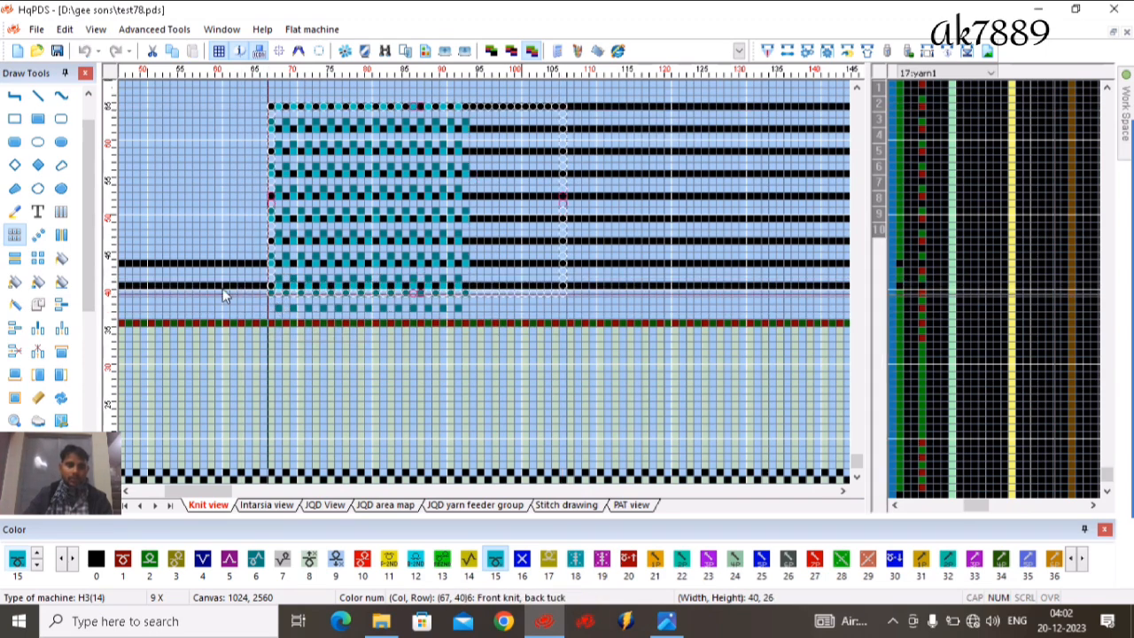
left_click_drag(228, 264, 227, 262)
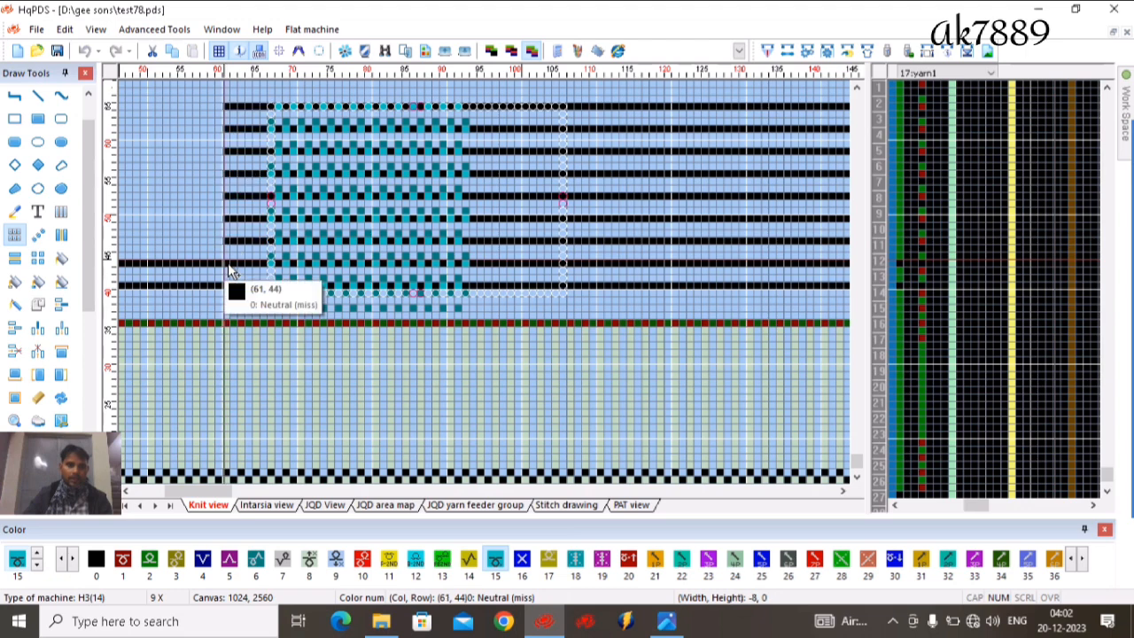
left_click_drag(242, 100, 243, 299)
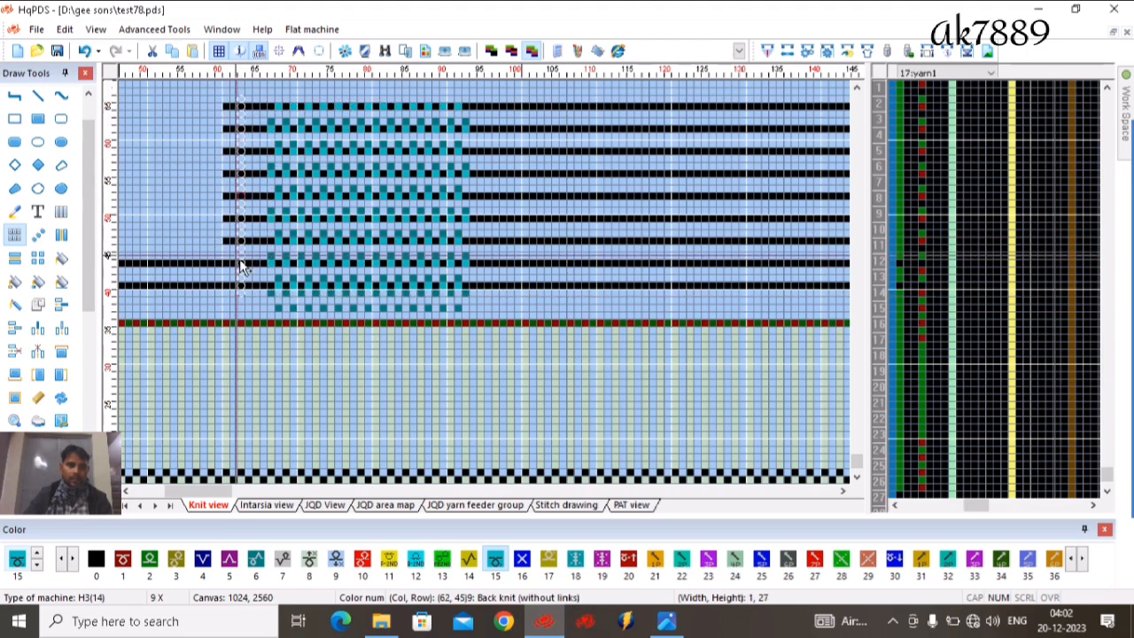
left_click(237, 222)
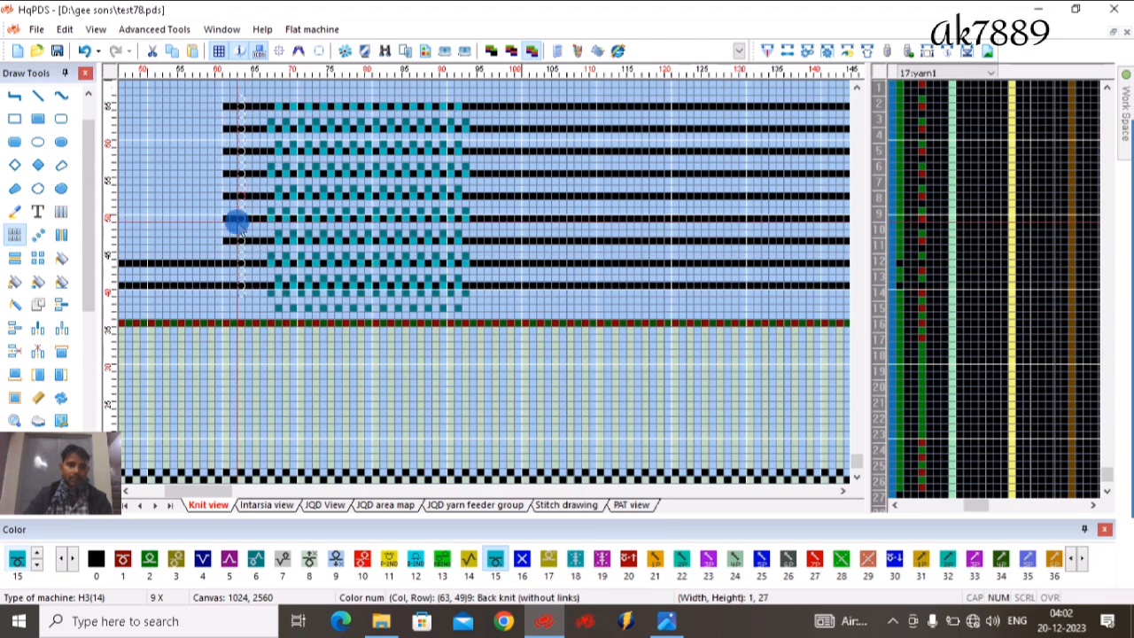
scroll(167, 238, "up", 2)
left_click(137, 262)
scroll(398, 297, "down", 2)
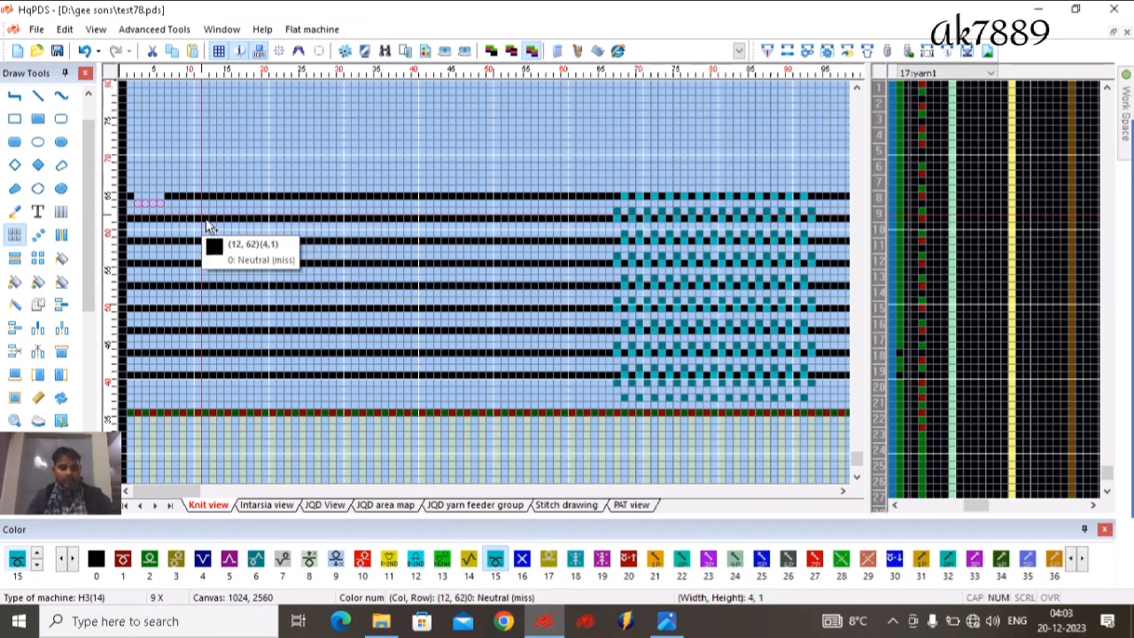
key("ctrl+z")
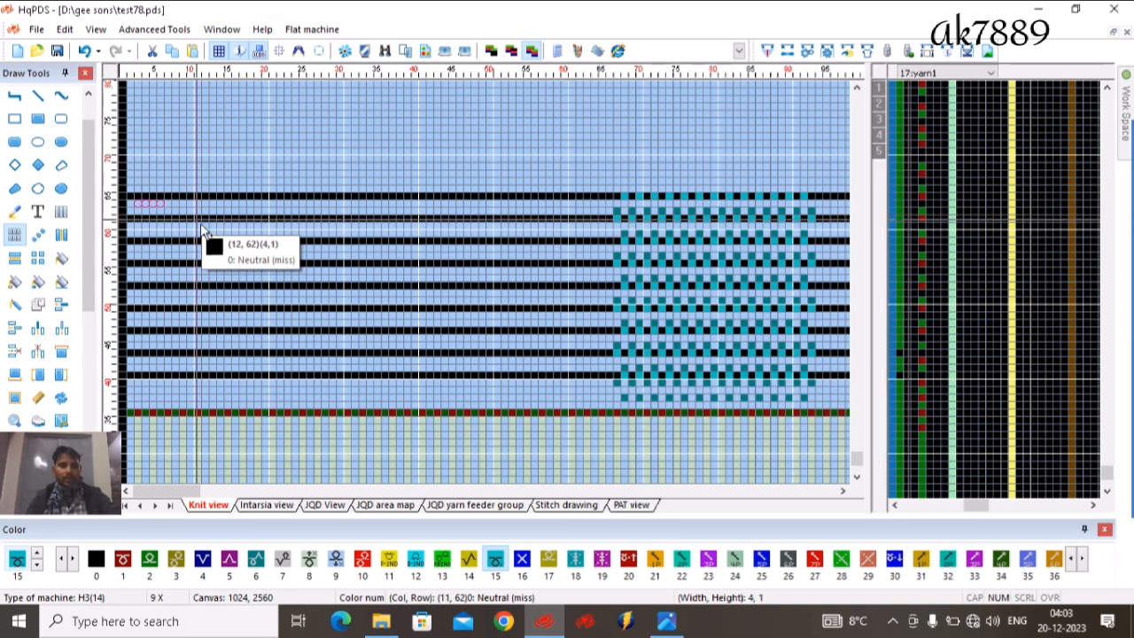
Draw a color 10 stitch at column 95 of row 39, then color 0 and color 8 stitches at columns 95 and 96 of row 40
scroll(567, 401, "down", 1)
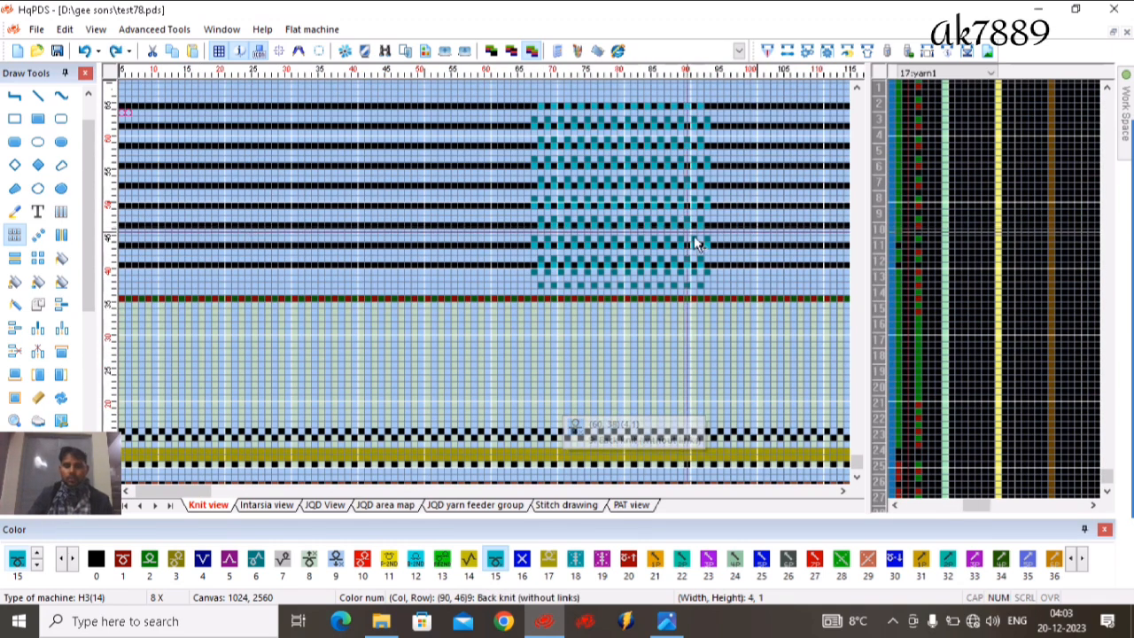
scroll(694, 238, "up", 1)
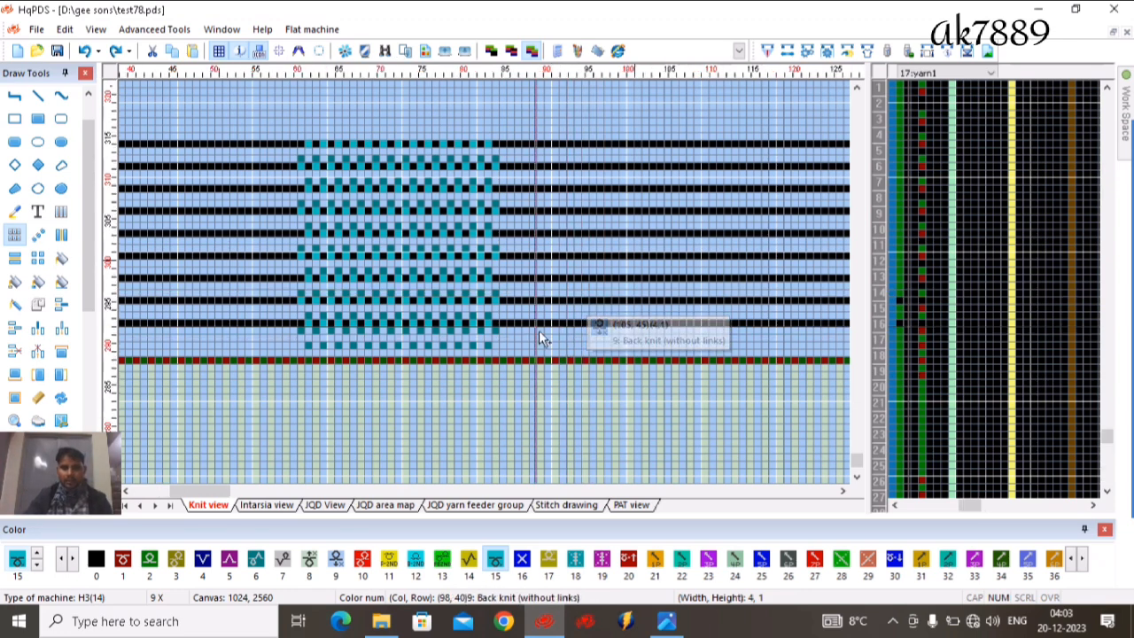
scroll(488, 288, "up", 2)
scroll(488, 294, "up", 1)
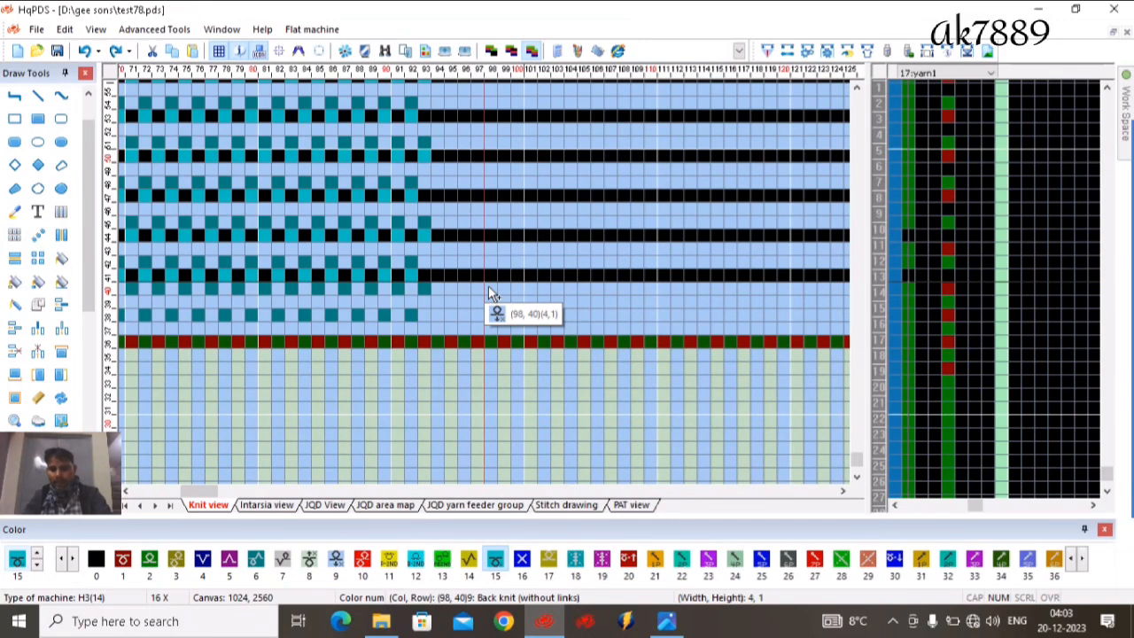
key("1")
key("0")
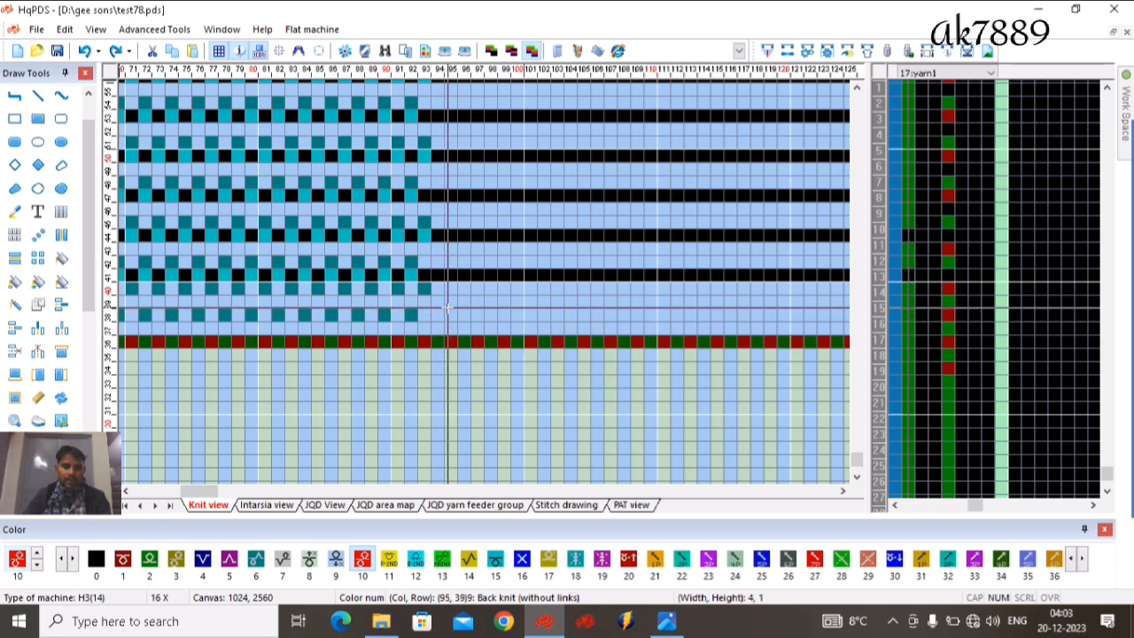
left_click(449, 304)
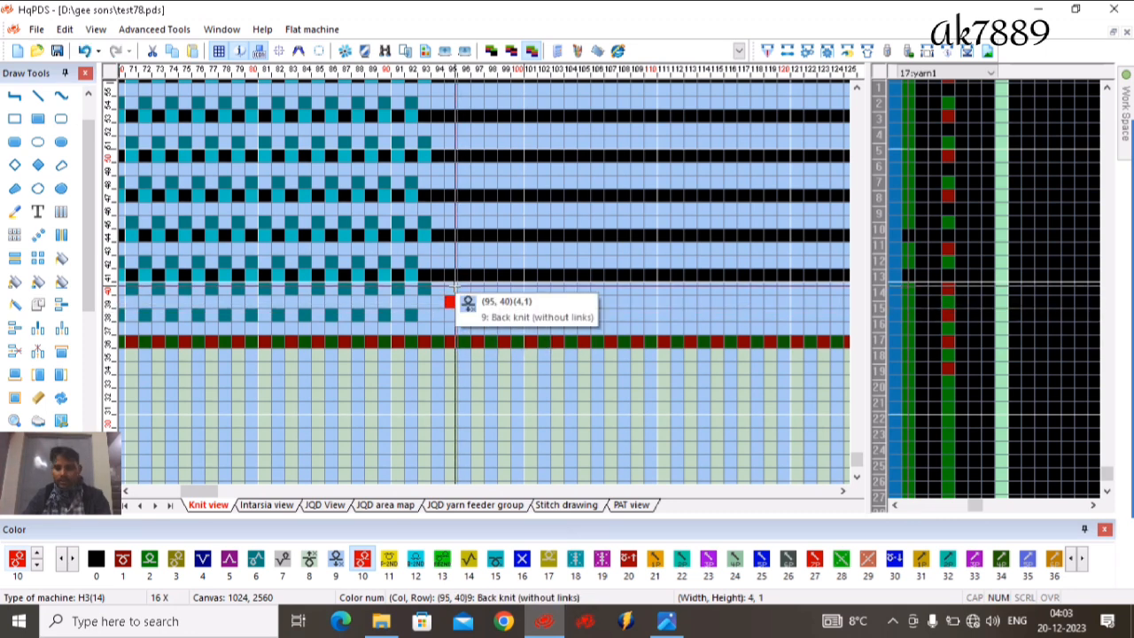
key("0")
left_click(453, 289)
key("8")
left_click(463, 288)
Repeat the two-by-two stitch block of columns 95 and 96, rows 39 and 40, rightward to column 116
key("a")
left_click_drag(452, 291, 462, 300)
left_click_drag(697, 301, 731, 291)
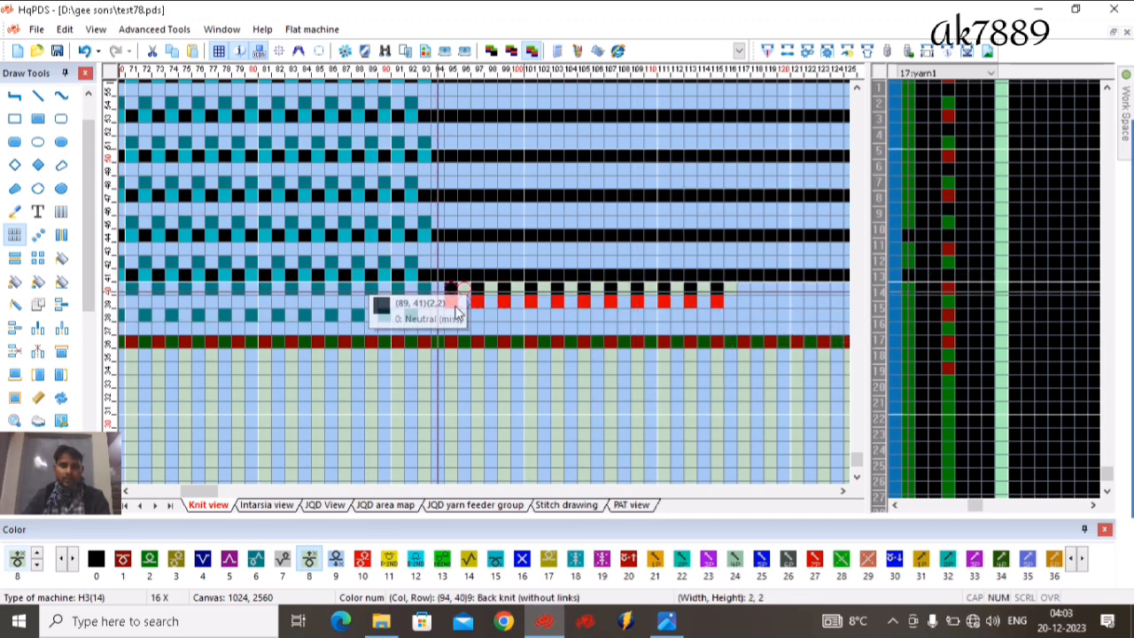
Add a color 8 stitch at column 94 of row 40 and adjust the plain square's repeated stitches to end at column 120
left_click_drag(424, 291, 268, 285)
scroll(281, 289, "up", 2)
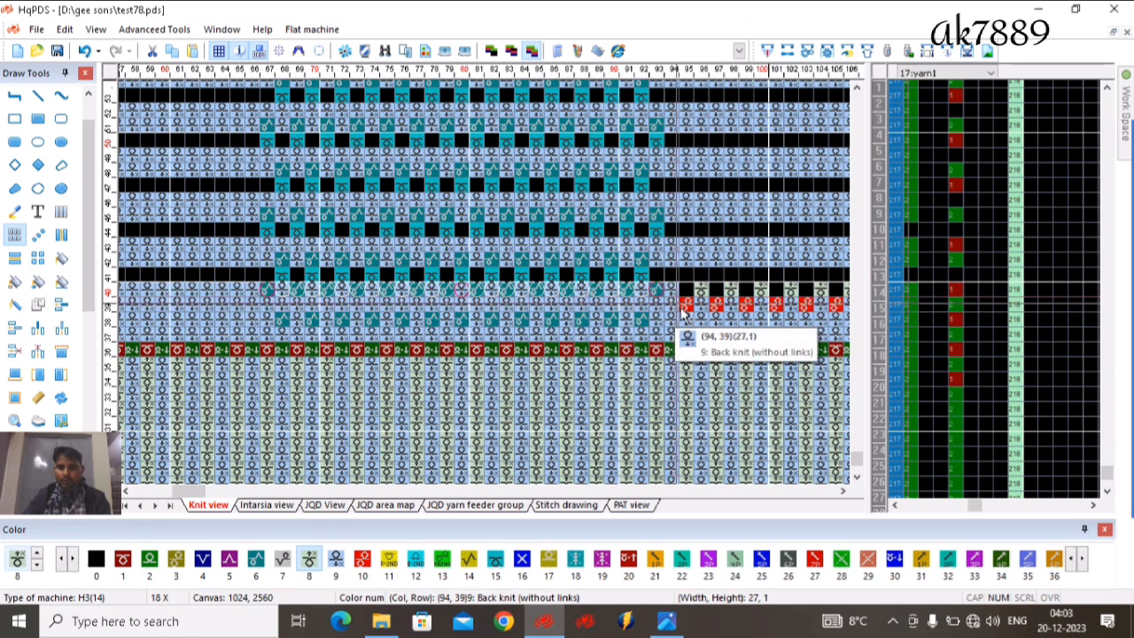
mouse_move(692, 308)
left_mouse_down()
mouse_move(711, 288)
mouse_move(671, 303)
left_mouse_up()
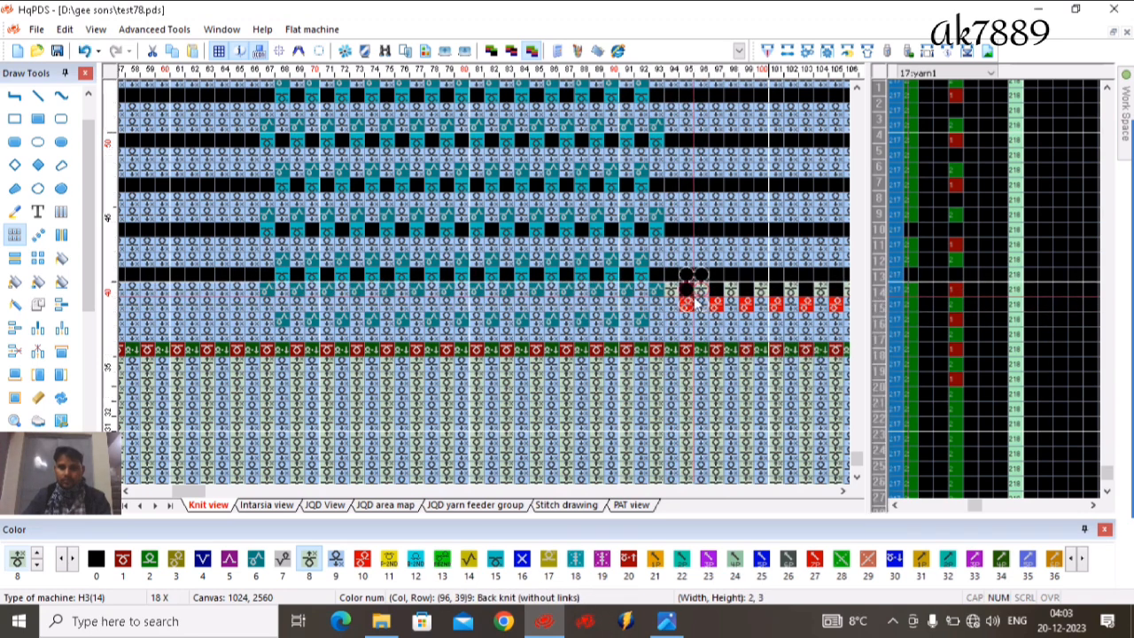
scroll(804, 308, "down", 1)
left_click_drag(804, 308, 744, 288)
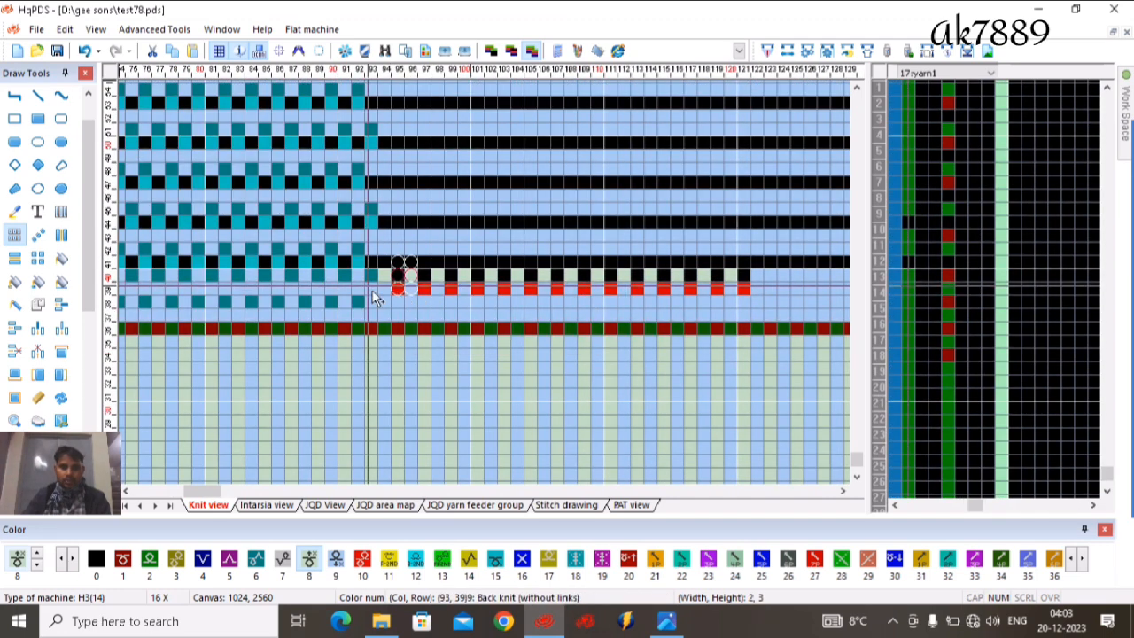
left_click_drag(391, 290, 749, 288)
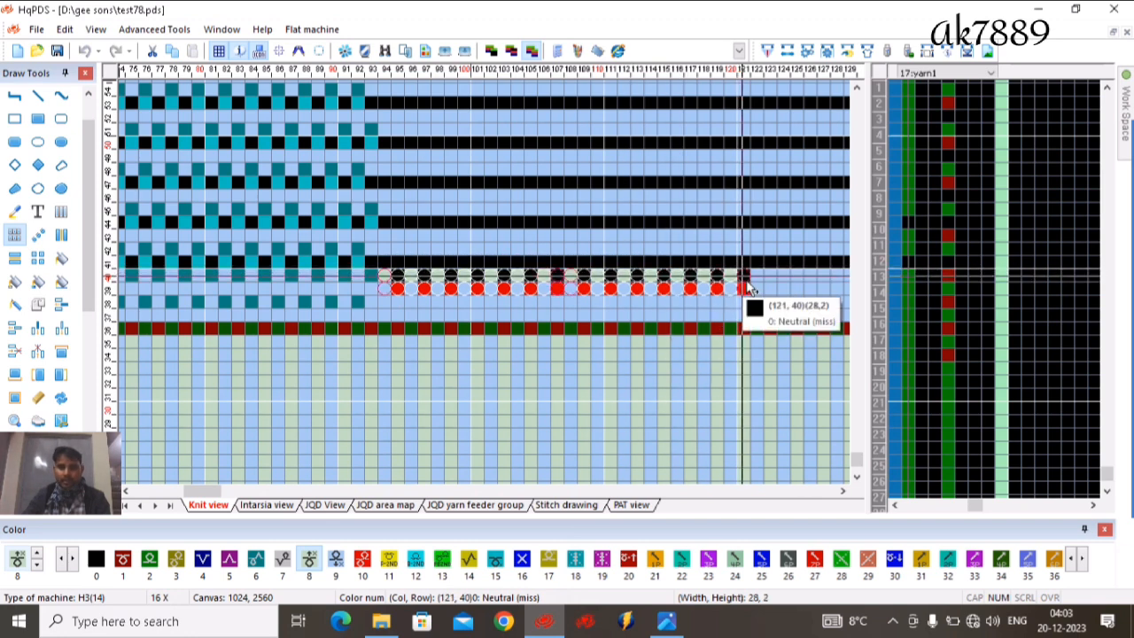
left_click(747, 288)
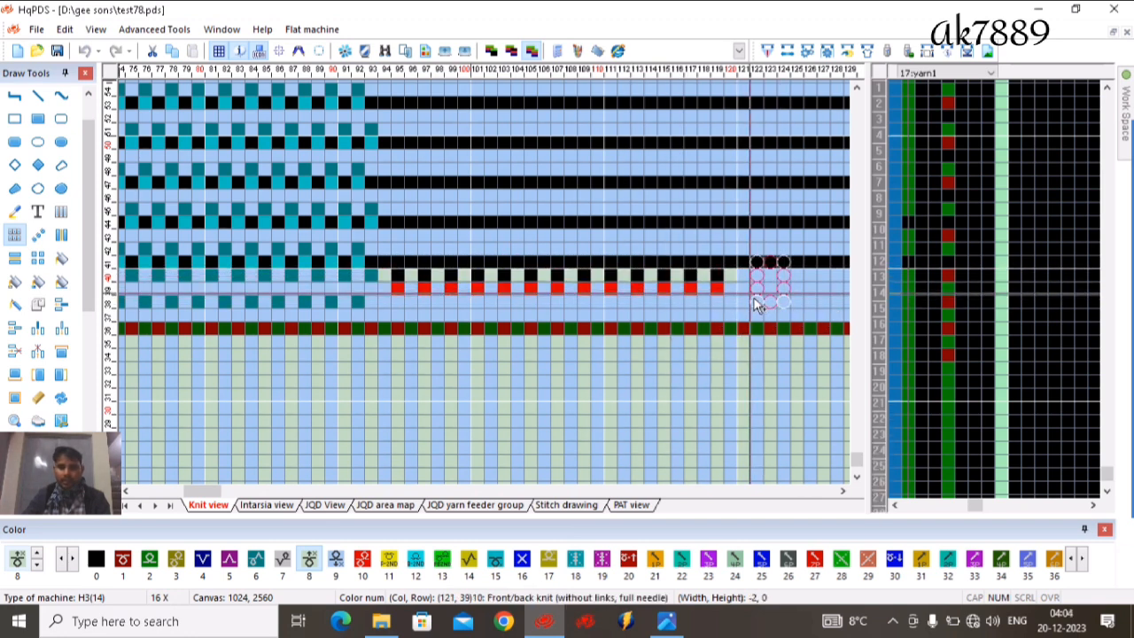
left_click_drag(391, 291, 709, 285)
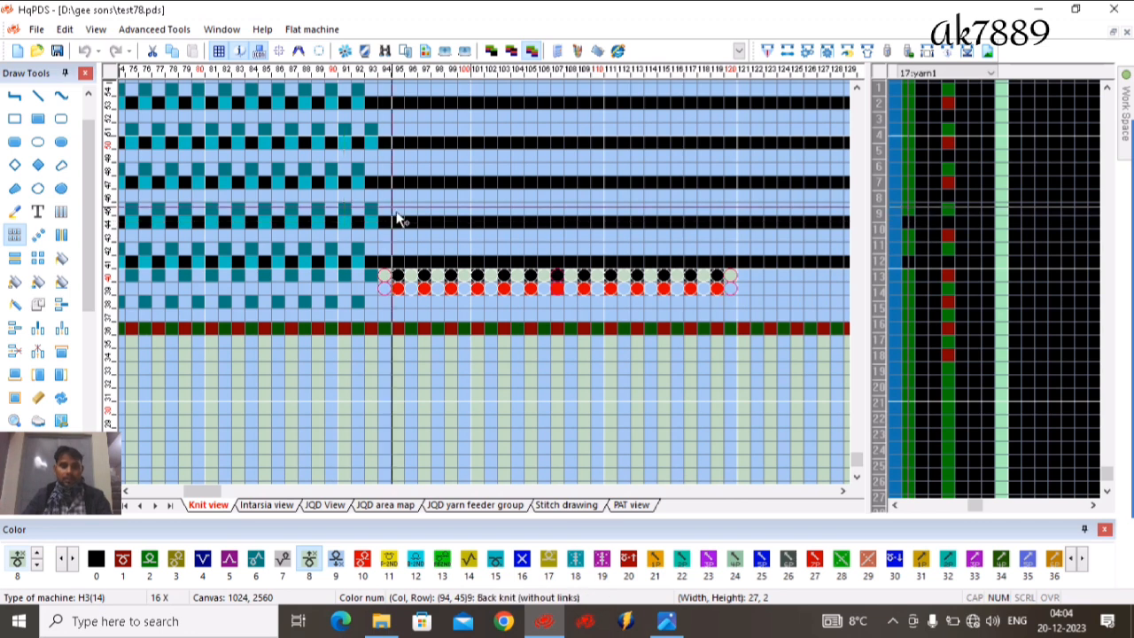
Place an offset copy of the stitch block on rows 42 and 43, with colors 10 and 0 at column 96 and color 8 at column 95
left_click_drag(395, 212, 410, 200)
left_click_drag(388, 280, 396, 293)
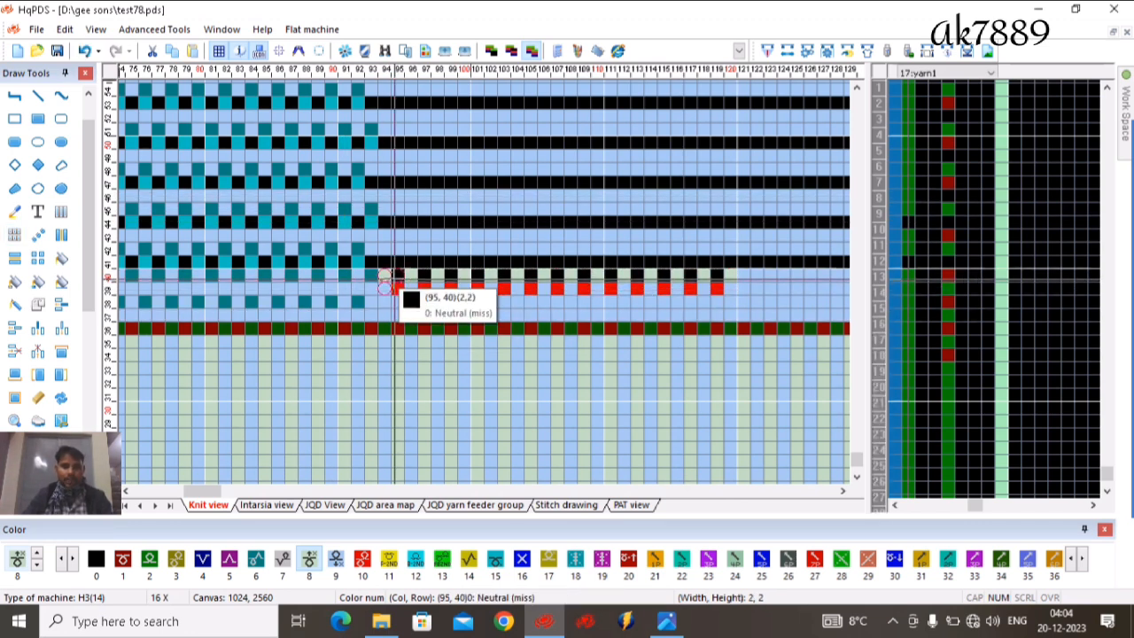
left_click_drag(398, 290, 412, 255)
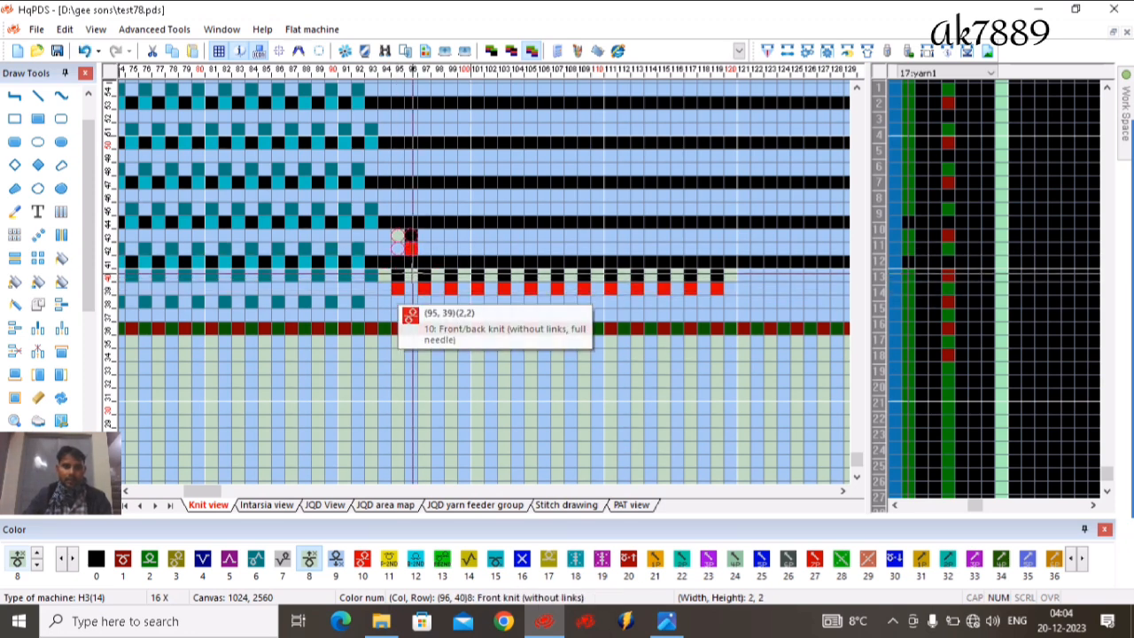
Repeat the offset stitches across rows 42 and 43, and repeat rows 39 to 44 of columns 94 to 119 upward to row 65
key("a")
mouse_move(413, 257)
left_mouse_down()
mouse_move(384, 243)
mouse_move(720, 257)
mouse_move(722, 237)
mouse_move(643, 120)
mouse_move(489, 286)
mouse_move(451, 357)
mouse_move(459, 301)
mouse_move(398, 414)
left_mouse_up()
scroll(643, 121, "down", 1)
left_click_drag(266, 461, 483, 151)
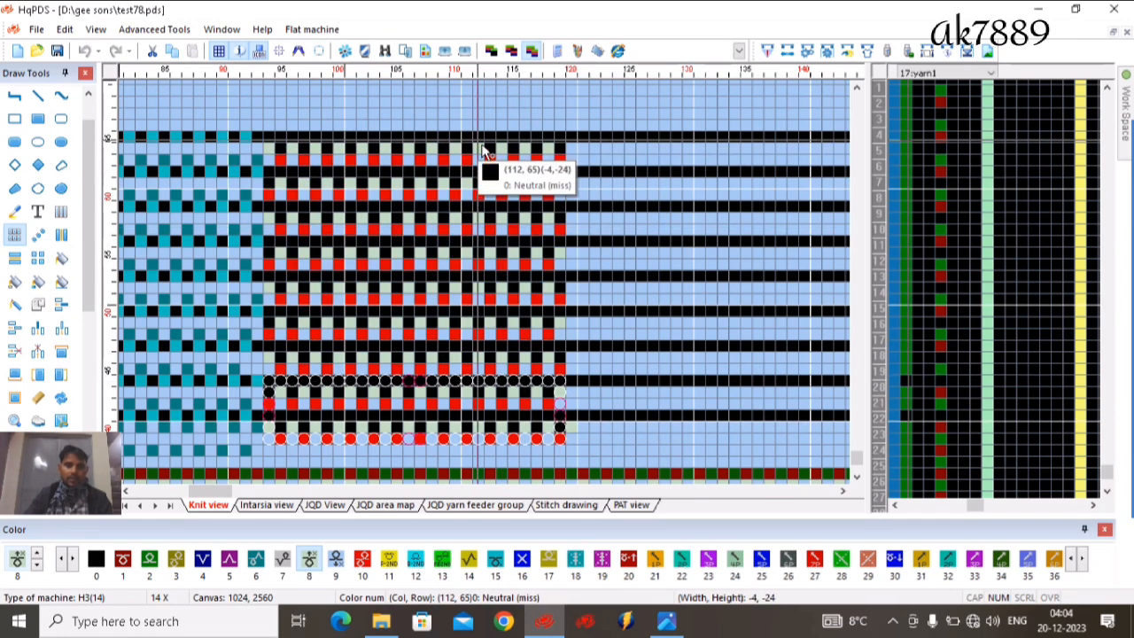
Fill row 65 above the plain square, columns 94 to 119, with a color 100 rectangle
scroll(365, 197, "up", 2)
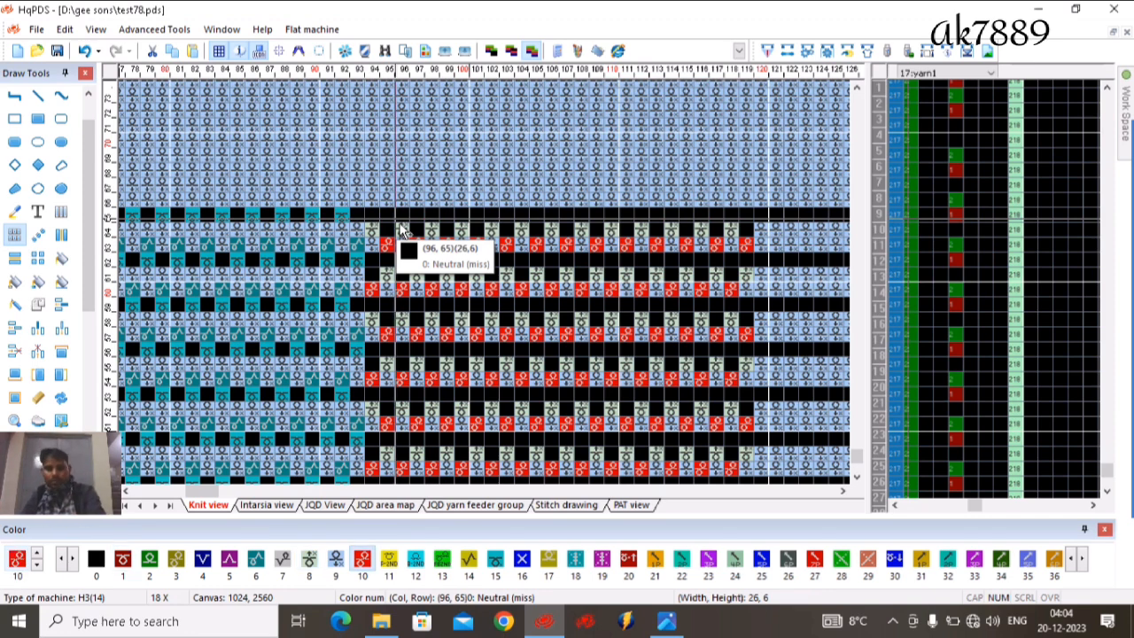
key("0")
key("r")
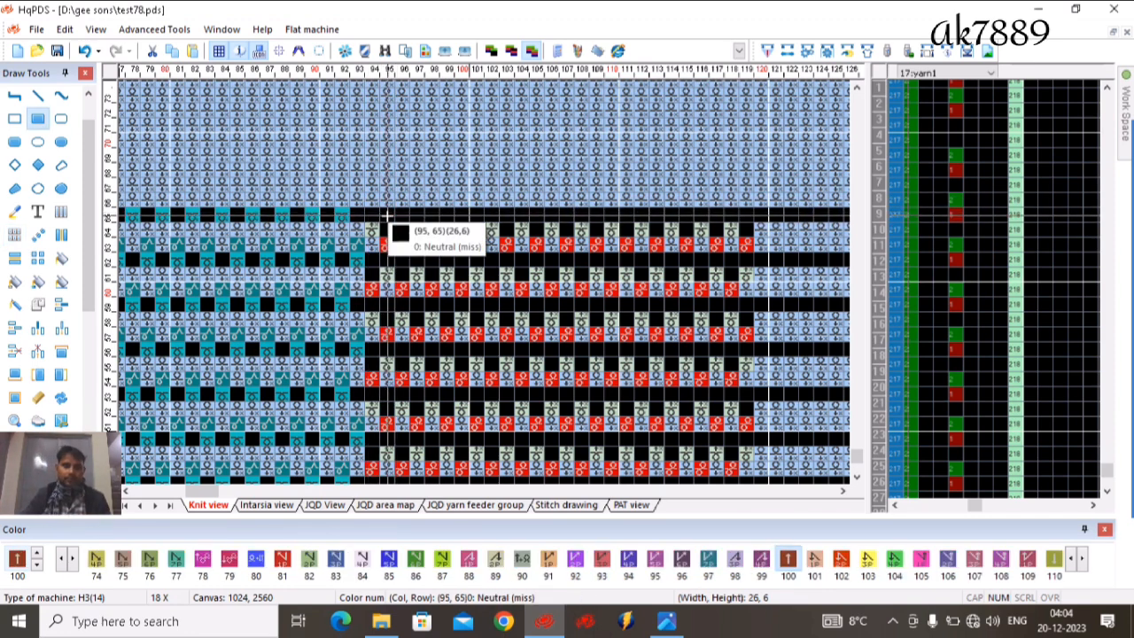
left_click_drag(377, 215, 763, 214)
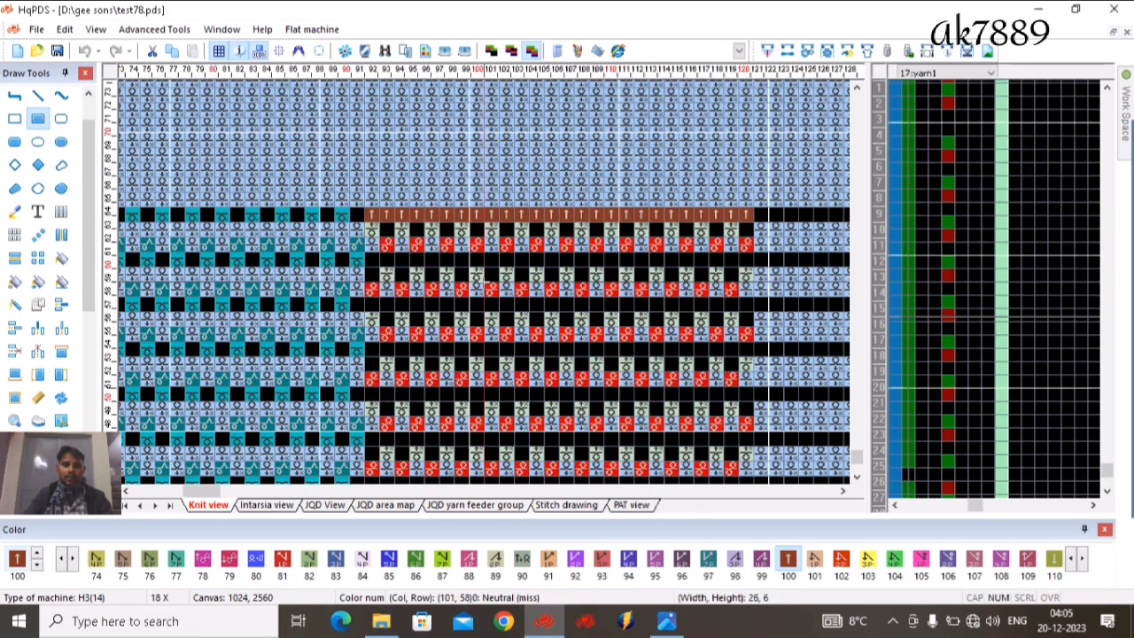
Select the tuck and plain squares together, columns 67 to 119, as a 53 by 32 block and repeat them rightward to the fabric's edge
scroll(479, 330, "down", 1)
scroll(479, 301, "down", 1)
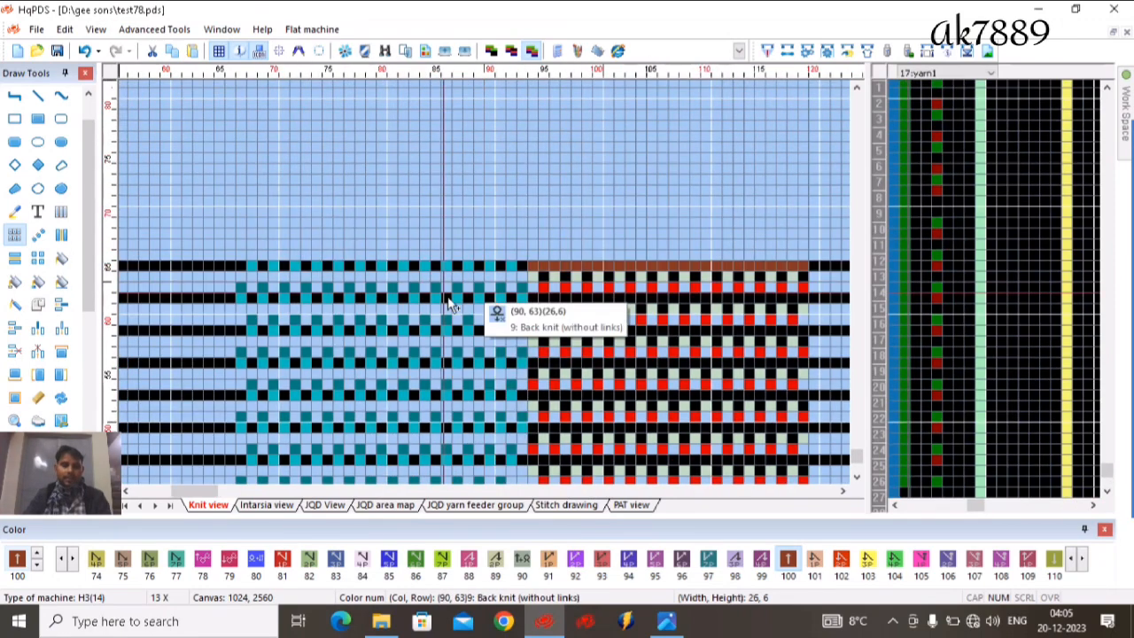
left_click_drag(247, 228, 653, 405)
scroll(474, 292, "down", 1)
scroll(653, 405, "down", 1)
scroll(488, 286, "down", 1)
left_click_drag(488, 285, 601, 398)
left_click_drag(531, 332, 557, 279)
scroll(816, 305, "down", 1)
scroll(489, 291, "down", 4)
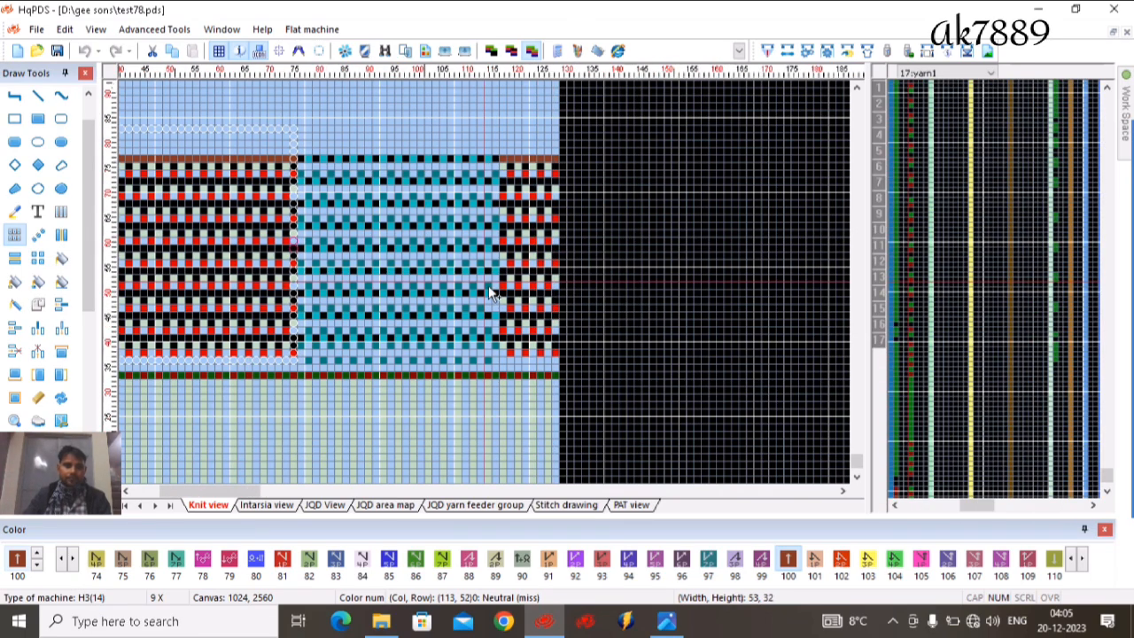
Repeat the two-square block leftward to the first column
scroll(218, 304, "up", 2)
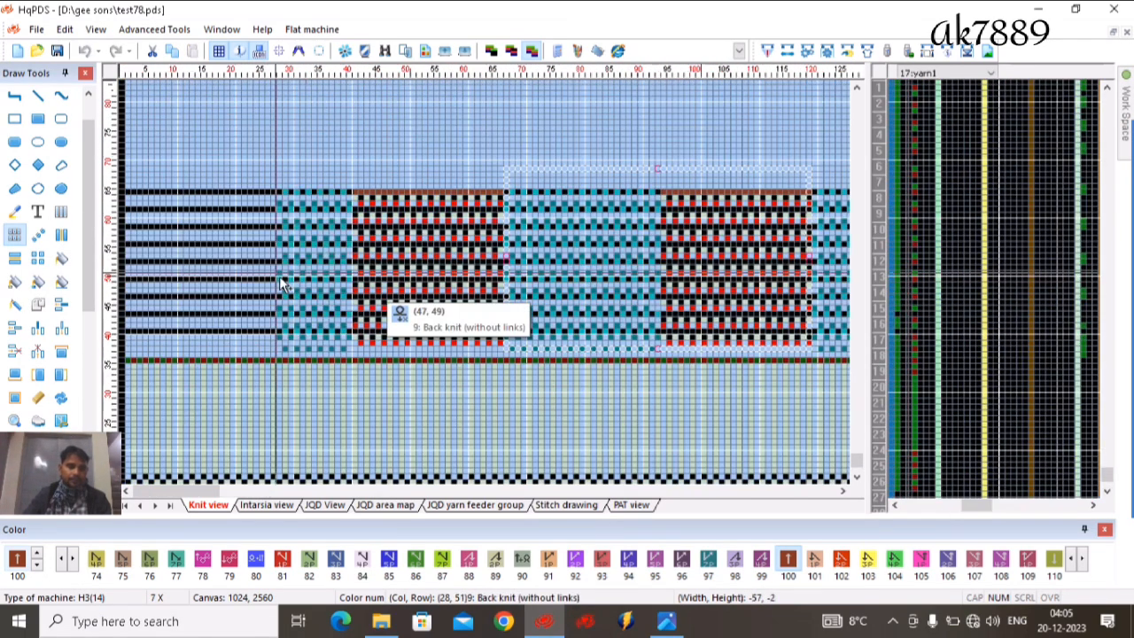
scroll(226, 273, "up", 2)
left_click_drag(193, 282, 136, 252)
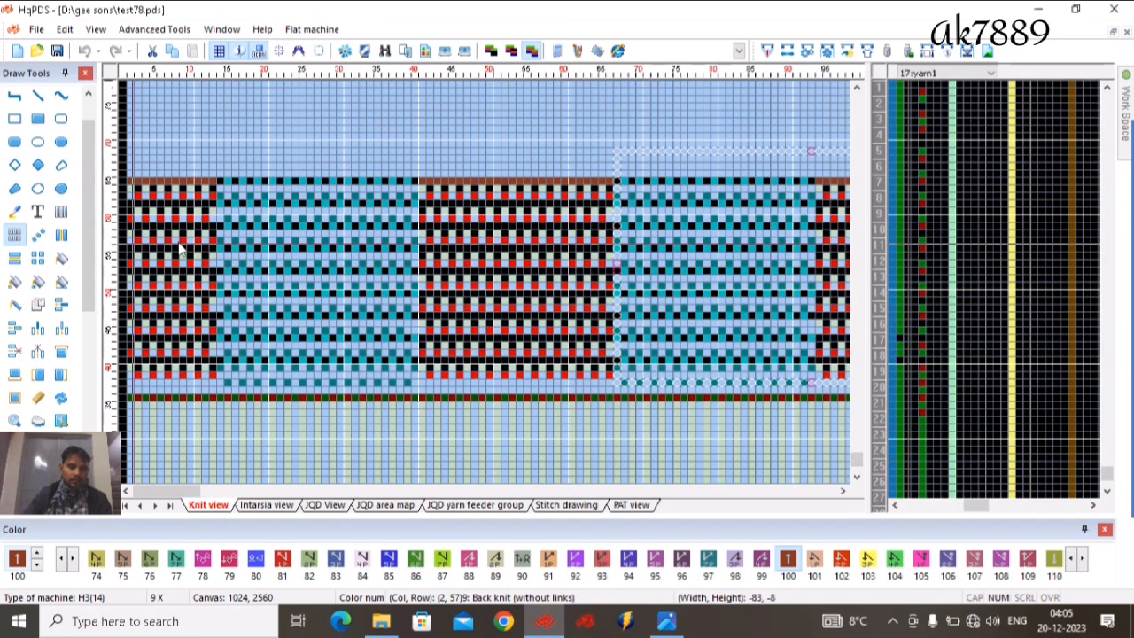
Copy the two-square block above row 65, starting at column 41, so tuck and plain squares alternate vertically
scroll(355, 302, "down", 2)
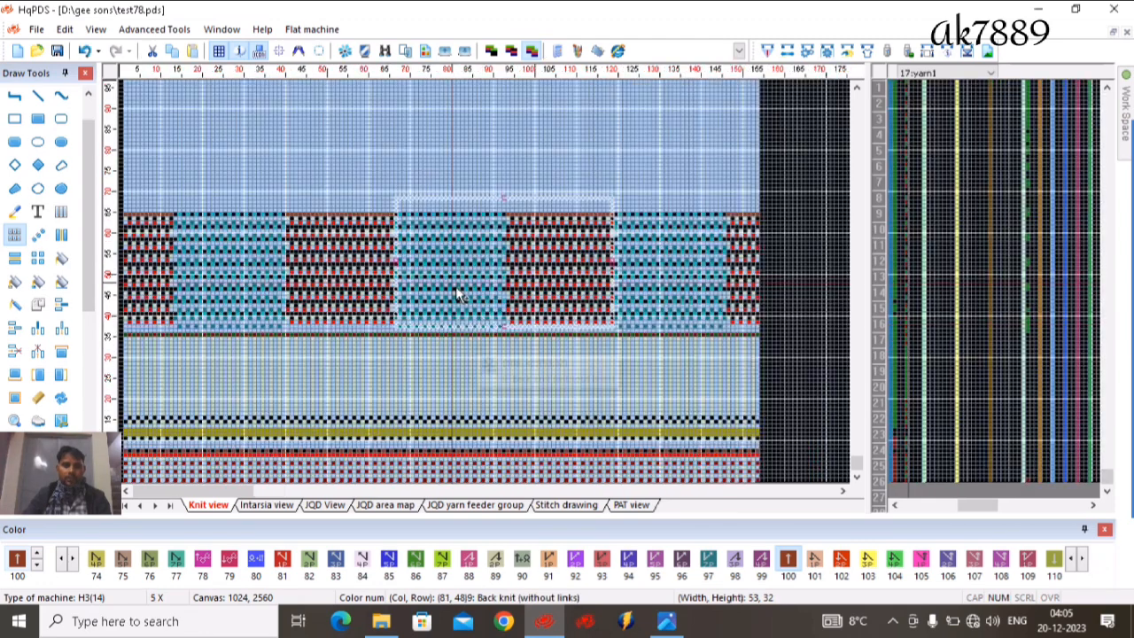
scroll(458, 293, "up", 2)
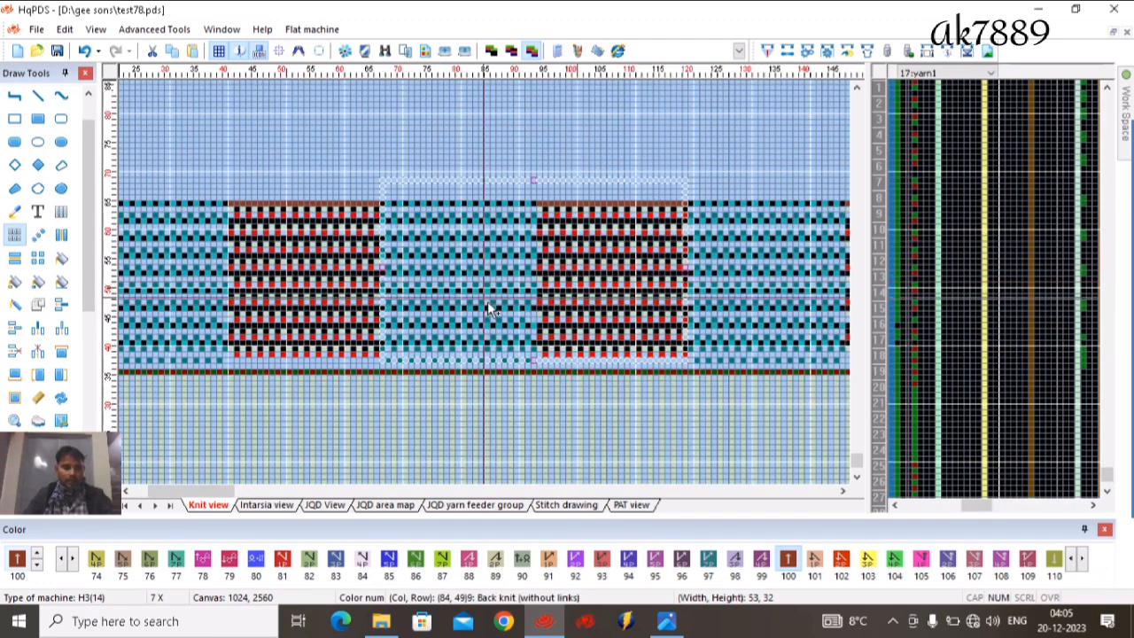
left_click_drag(444, 343, 339, 151)
scroll(340, 152, "up", 1)
left_click_drag(484, 282, 432, 312)
scroll(441, 321, "up", 5)
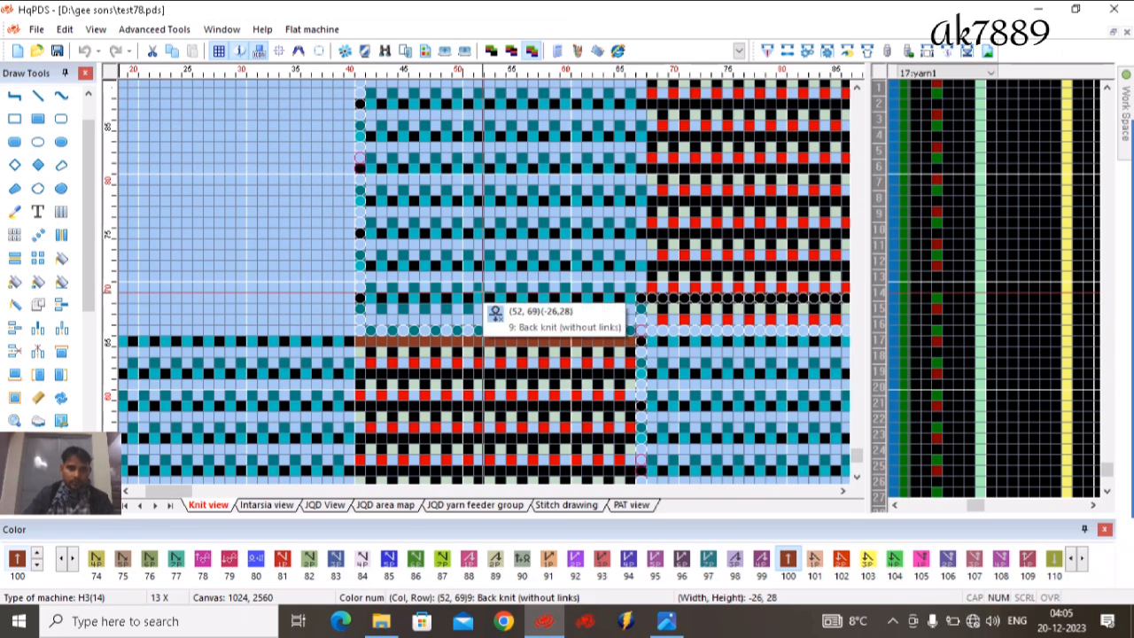
Repeat the copied two-square block above row 65 leftward to the fabric's first column
left_click(483, 293)
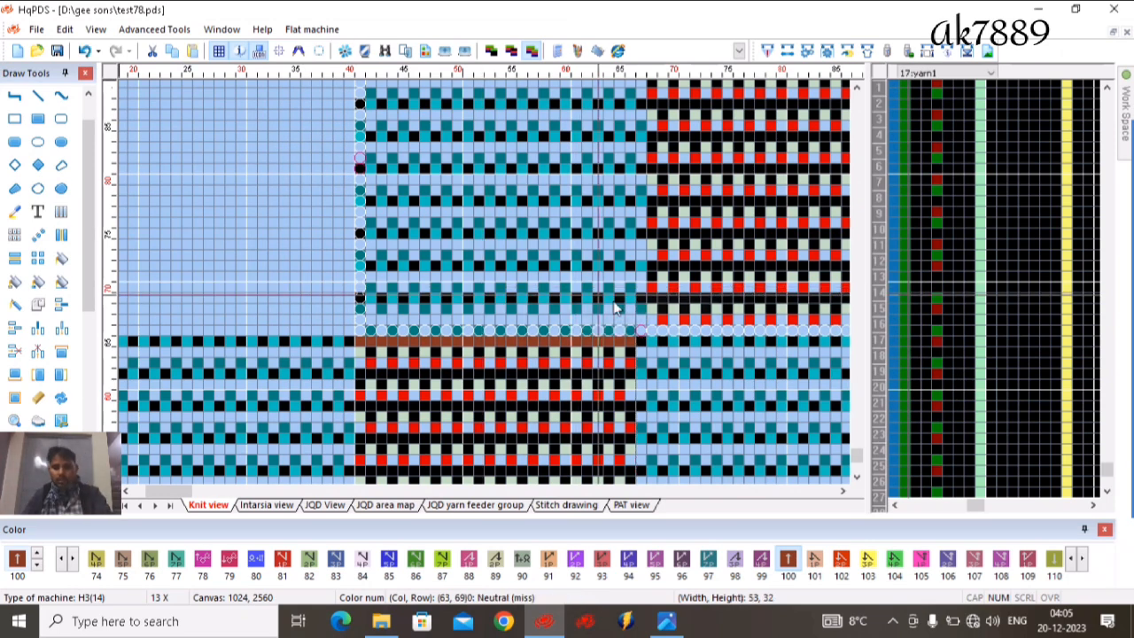
left_click(648, 263)
scroll(170, 228, "up", 1)
scroll(388, 280, "down", 1)
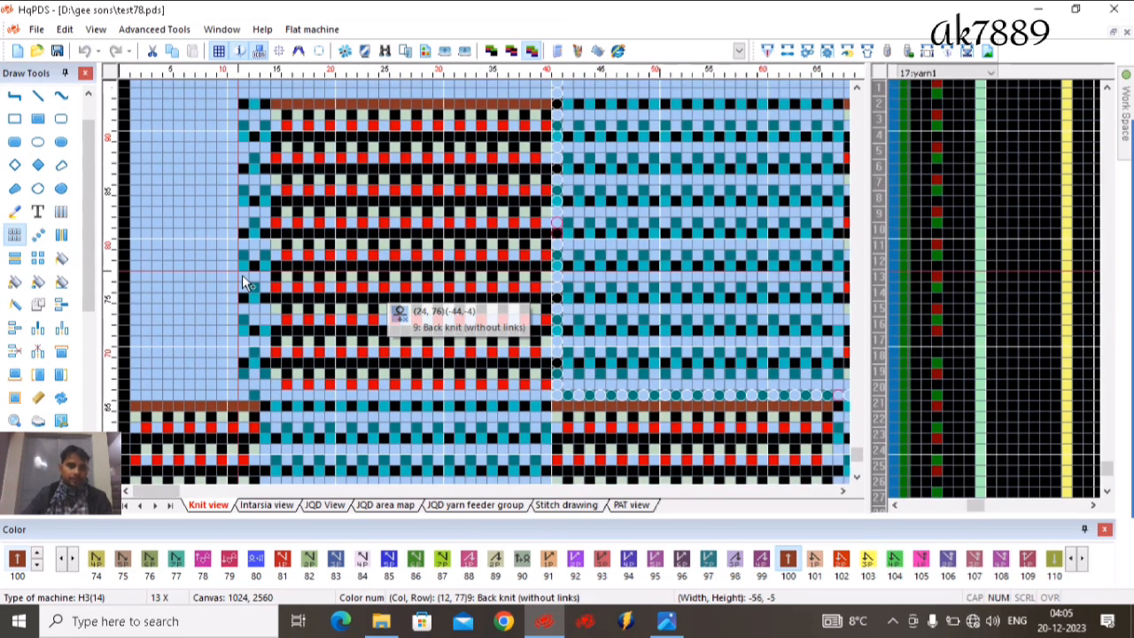
left_click(143, 250)
scroll(487, 289, "down", 3)
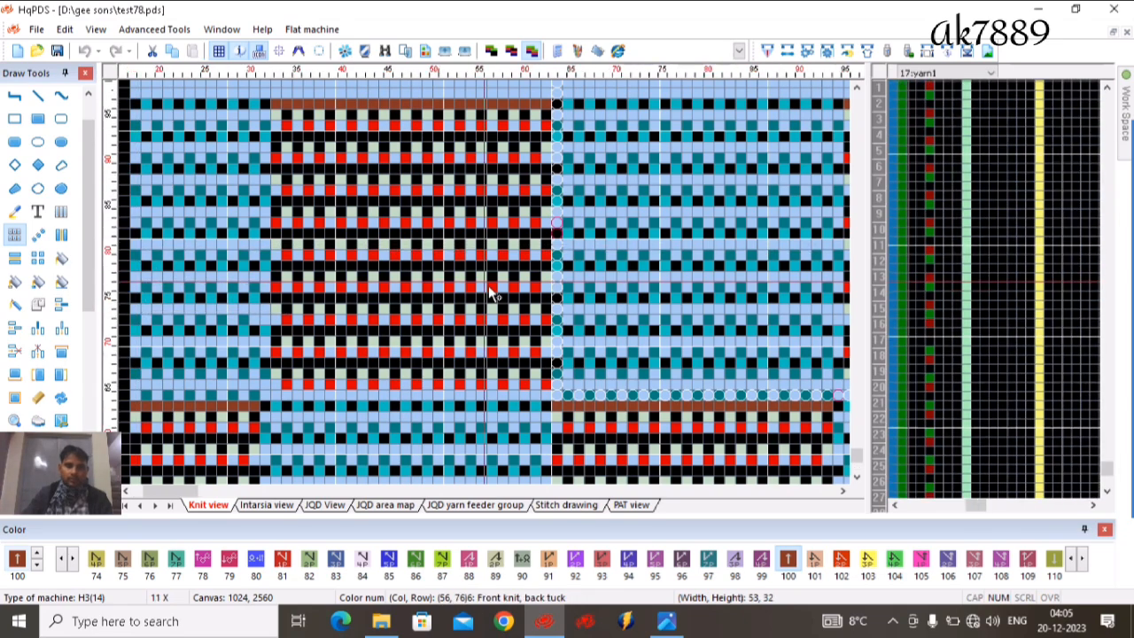
Repeat the upper two-square block rightward to the fabric's last column
left_click(470, 279)
scroll(732, 268, "down", 2)
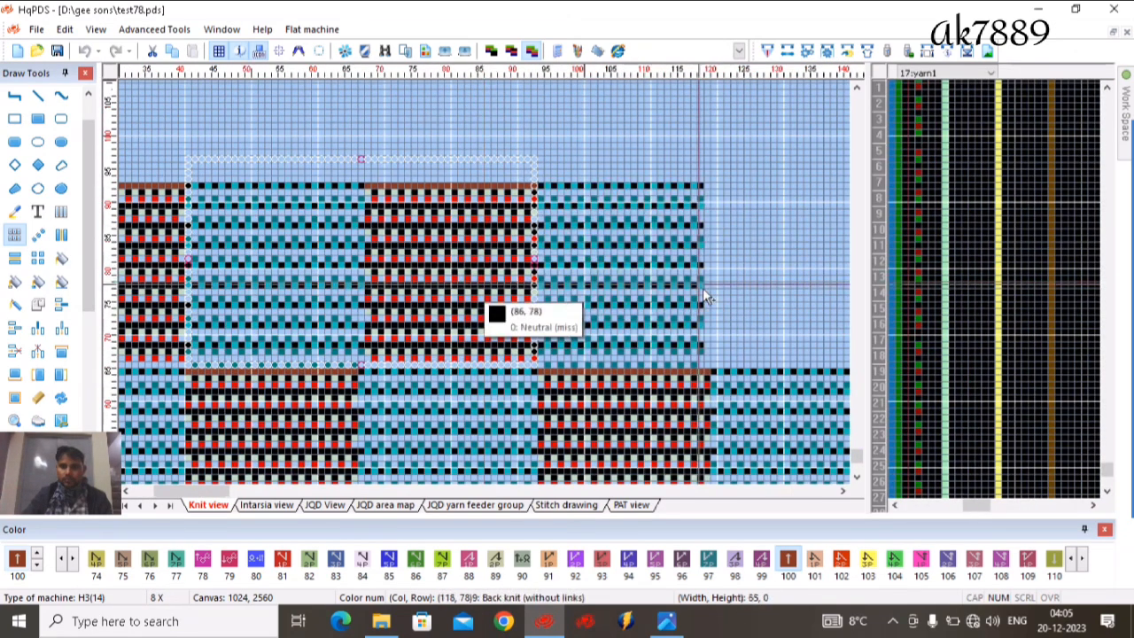
scroll(770, 301, "down", 2)
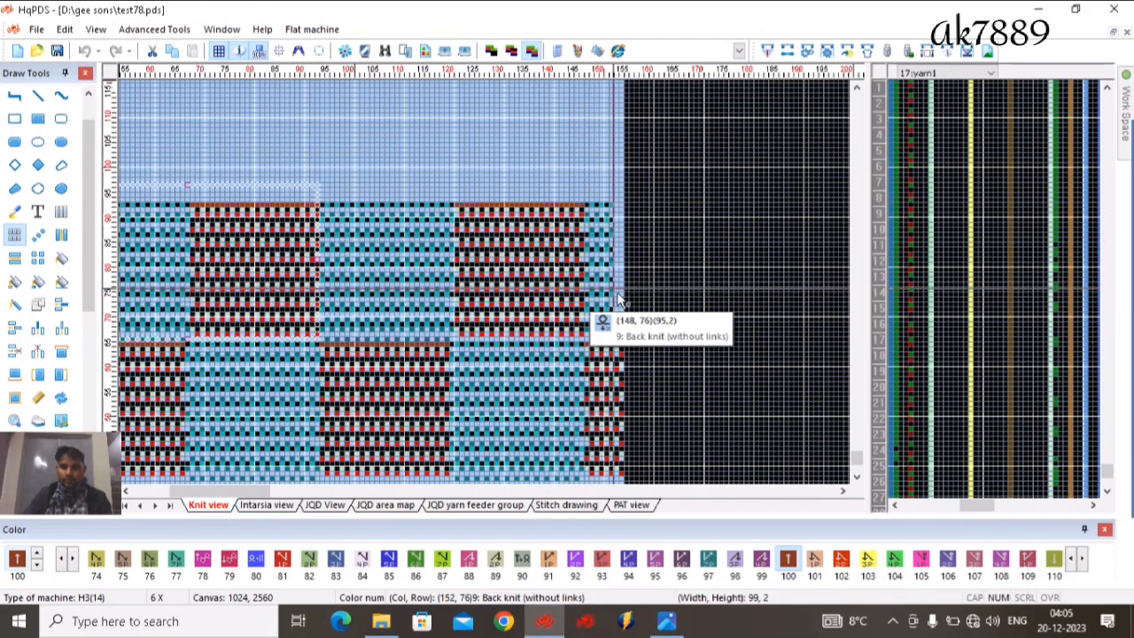
scroll(464, 316, "down", 1)
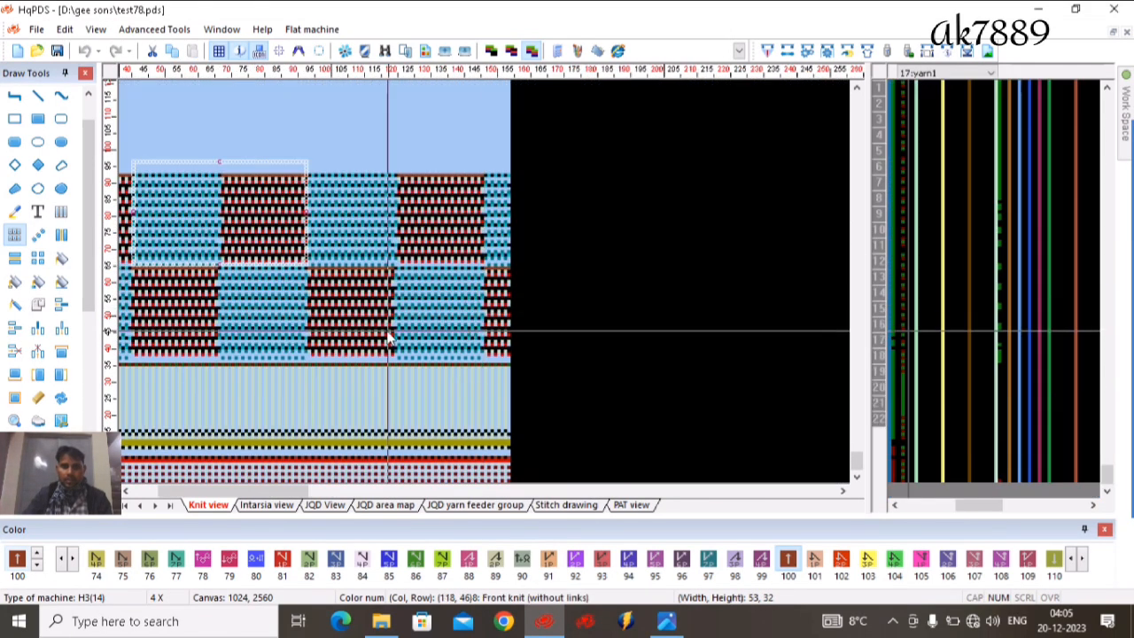
left_click(184, 250)
Select both rows of squares across the full fabric width, from column 2, row 38 to column 159, row 93, as a 158 by 56 block
scroll(157, 280, "up", 2)
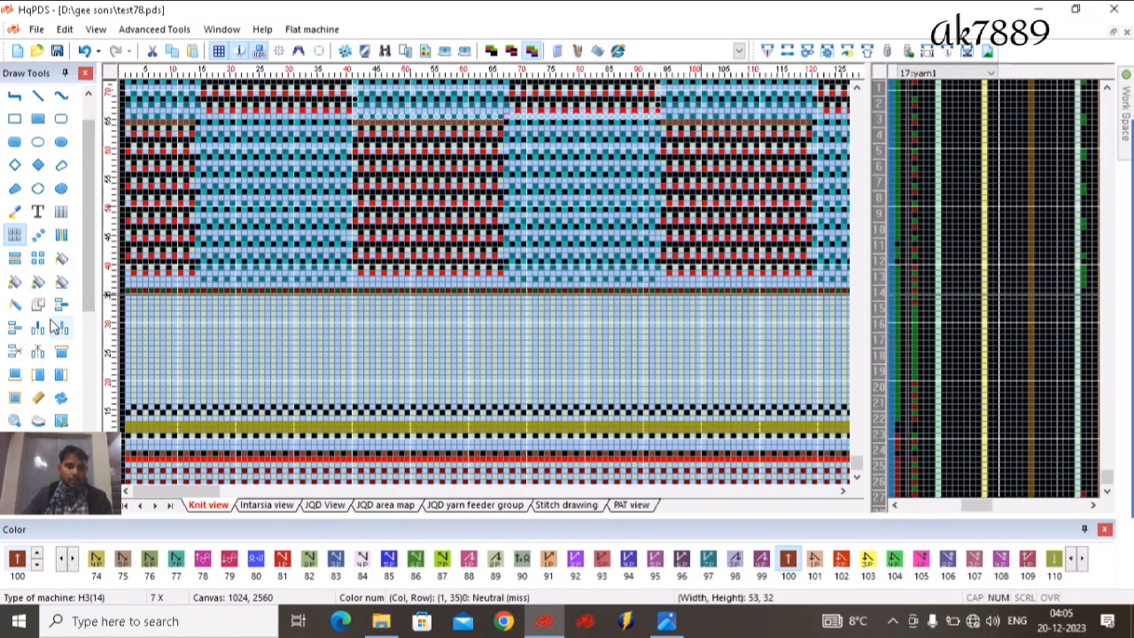
scroll(146, 293, "up", 2)
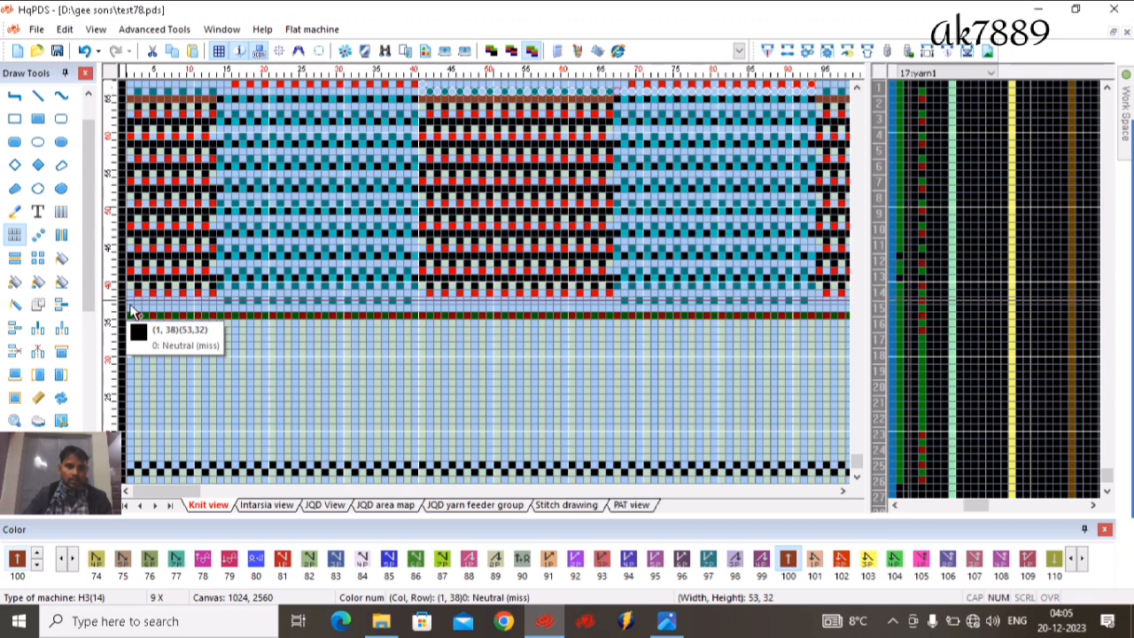
left_click_drag(134, 297, 131, 288)
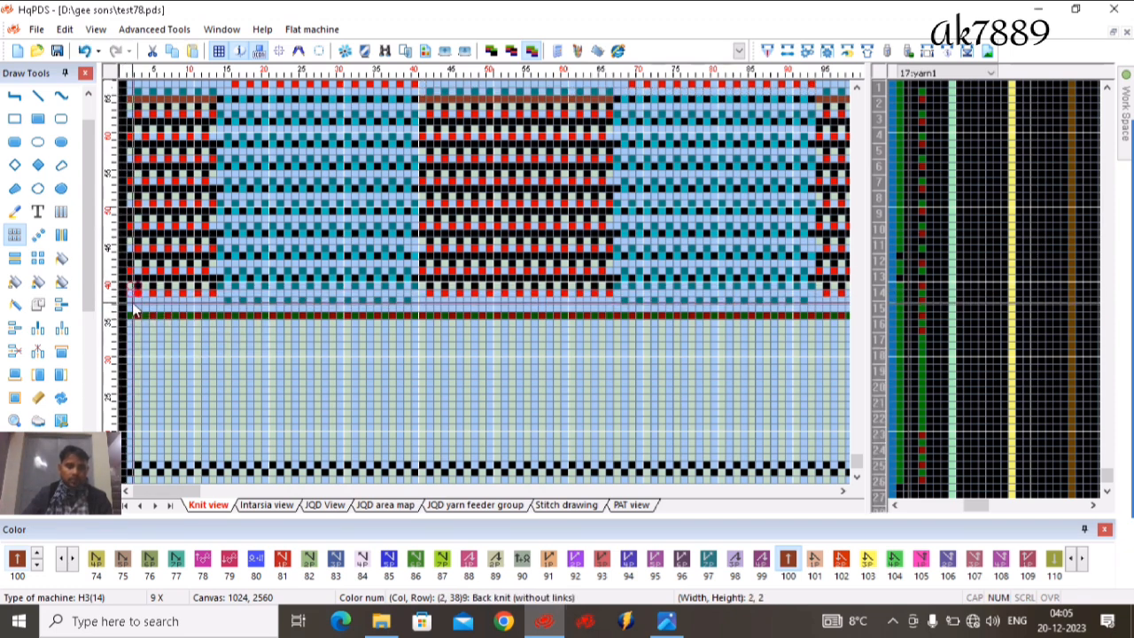
scroll(628, 218, "down", 2)
scroll(749, 216, "down", 1)
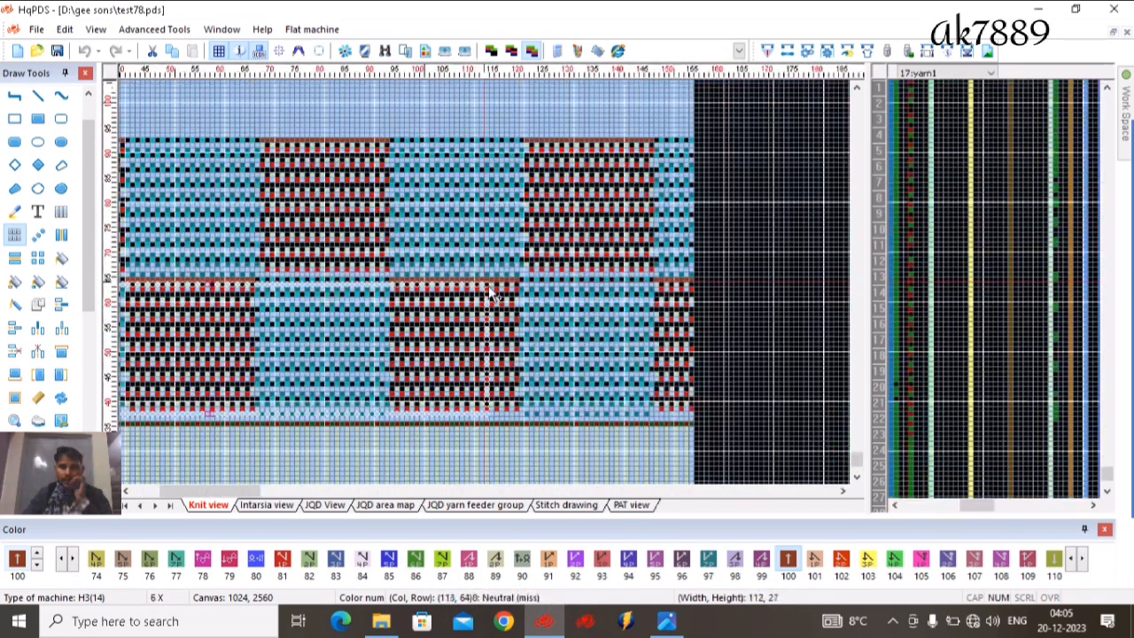
left_click_drag(489, 288, 523, 225)
scroll(523, 285, "up", 3)
scroll(747, 162, "down", 1)
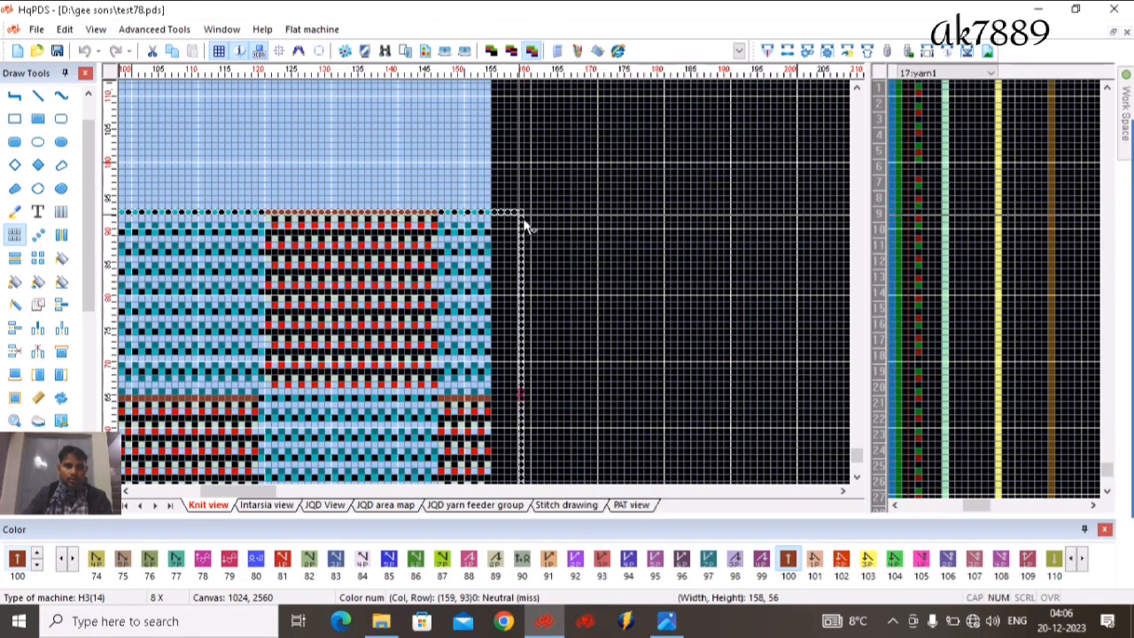
Repeat the 158 by 56 checkerboard block upward from row 93 to just below the fabric's top edge
left_click_drag(360, 296, 503, 188)
scroll(368, 144, "down", 2)
scroll(455, 145, "down", 2)
scroll(468, 358, "up", 2)
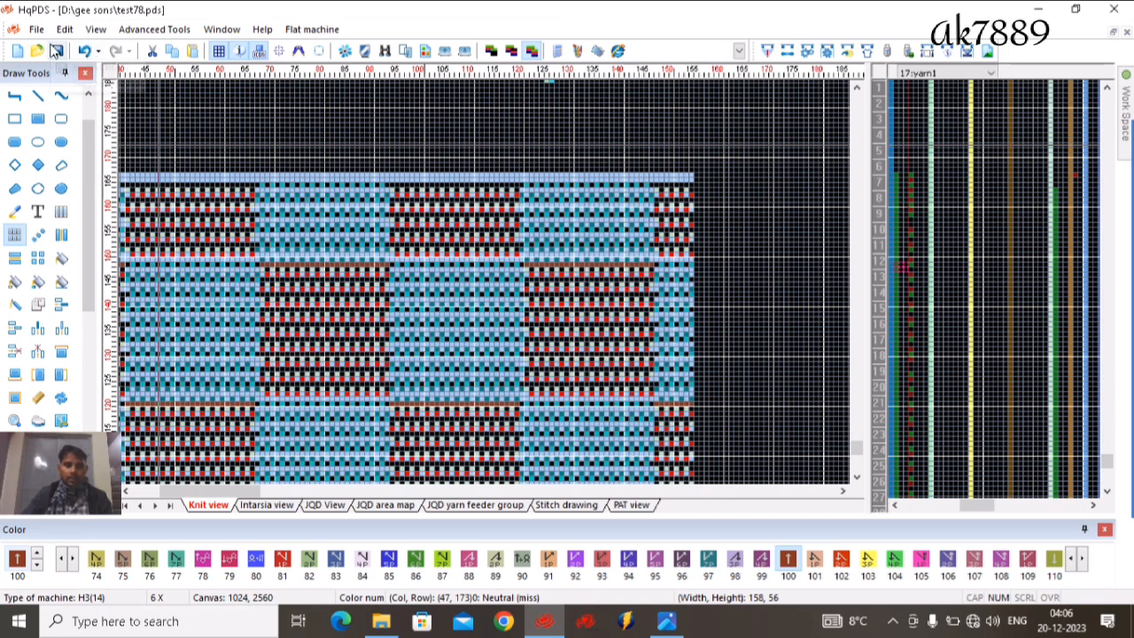
Extend the checkerboard repeat upward so the pattern fills the fabric through row 167
scroll(481, 332, "down", 2)
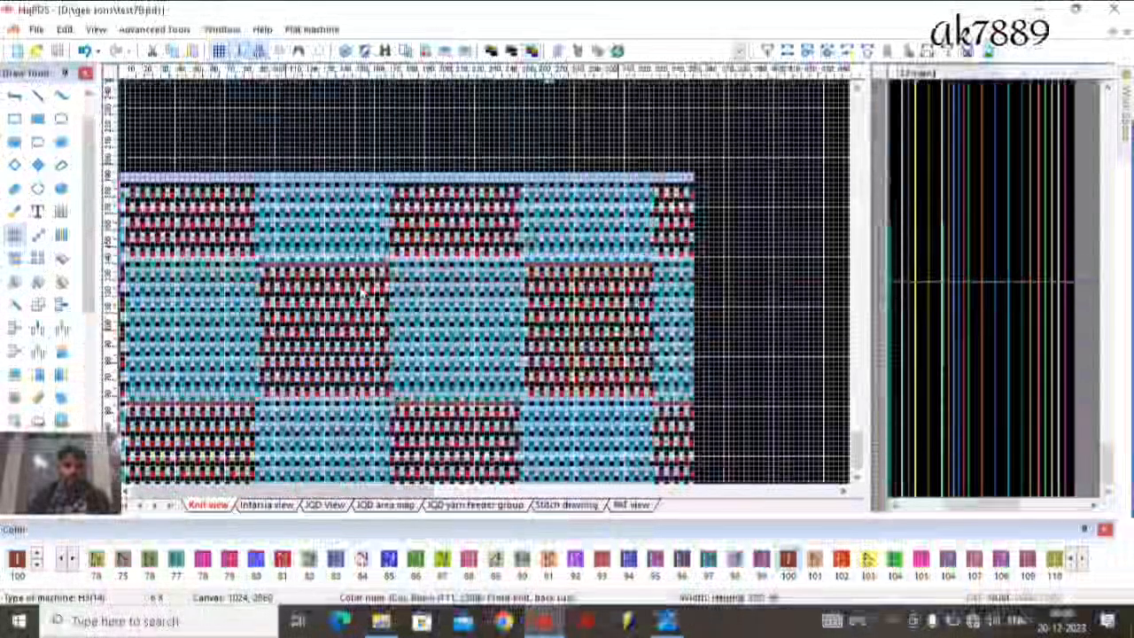
scroll(483, 341, "down", 2)
scroll(481, 345, "up", 1)
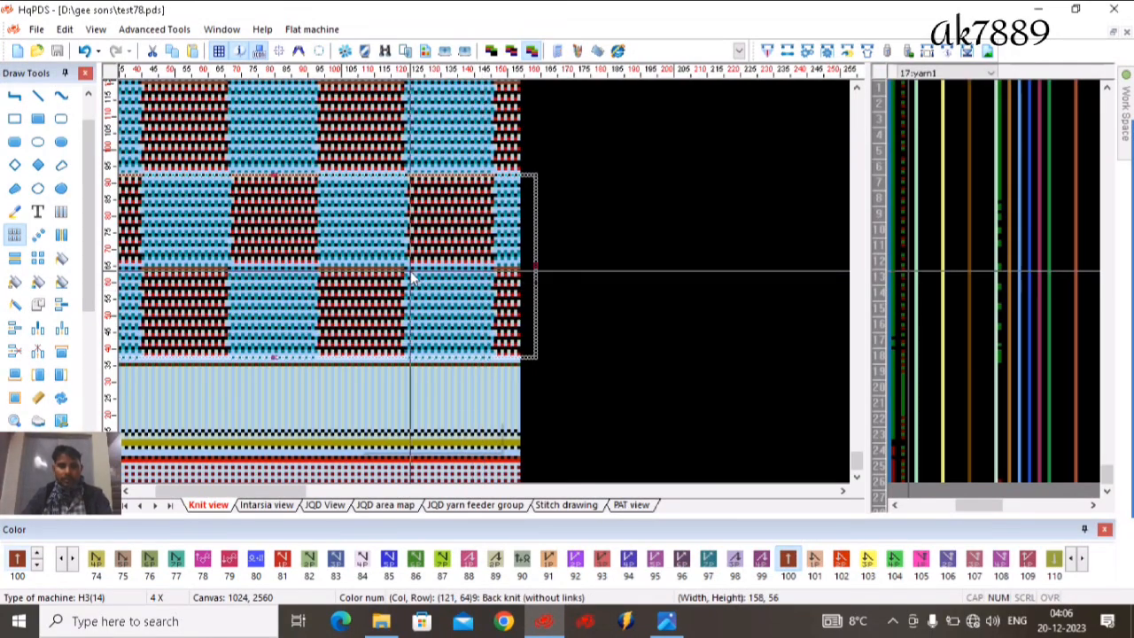
scroll(421, 124, "up", 1)
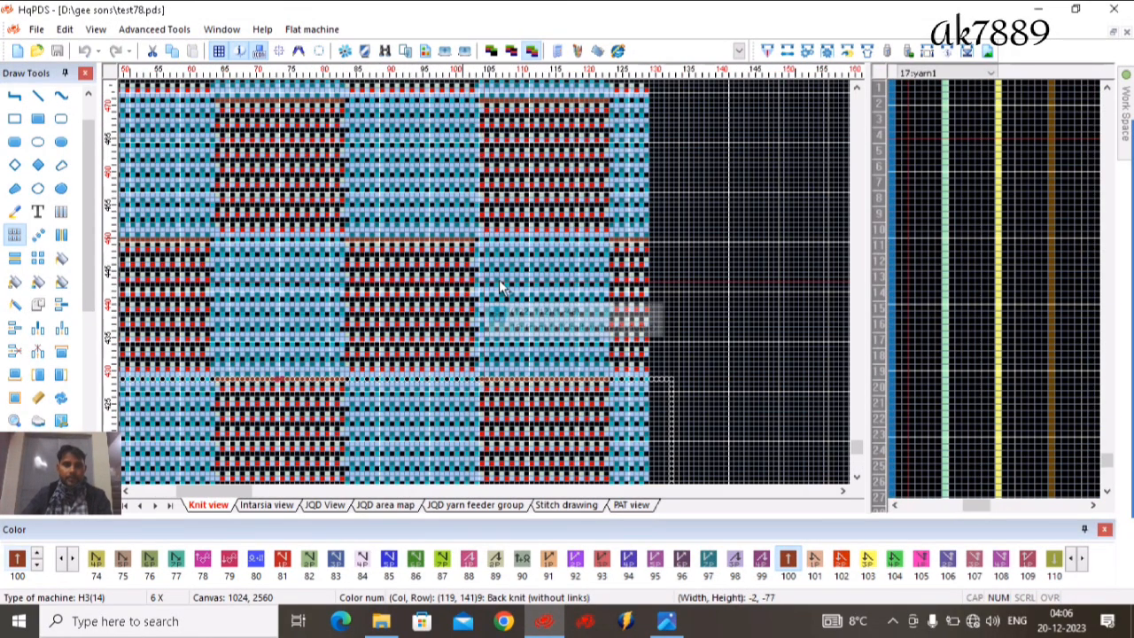
scroll(449, 217, "up", 1)
scroll(390, 102, "up", 1)
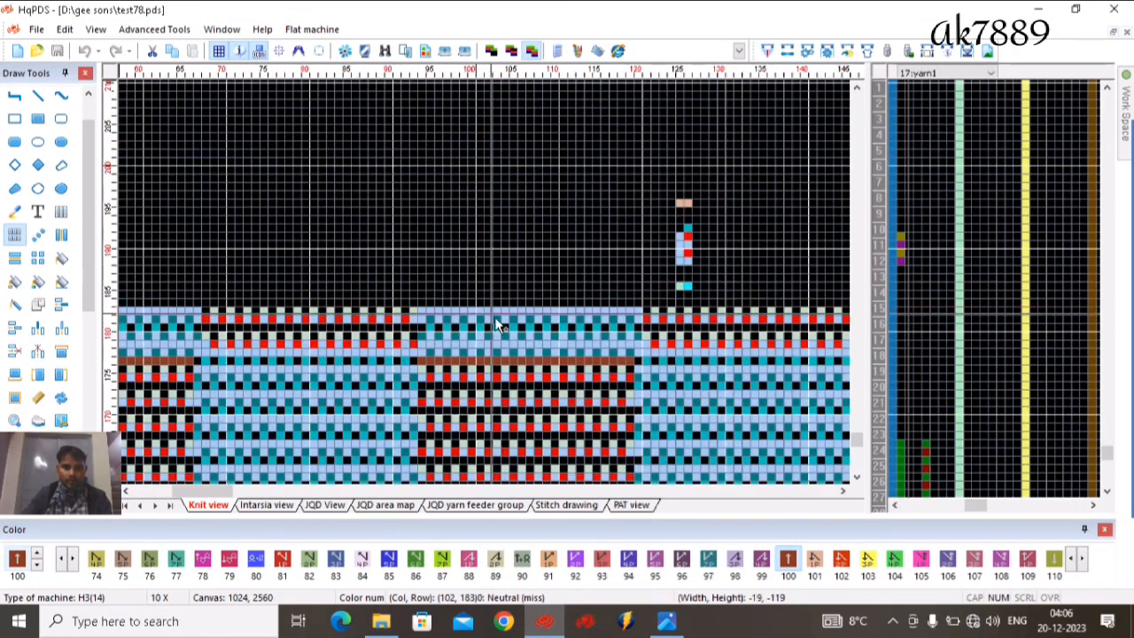
scroll(505, 346, "down", 1)
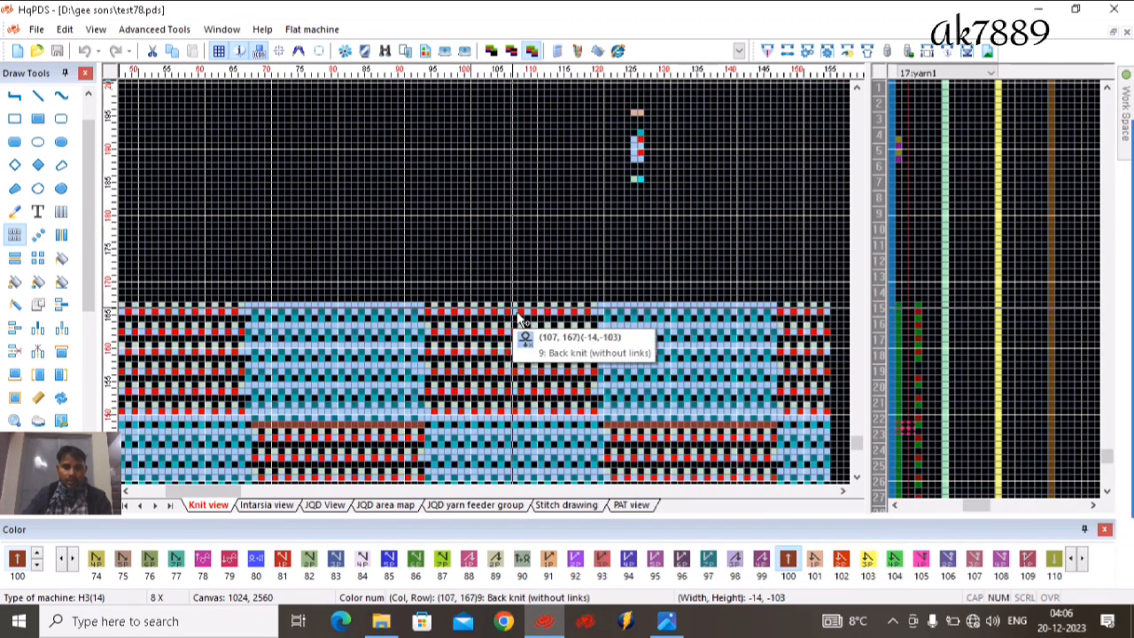
scroll(521, 317, "up", 3)
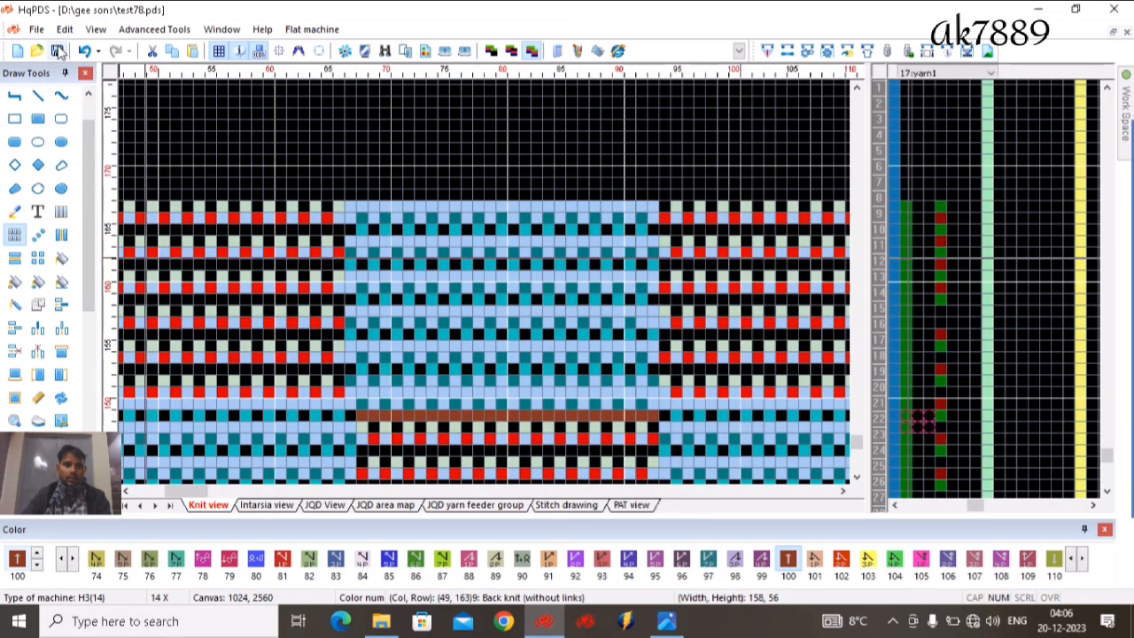
scroll(462, 233, "up", 2)
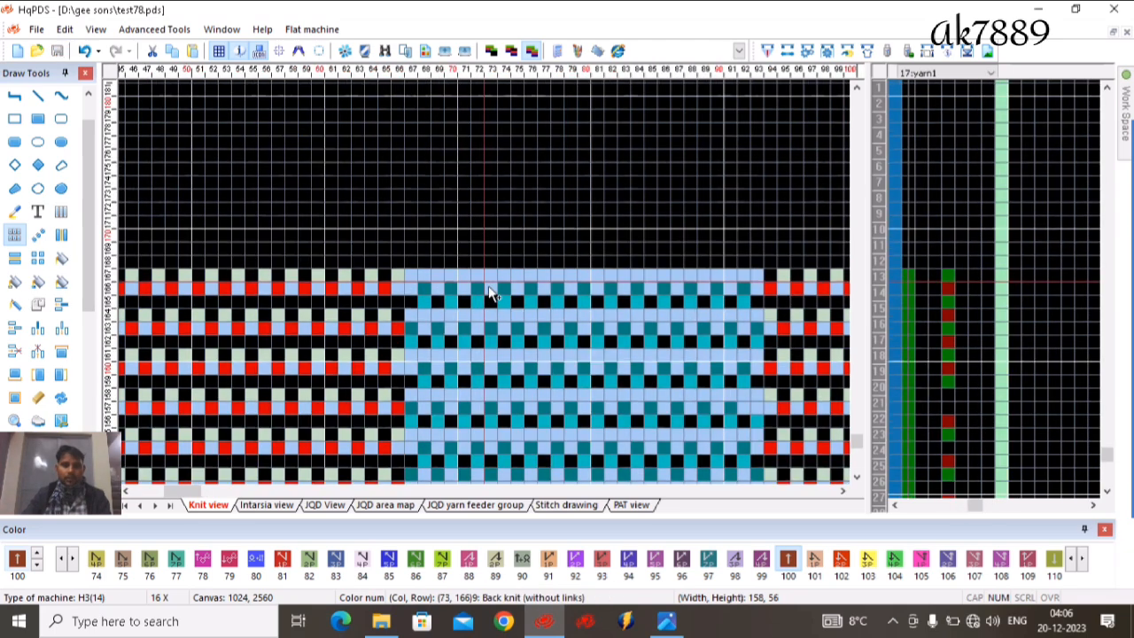
scroll(340, 310, "up", 2)
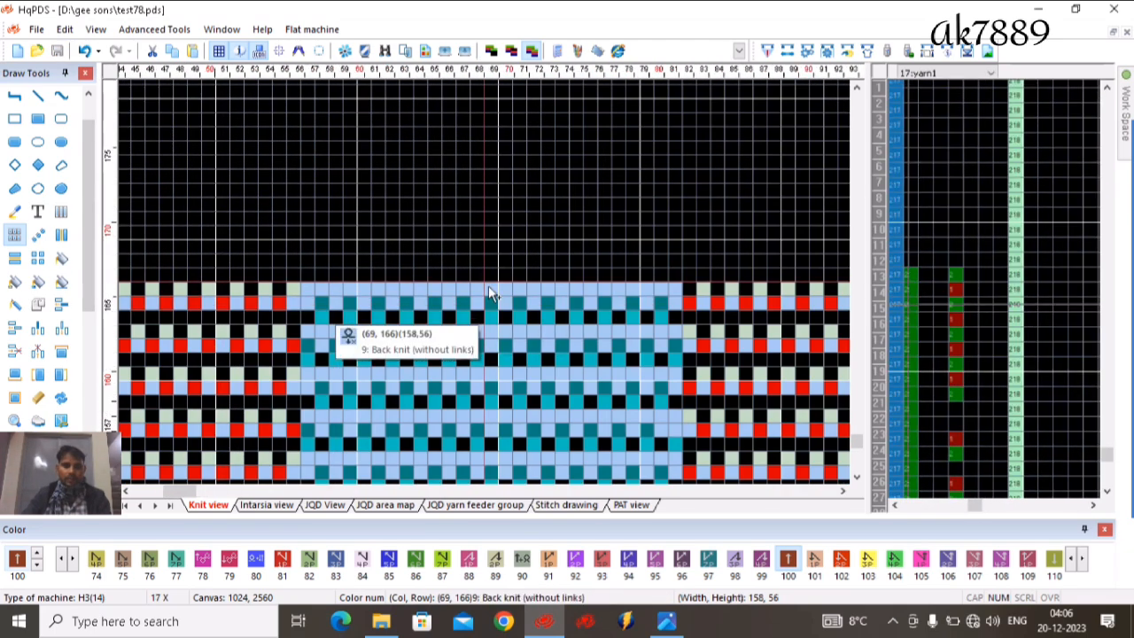
Select the 2 by 3 yarn 1 feeder block at rows 41 to 43 and repeat it upward beside the lower squares
scroll(417, 316, "down", 3)
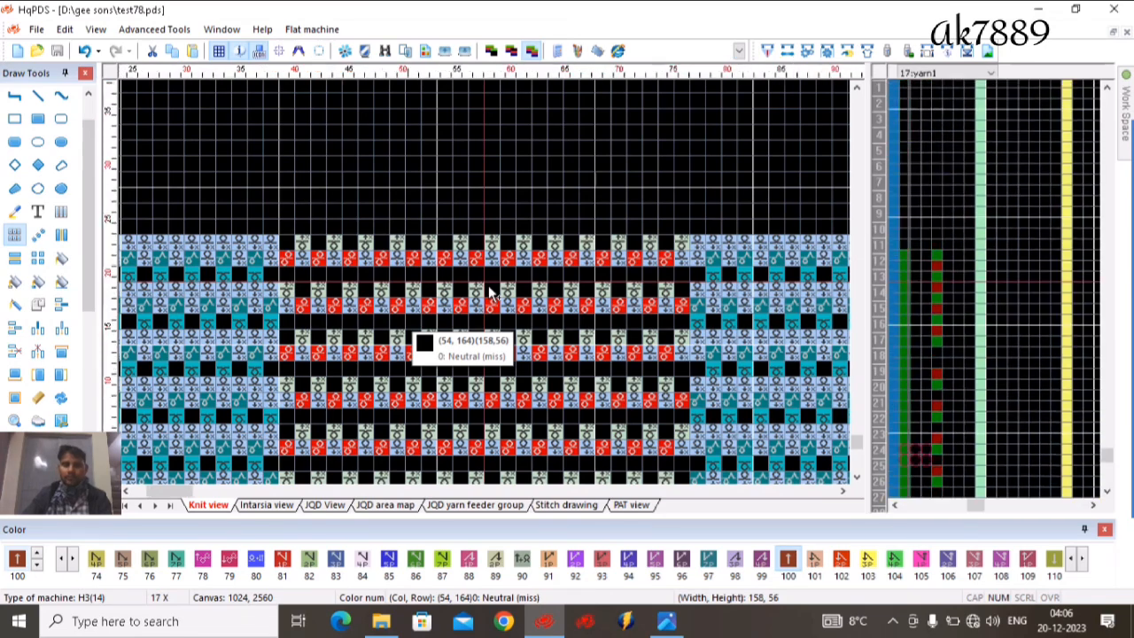
scroll(490, 292, "down", 4)
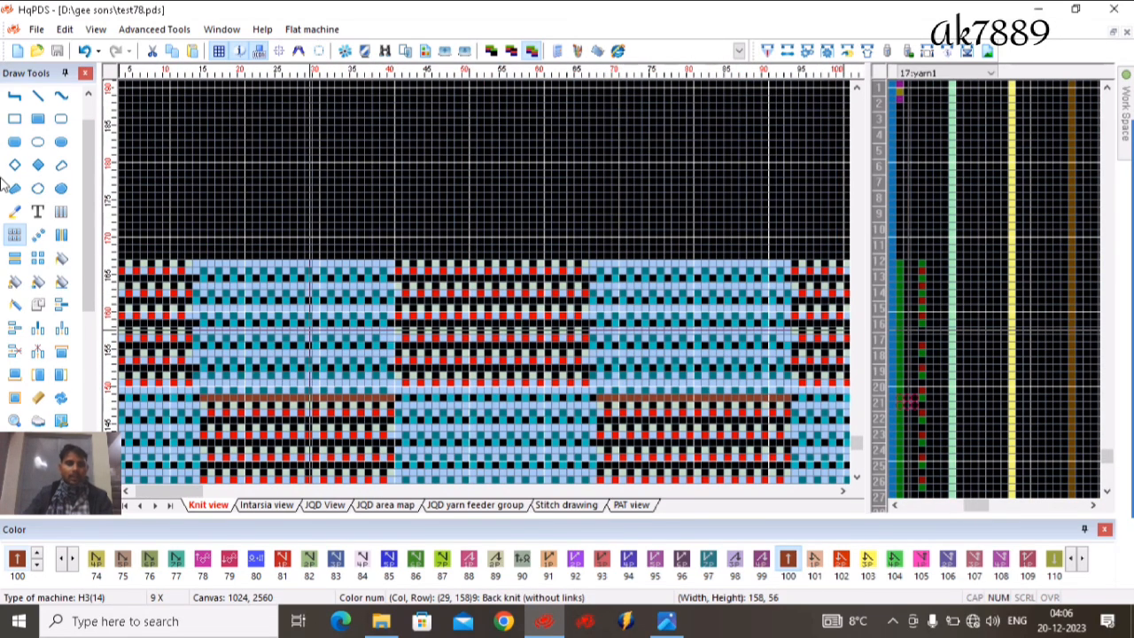
scroll(602, 233, "down", 5)
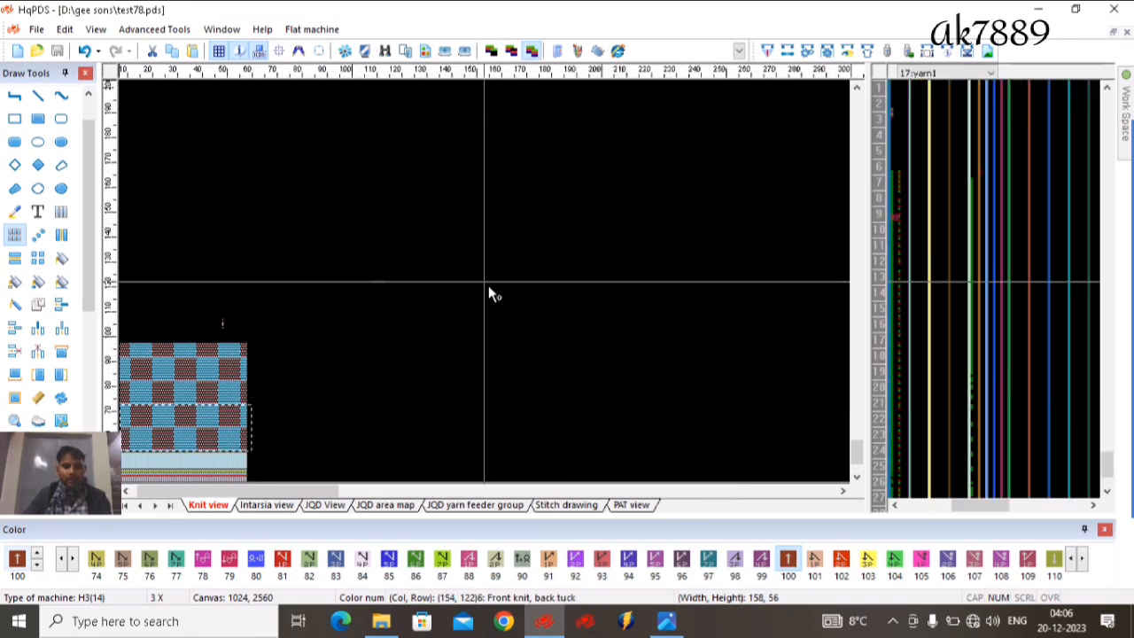
scroll(437, 427, "up", 2)
scroll(493, 293, "up", 5)
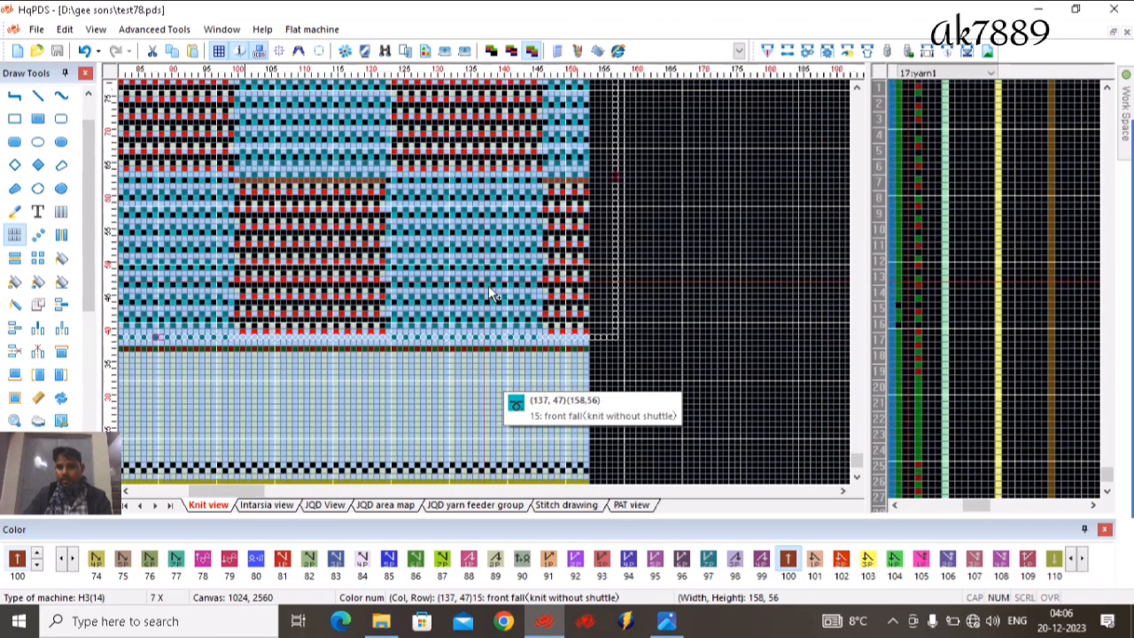
scroll(488, 285, "up", 1)
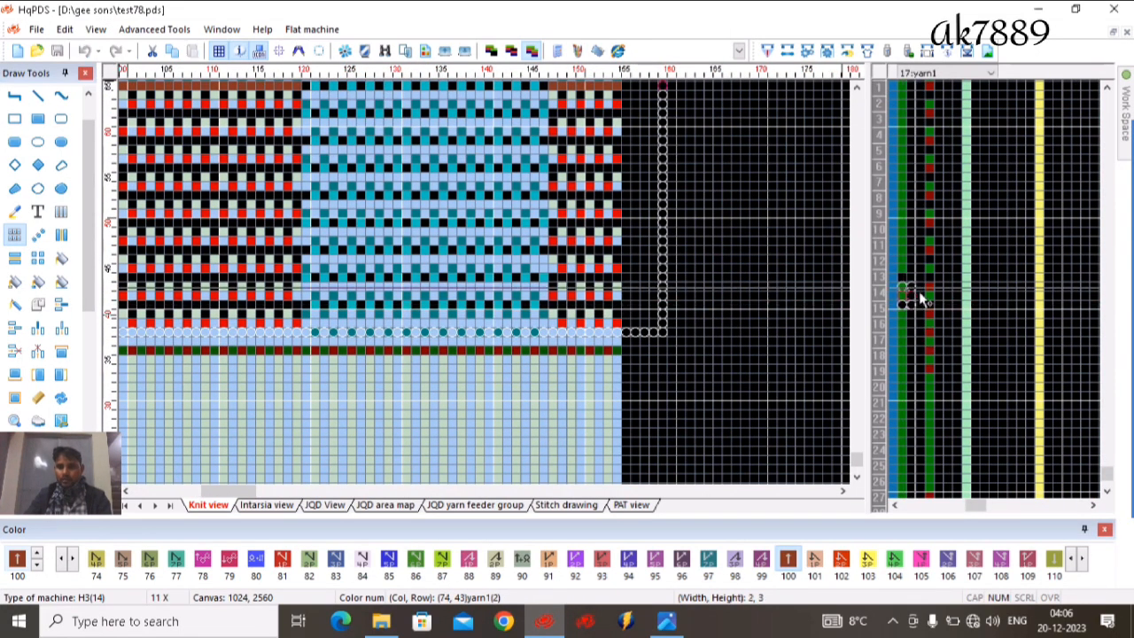
left_click_drag(912, 301, 918, 169)
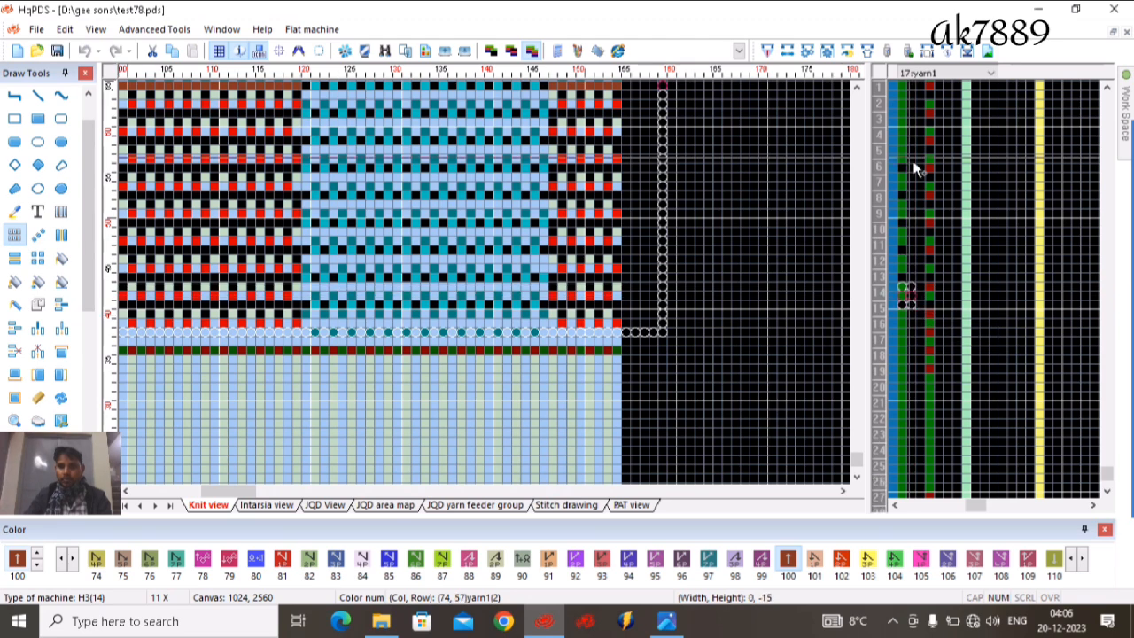
Undo the last feeder repeat, then repeat the 2 by 3 yarn 1 feeder block at rows 69 to 71 upward to row 93
scroll(584, 122, "up", 2)
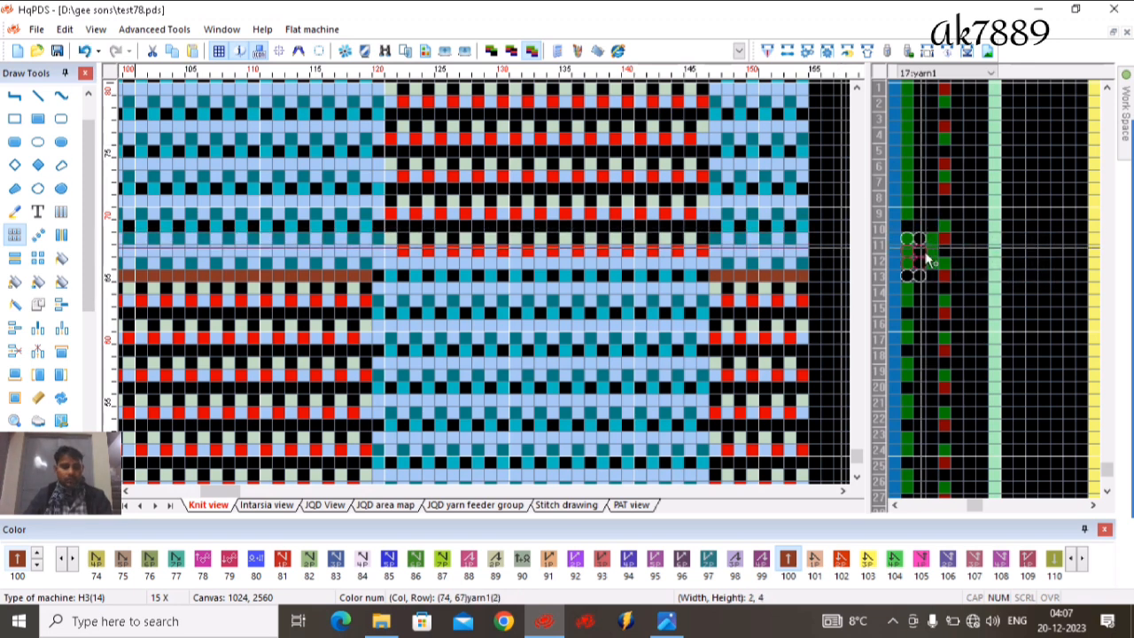
key("ctrl+z")
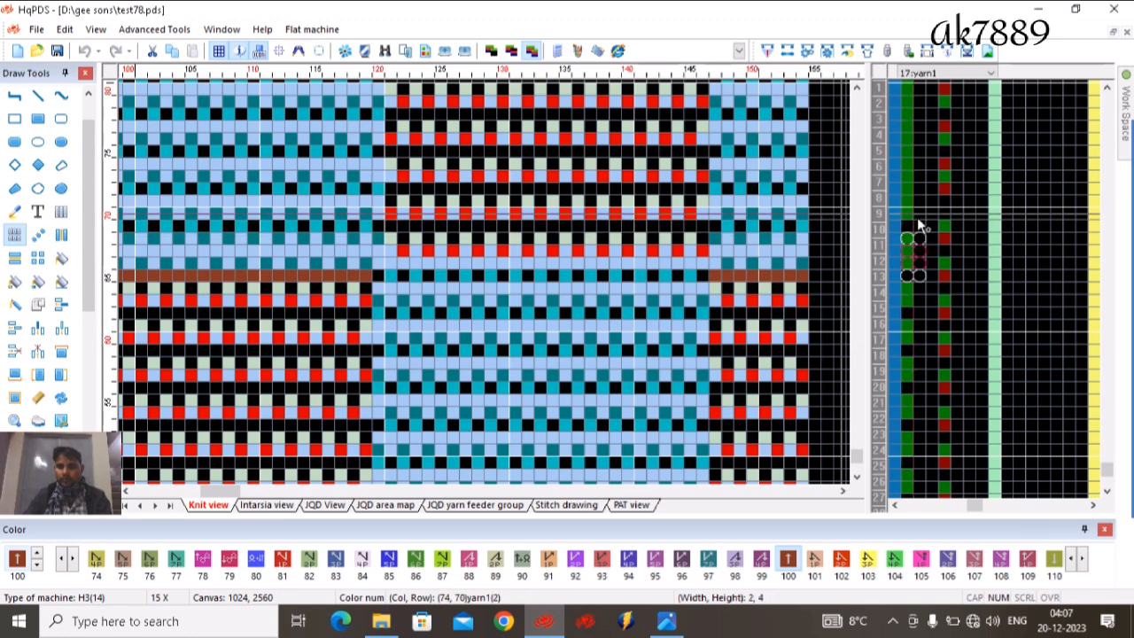
scroll(486, 288, "up", 5)
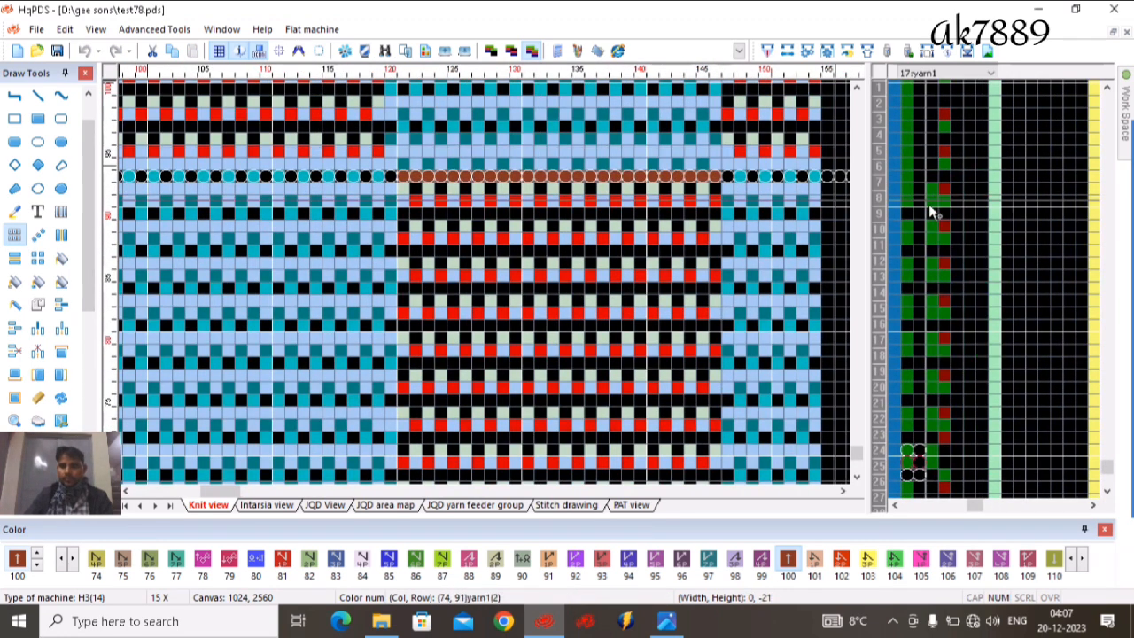
left_click(905, 181)
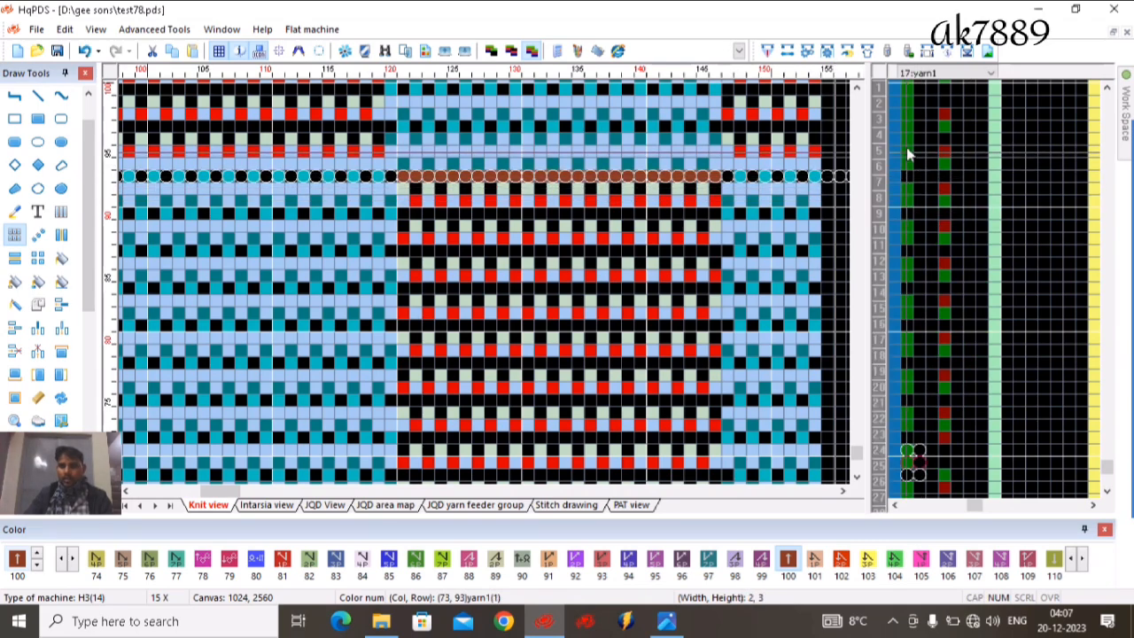
Select the 2 by 56 yarn 1 feeder block beside the lower squares and repeat it upward to row 167
scroll(327, 150, "down", 2)
scroll(484, 287, "down", 3)
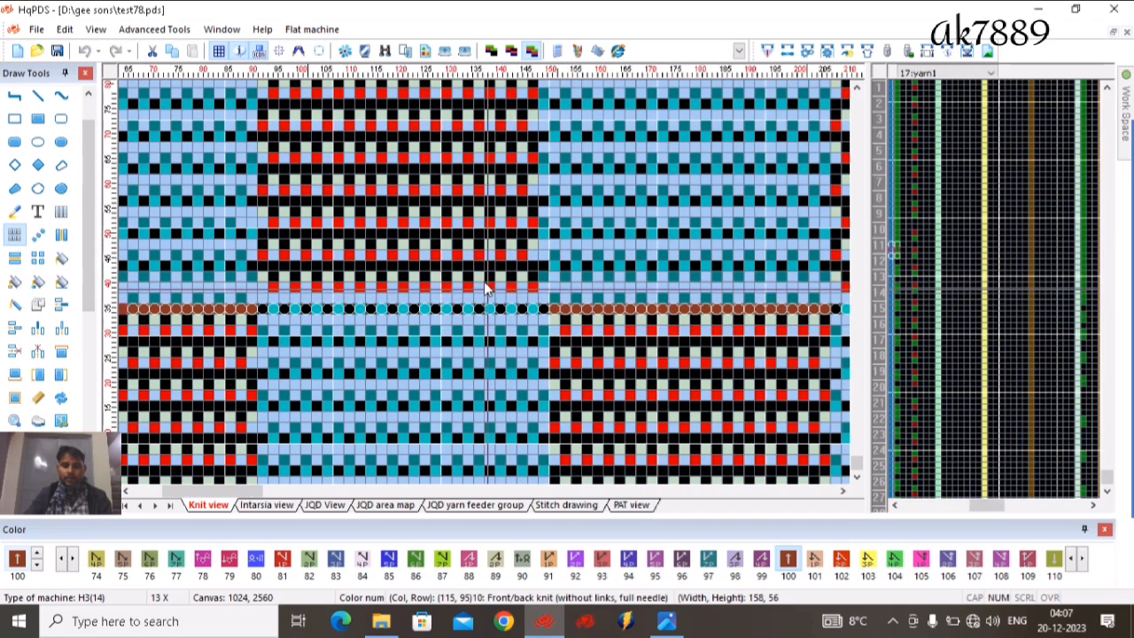
scroll(535, 408, "up", 4)
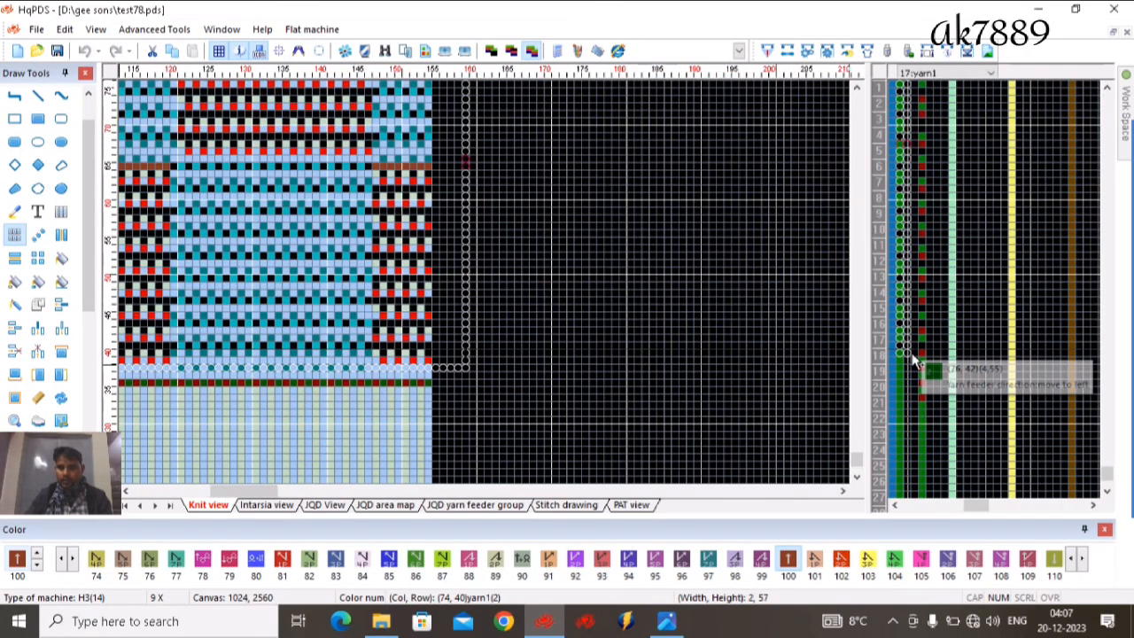
left_click(912, 346)
scroll(484, 283, "down", 4)
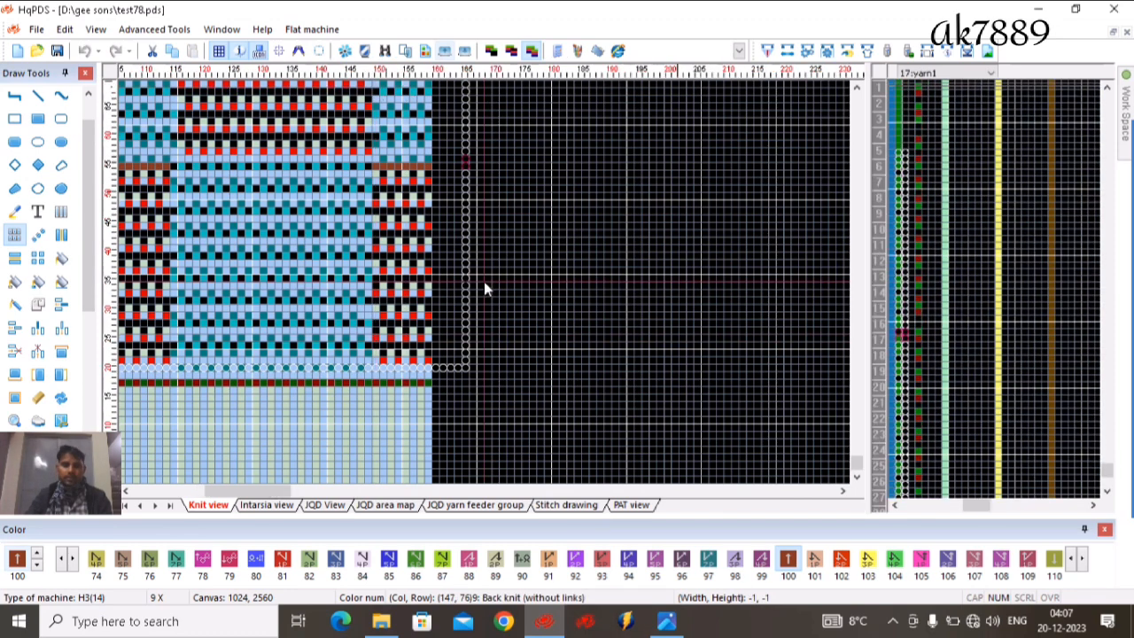
scroll(484, 281, "down", 3)
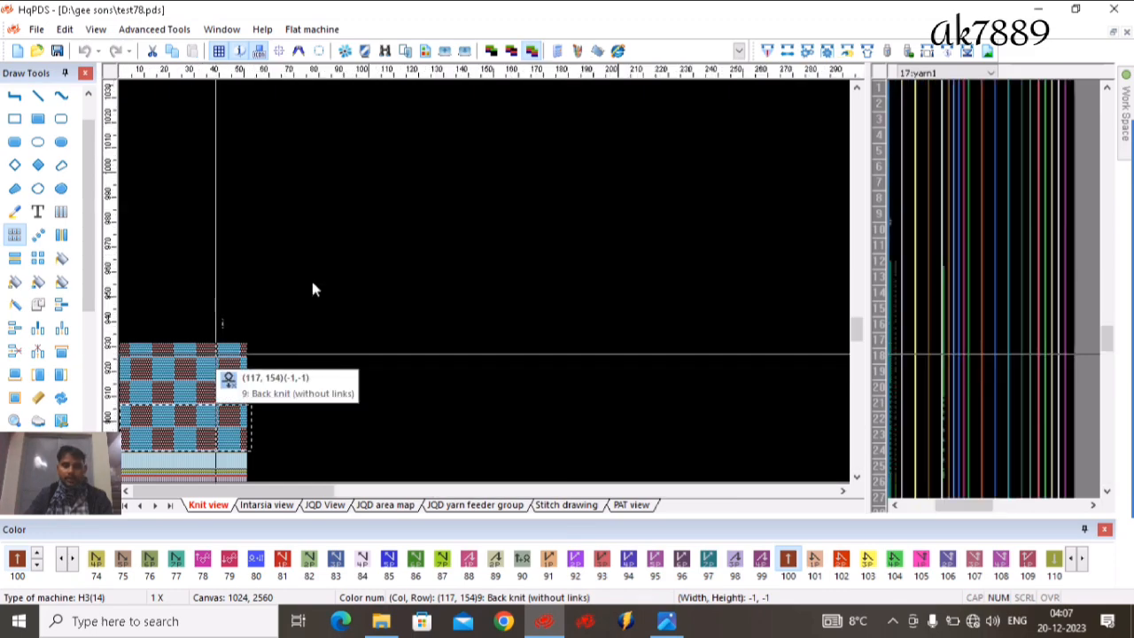
scroll(381, 286, "up", 3)
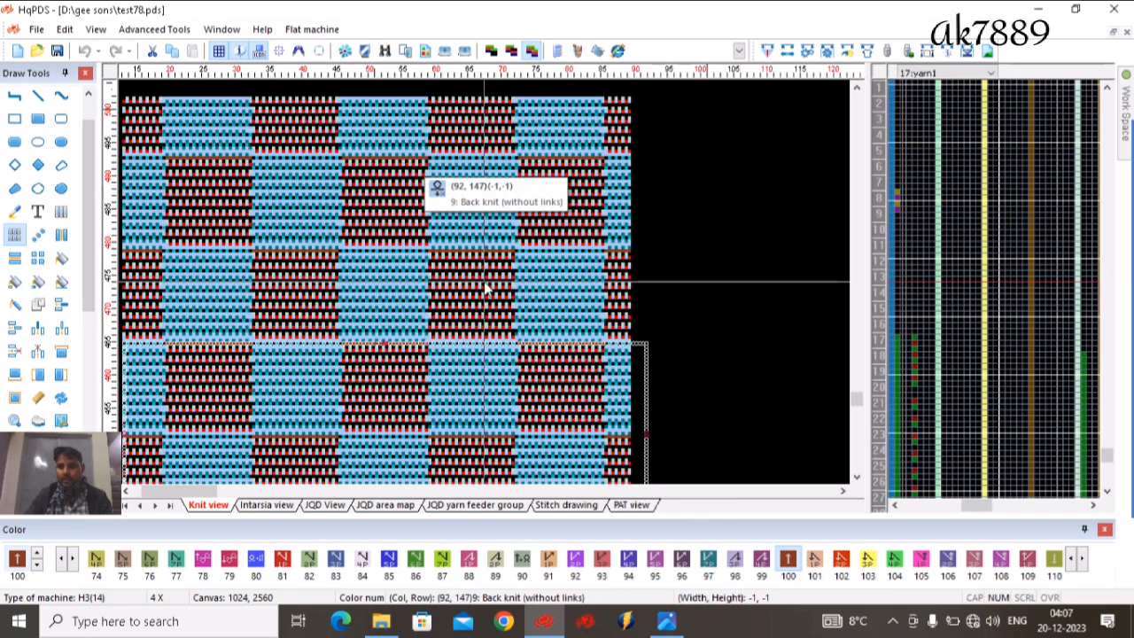
scroll(486, 286, "up", 3)
left_click(909, 381)
scroll(898, 388, "up", 1)
scroll(892, 292, "up", 1)
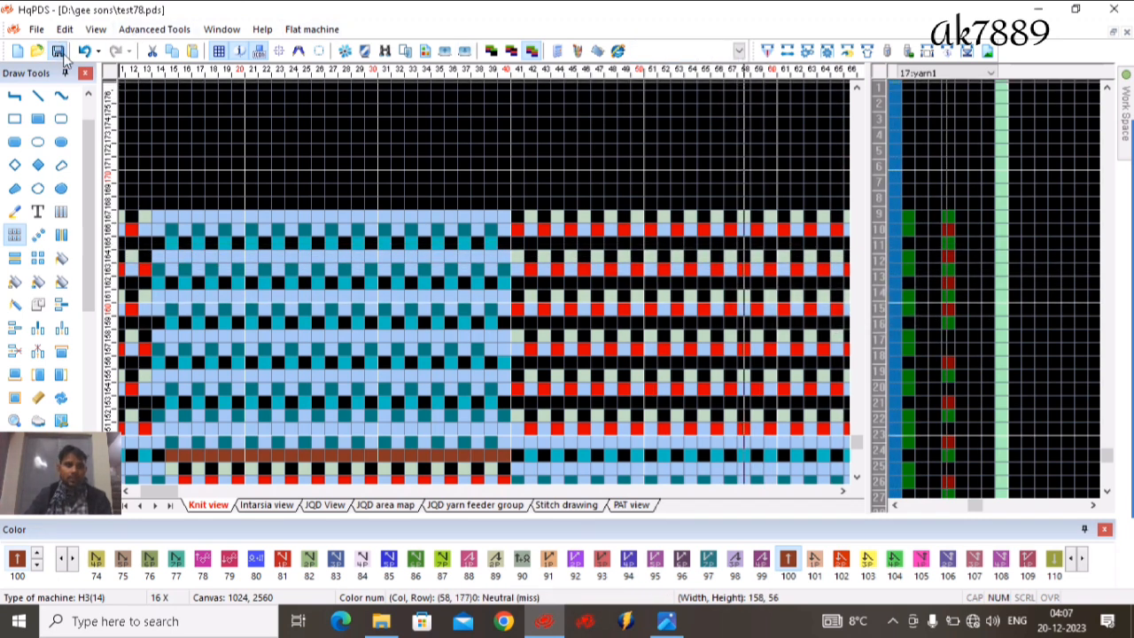
Open the density section and repeat the 8 by 2 block at rows 165 to 166 downward over the checkerboard to about row 39
left_click(878, 181)
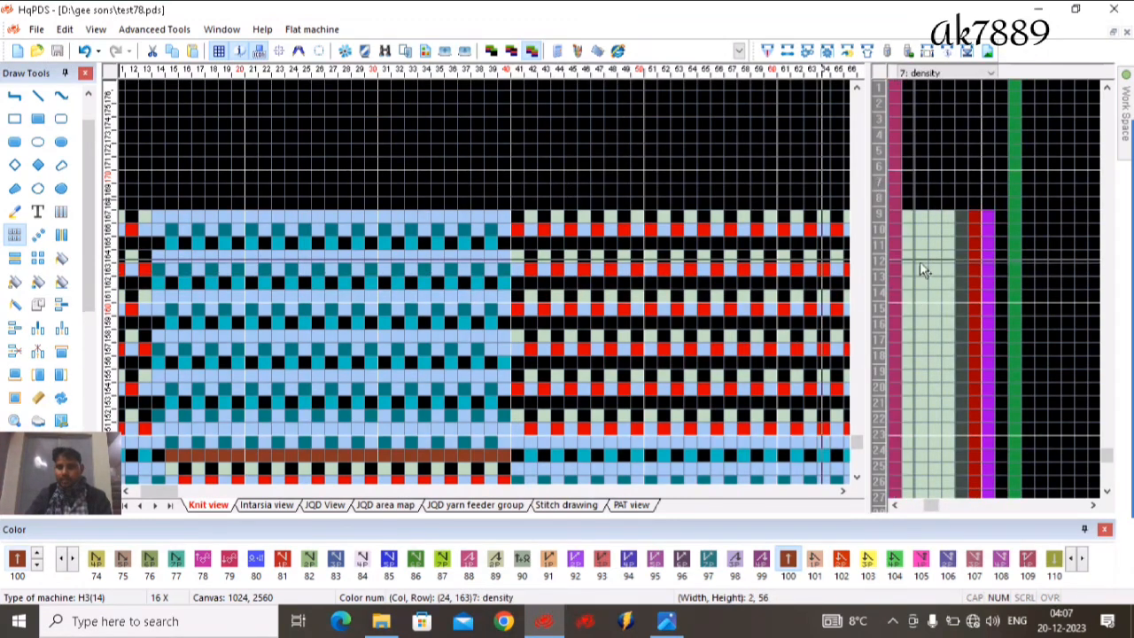
mouse_move(911, 232)
left_mouse_down()
mouse_move(944, 248)
mouse_move(1003, 246)
left_mouse_up()
right_click(948, 231)
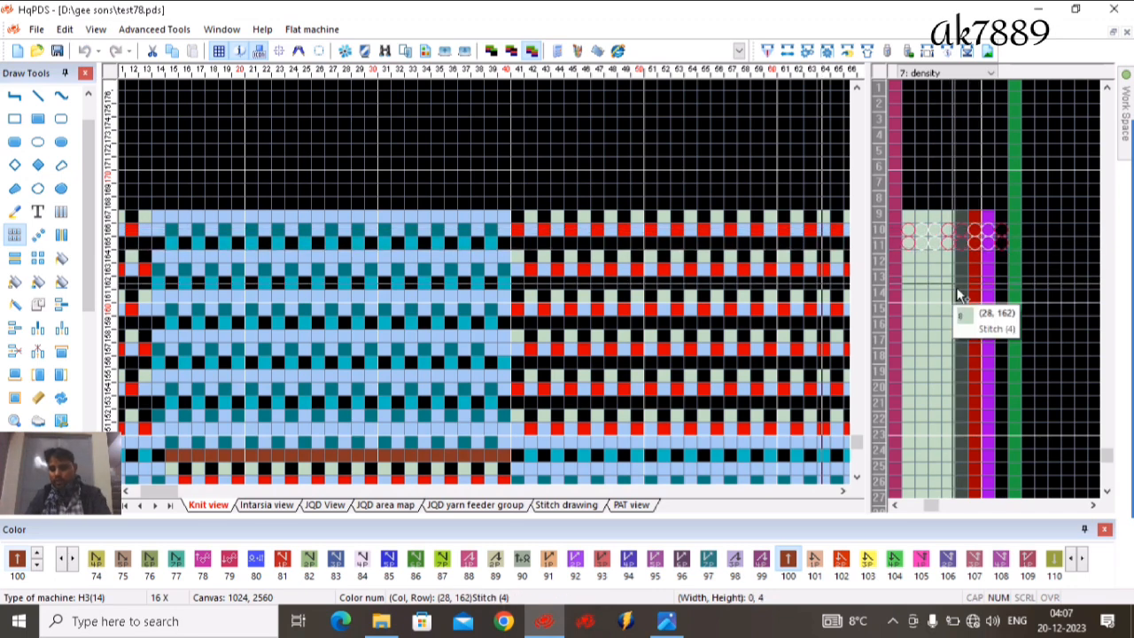
scroll(956, 295, "down", 20)
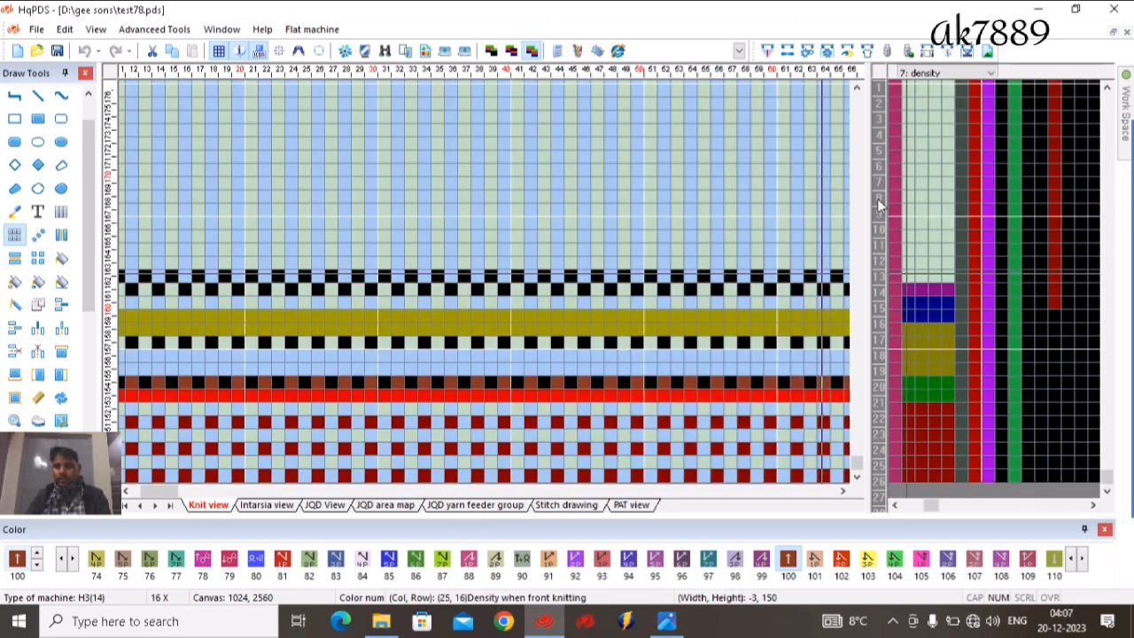
scroll(1007, 299, "up", 5)
scroll(983, 137, "up", 1)
scroll(983, 137, "up", 3)
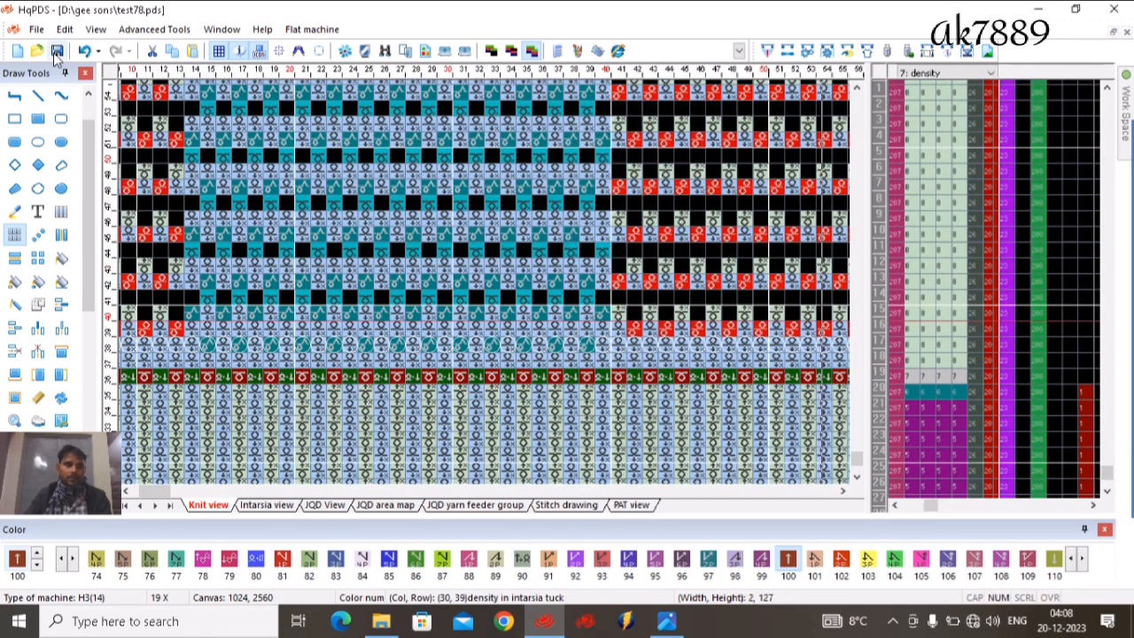
Copy the density stitch values to the other sections with Auto copying of stitch section
left_click(311, 30)
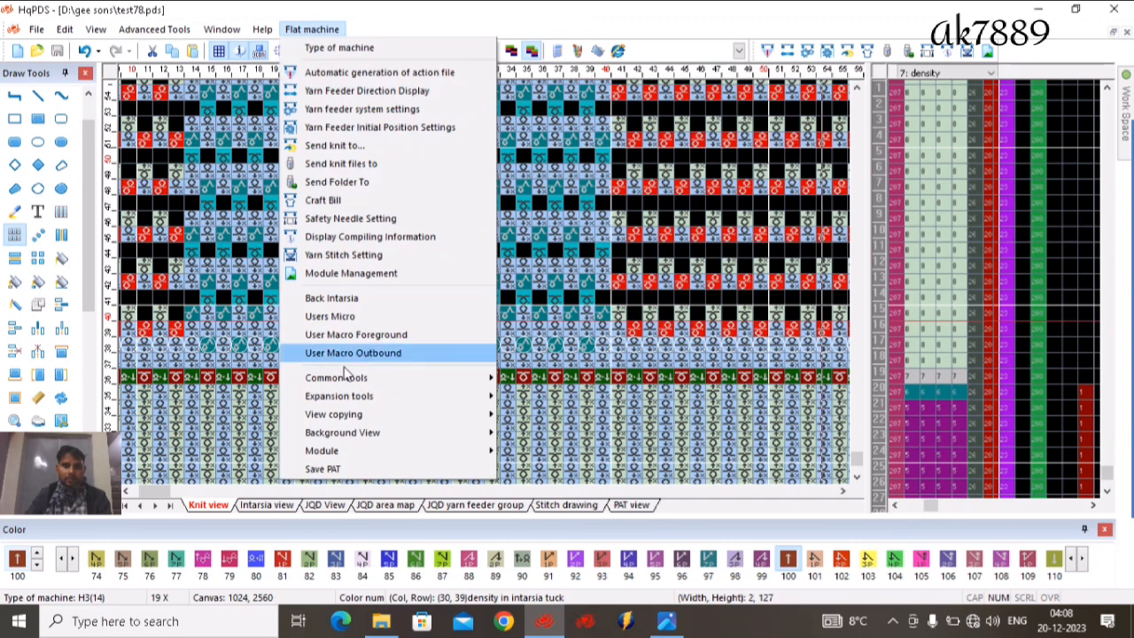
mouse_move(376, 380)
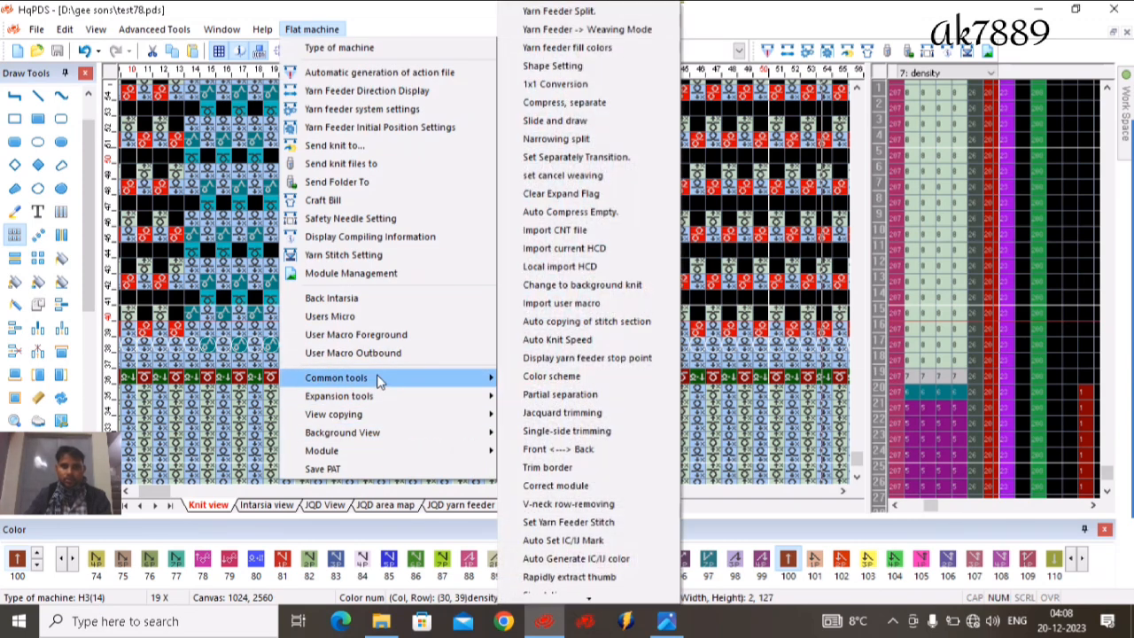
left_click(620, 330)
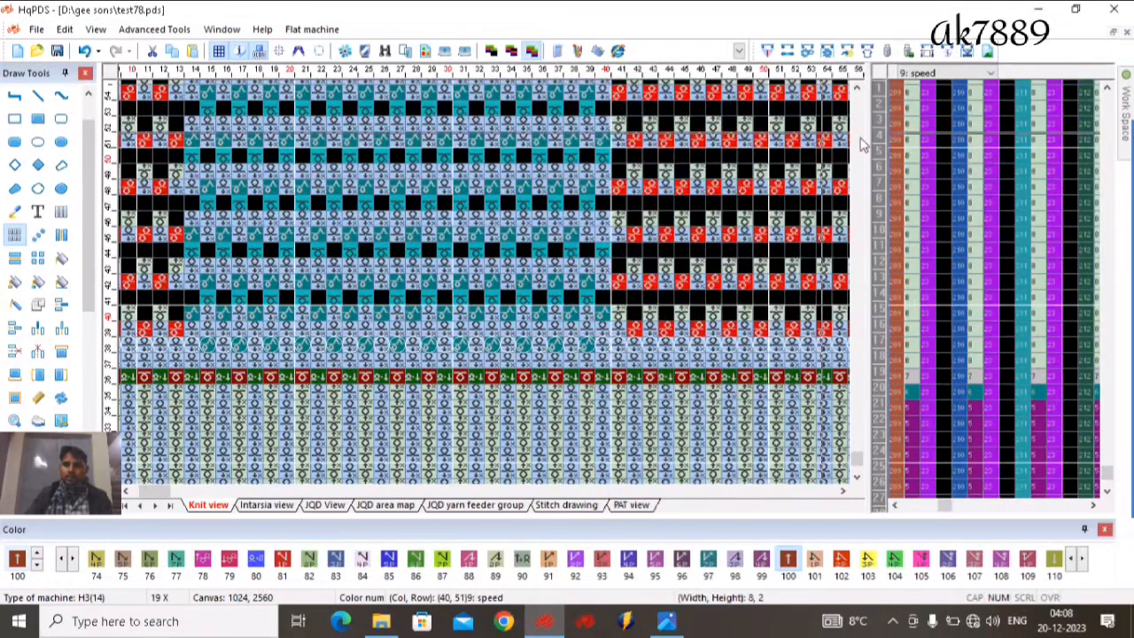
Generate the action file for the pattern and accept the yarn feeder warning and the hint
scroll(469, 235, "down", 2)
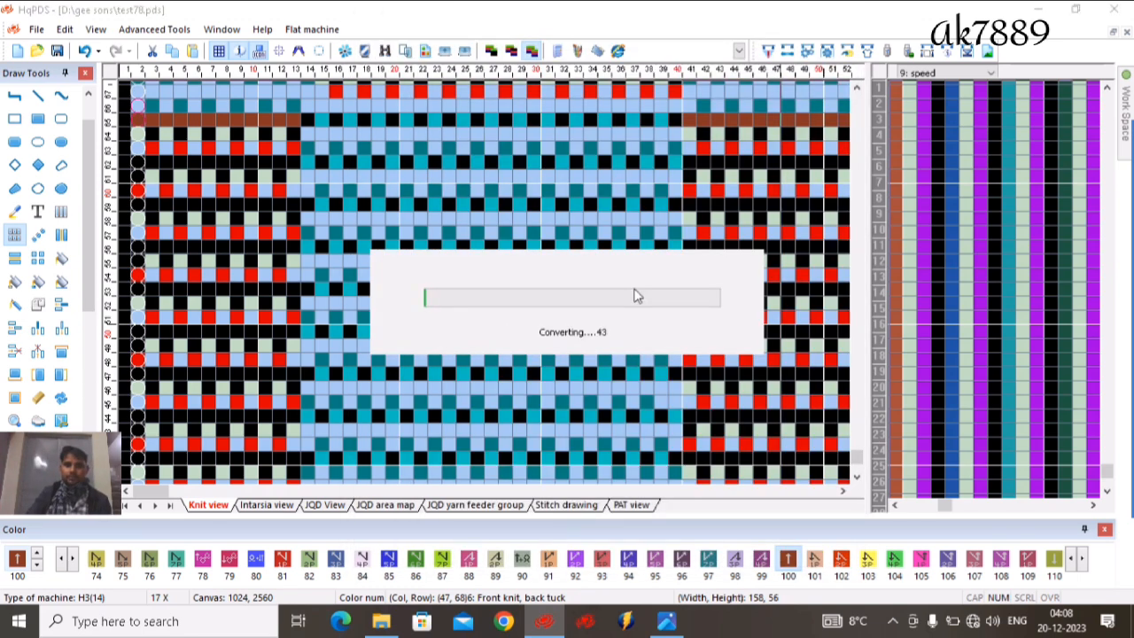
left_click(655, 344)
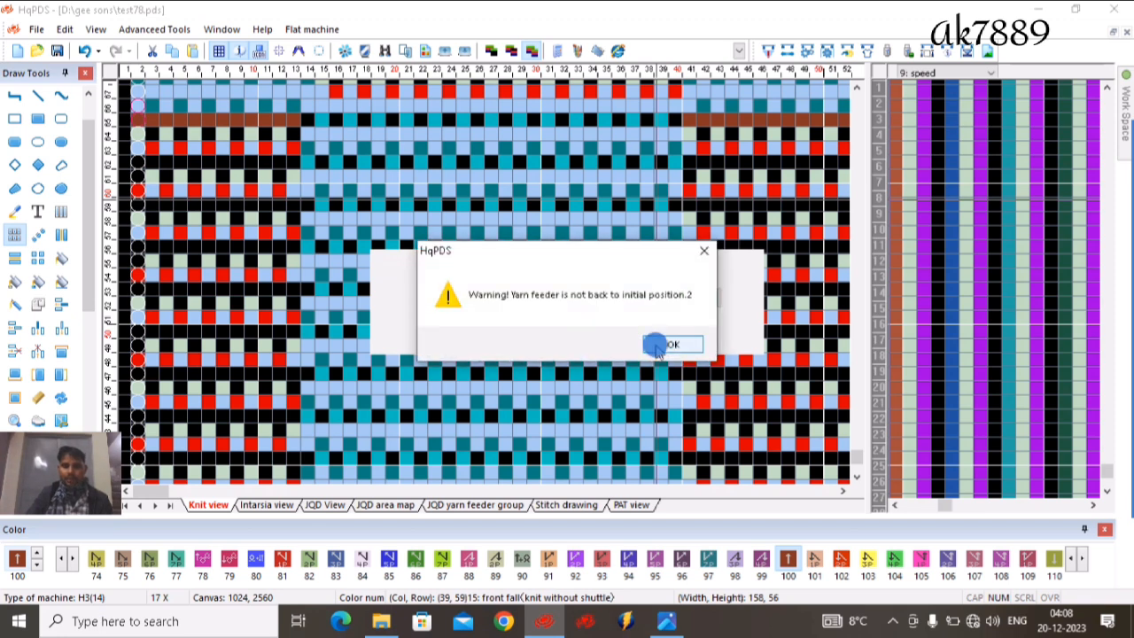
left_click(656, 350)
left_click(646, 387)
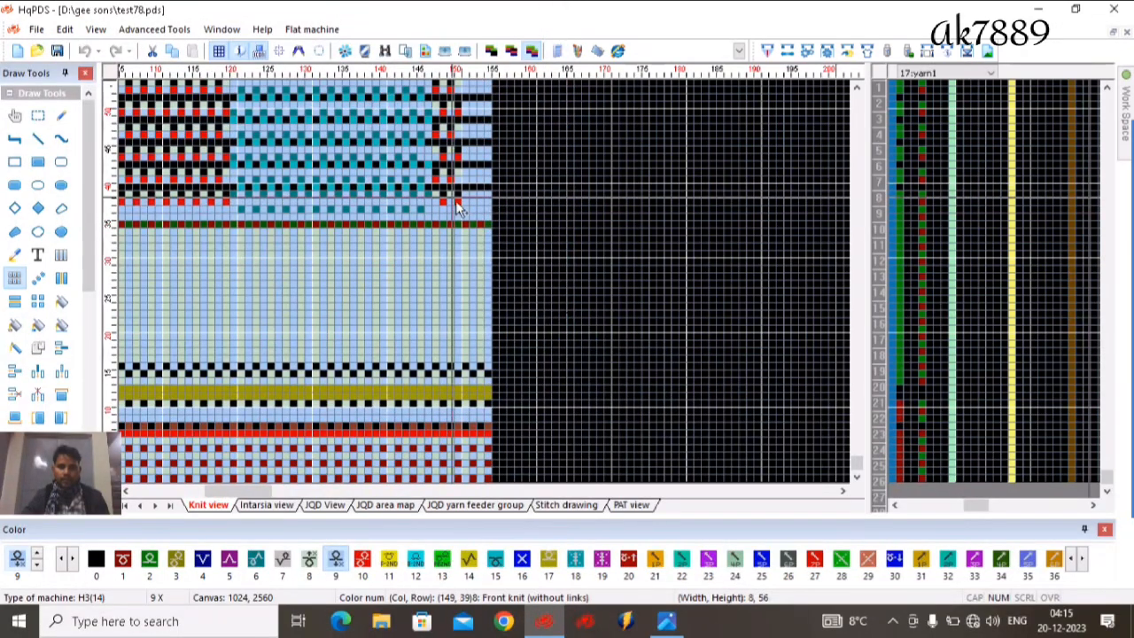
Select the 149 by 131 checkerboard block and repeat it leftward to column 2, filling edge columns 2 to 5 with the right edge's back knit stitches
scroll(487, 217, "down", 3)
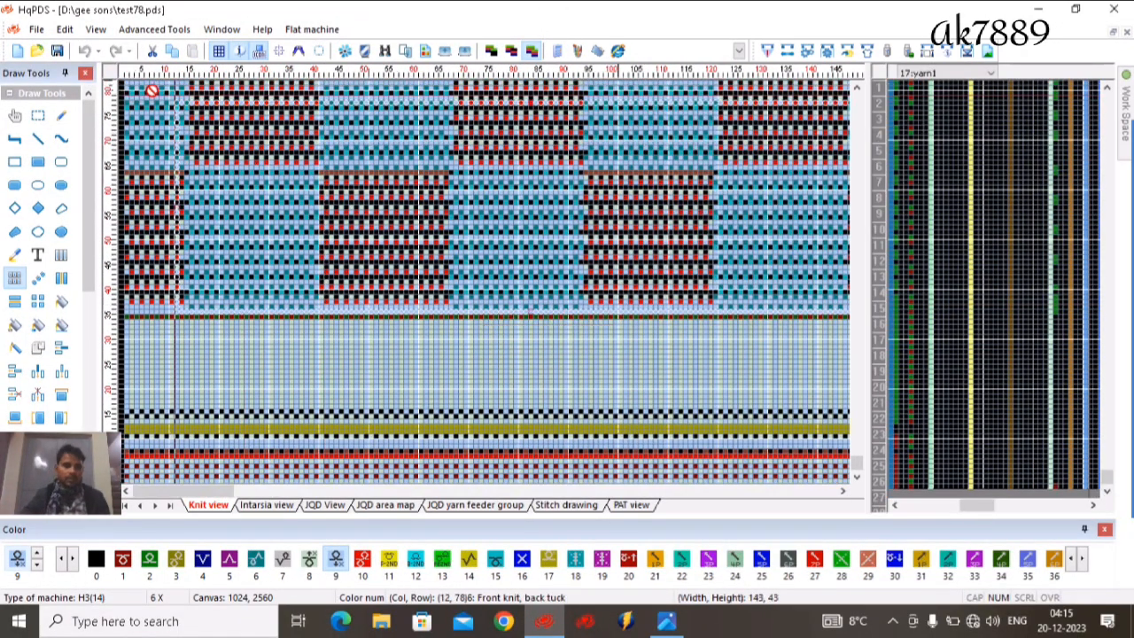
scroll(177, 122, "down", 2)
scroll(162, 292, "up", 3)
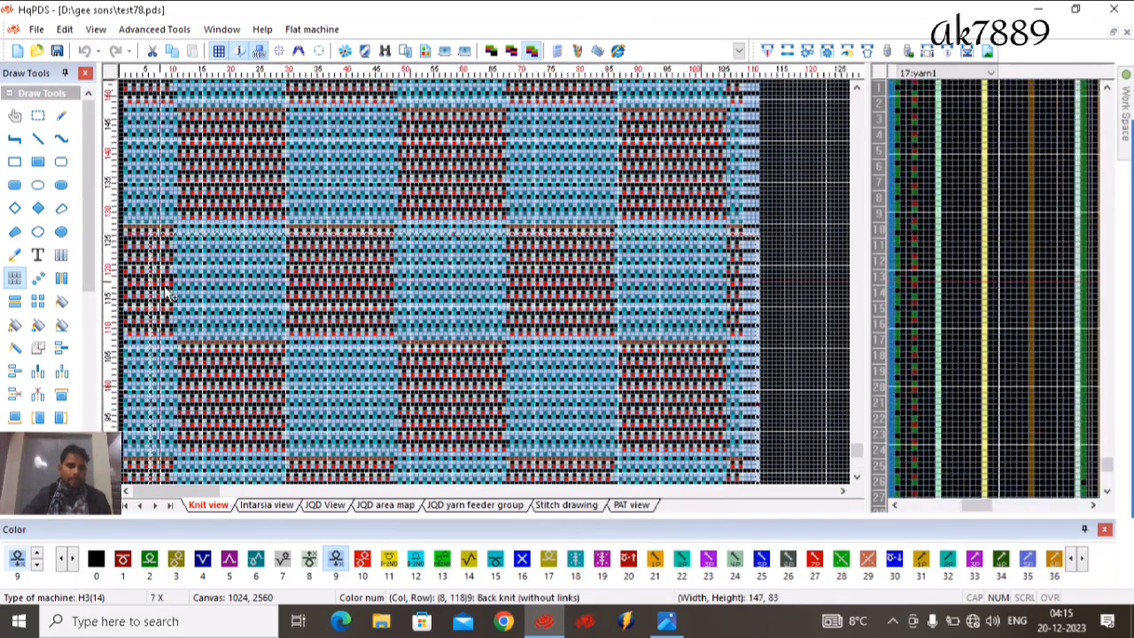
scroll(162, 292, "up", 5)
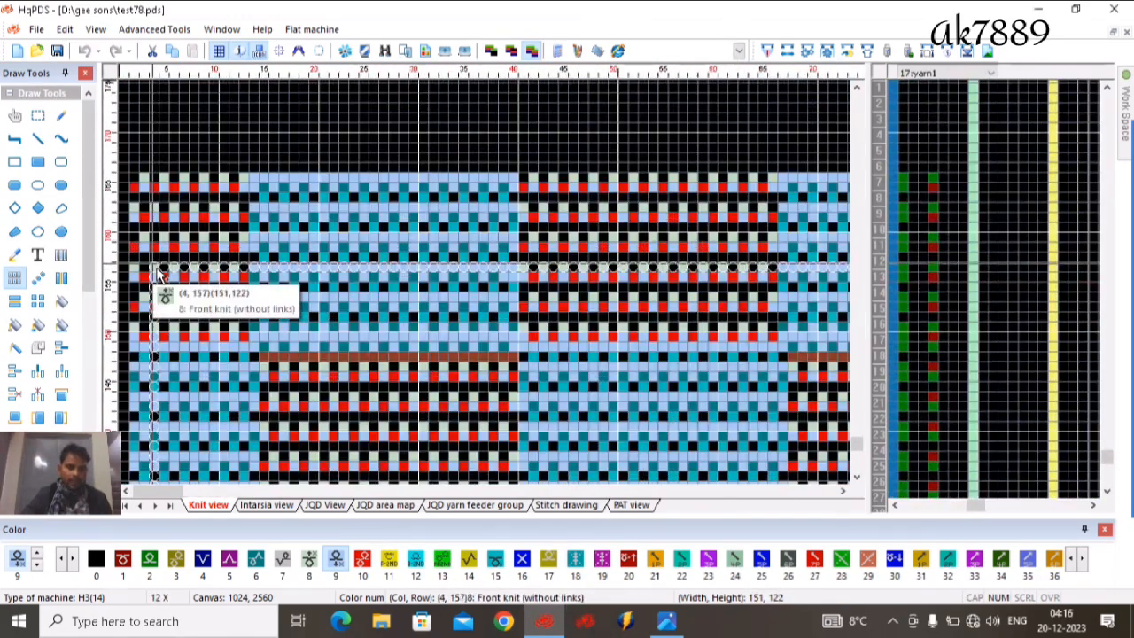
left_click_drag(160, 275, 138, 193)
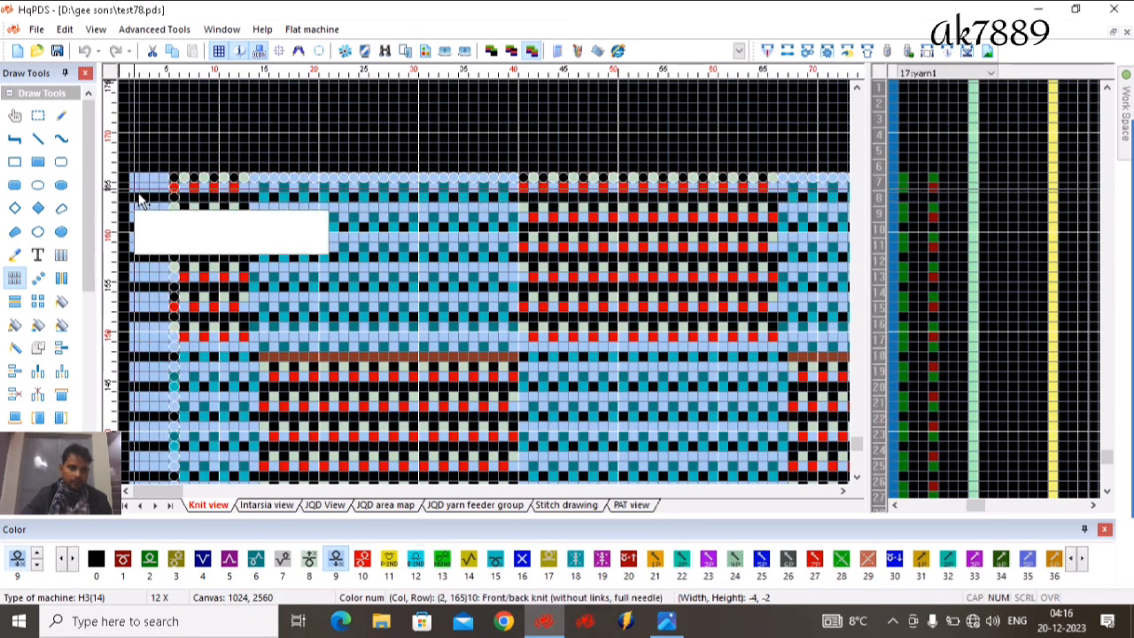
scroll(181, 275, "down", 5)
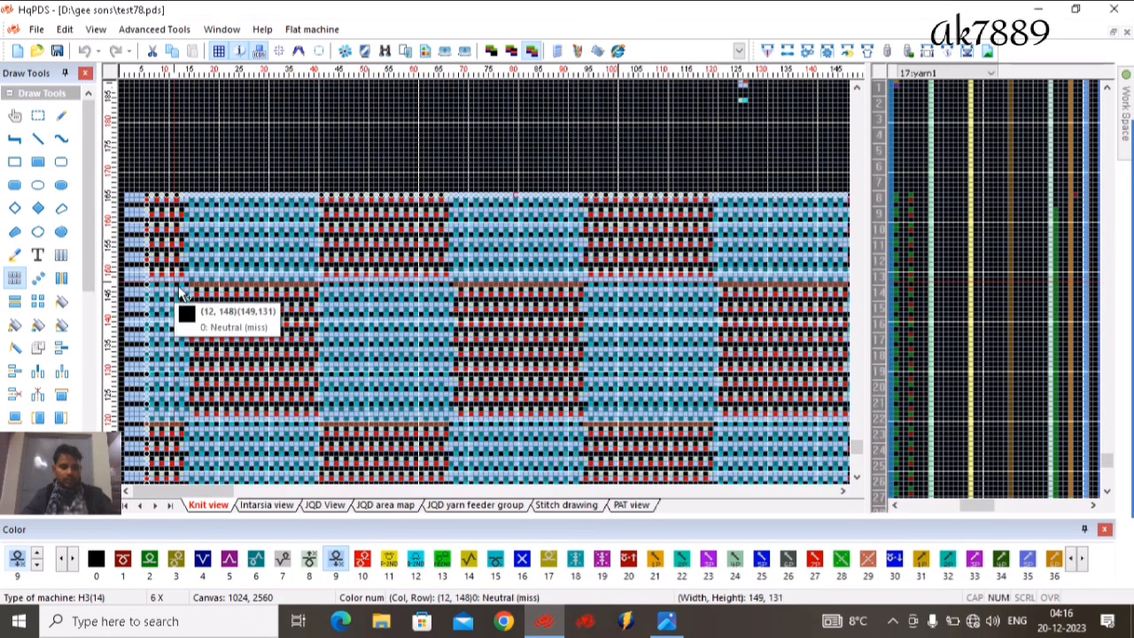
Regenerate the action file, accept its dialogs, and check the fabric's left edge around row 35
left_click(764, 57)
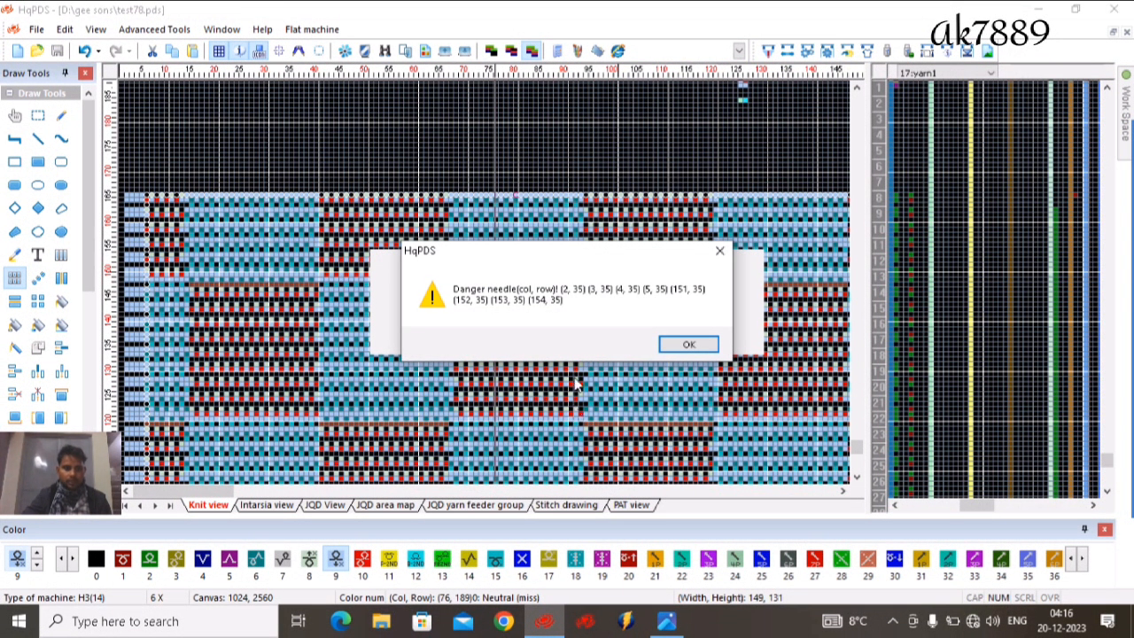
left_click(688, 347)
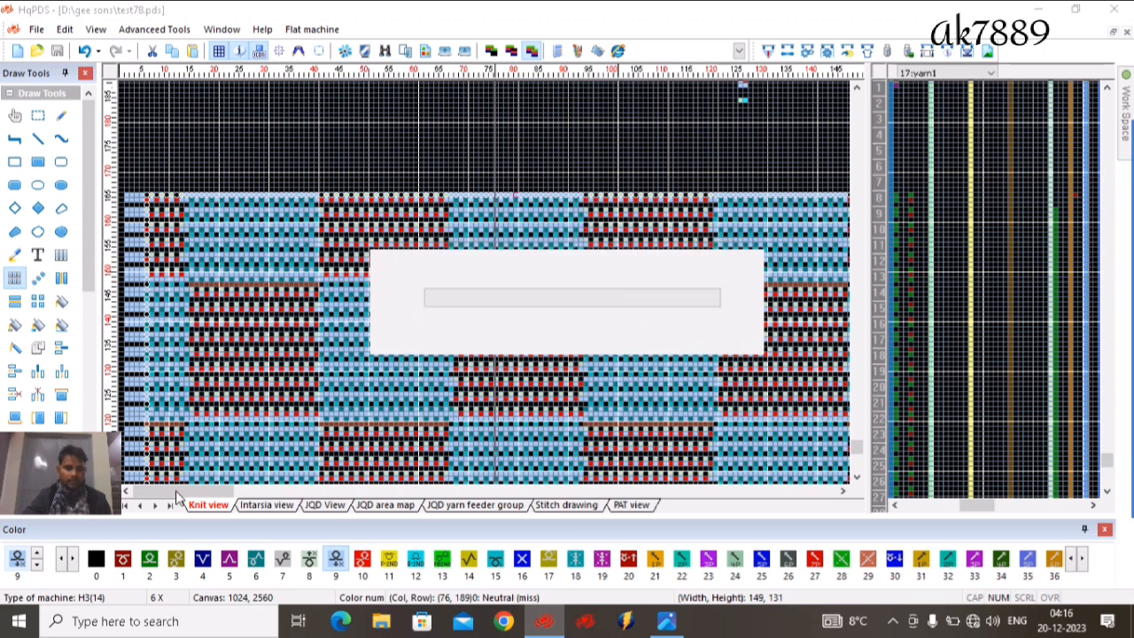
left_click(641, 391)
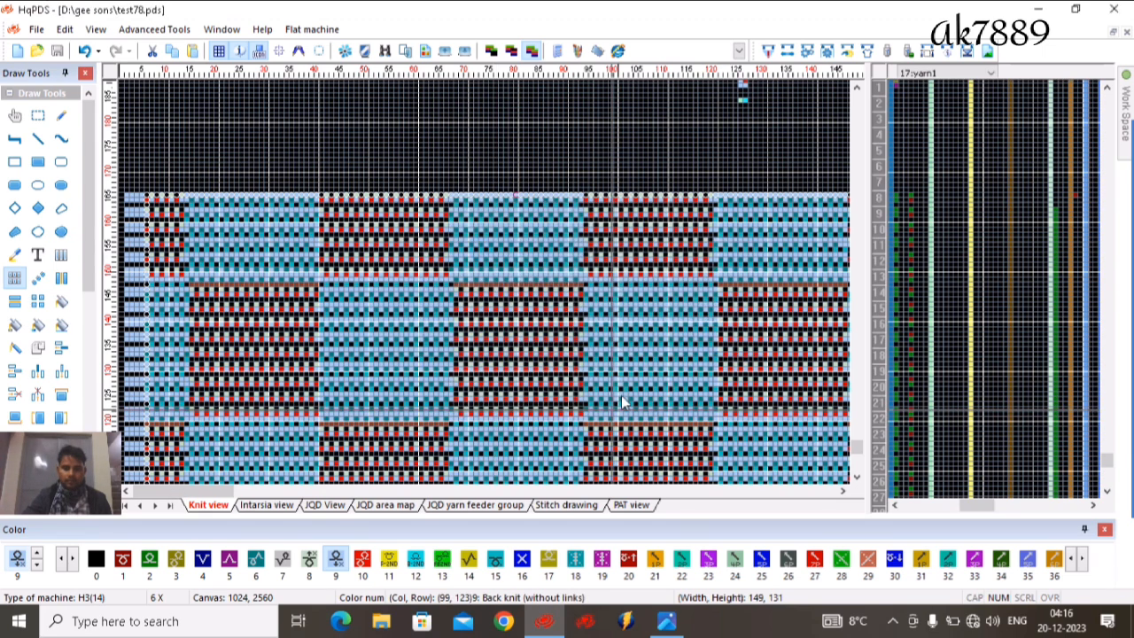
scroll(195, 453, "down", 4)
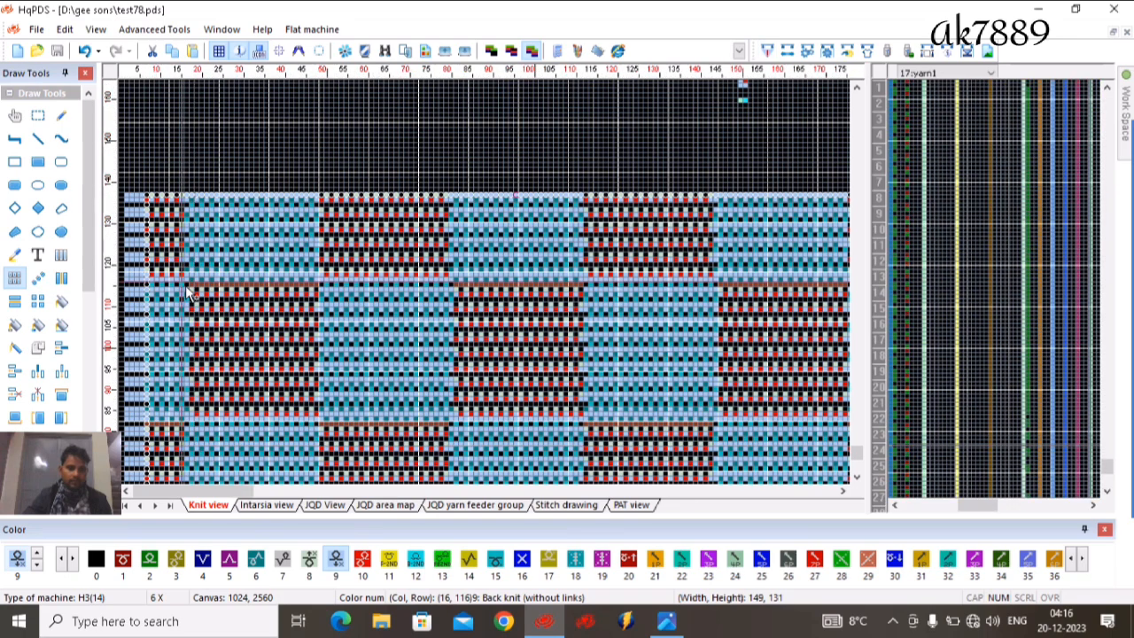
scroll(156, 300, "up", 3)
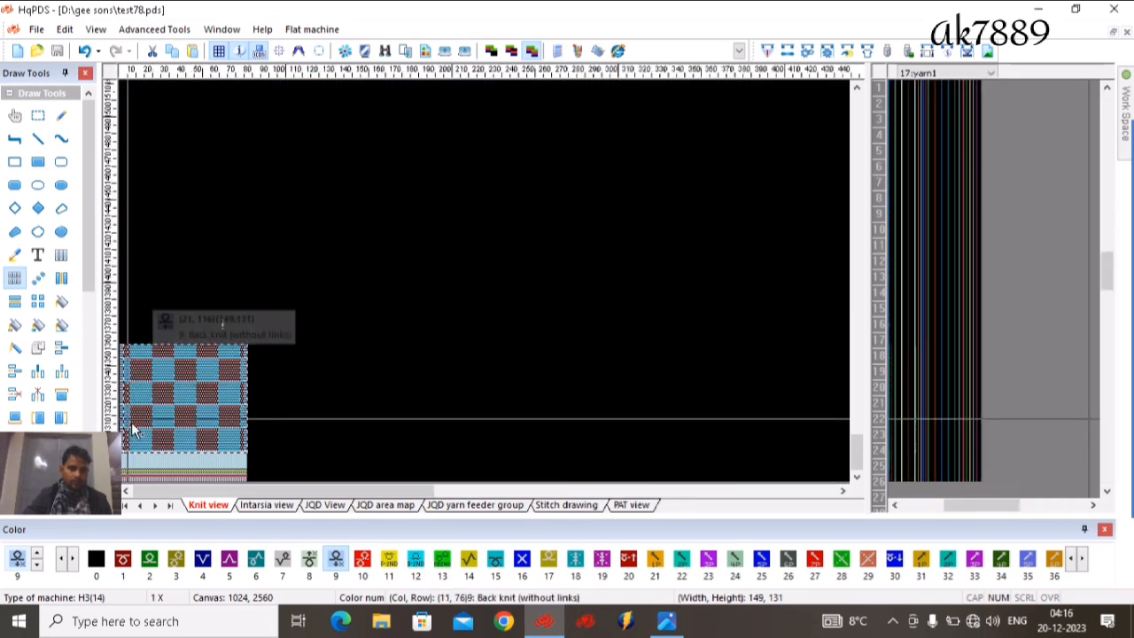
scroll(156, 296, "up", 3)
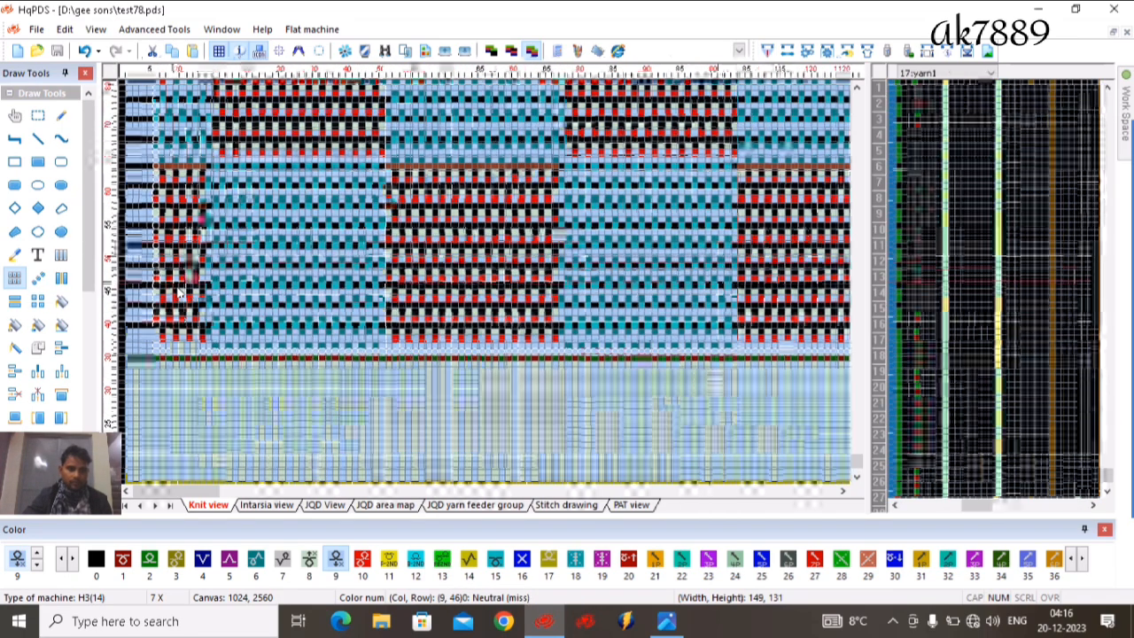
scroll(193, 295, "up", 2)
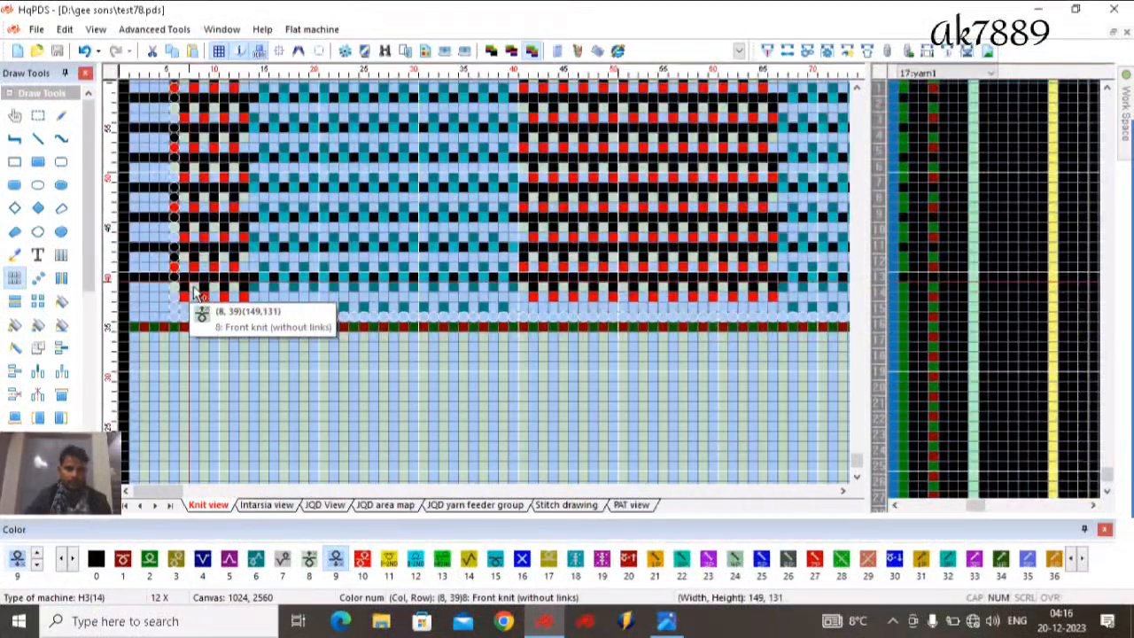
mouse_move(1118, 217)
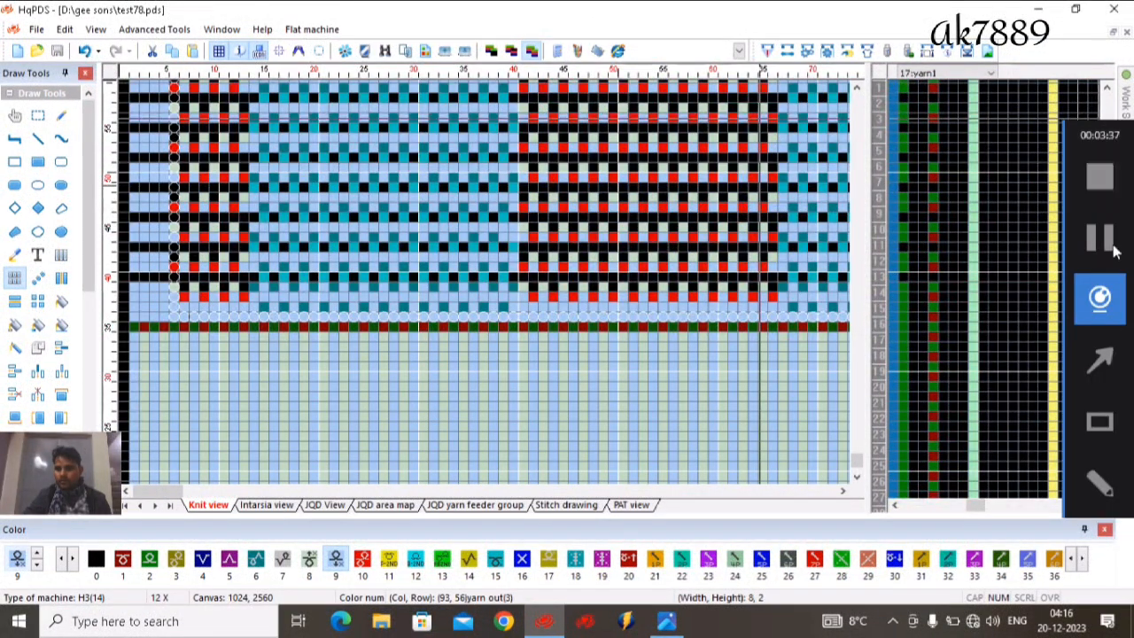
left_click(1113, 241)
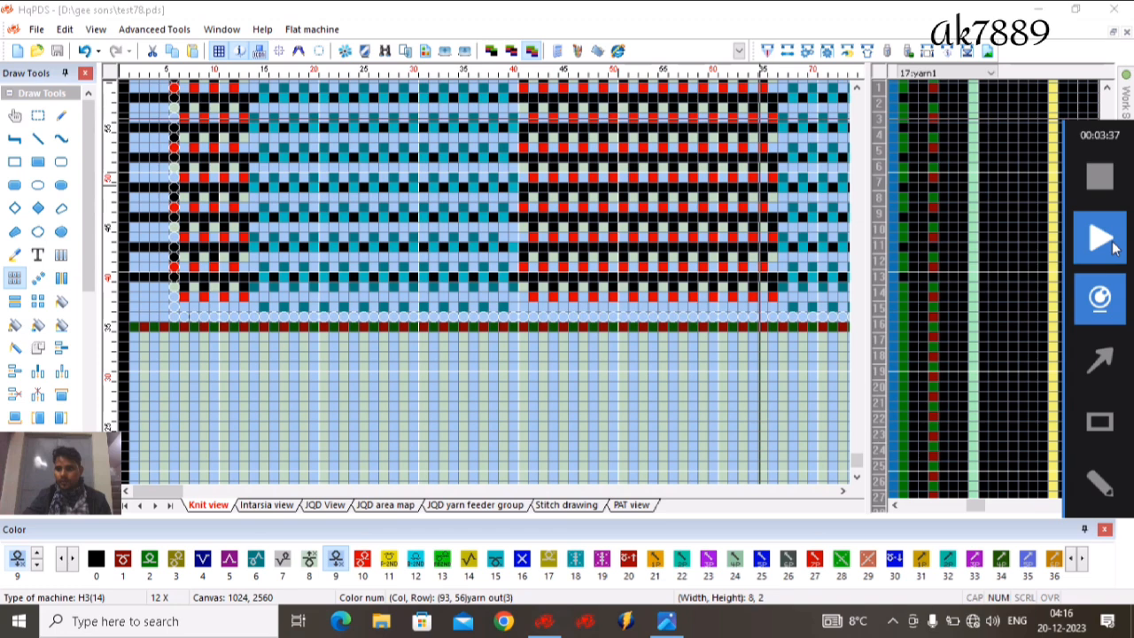
left_click(1112, 241)
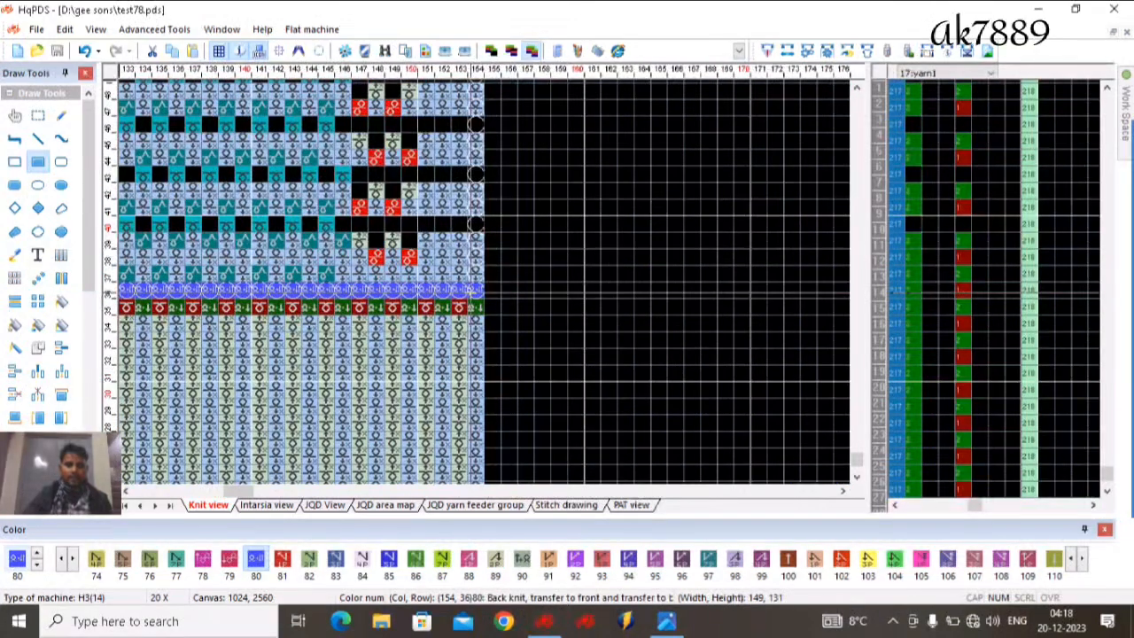
Fill row 36, just above the transition row, with color 80 from column 154 across the fabric
left_click_drag(470, 292, 142, 300)
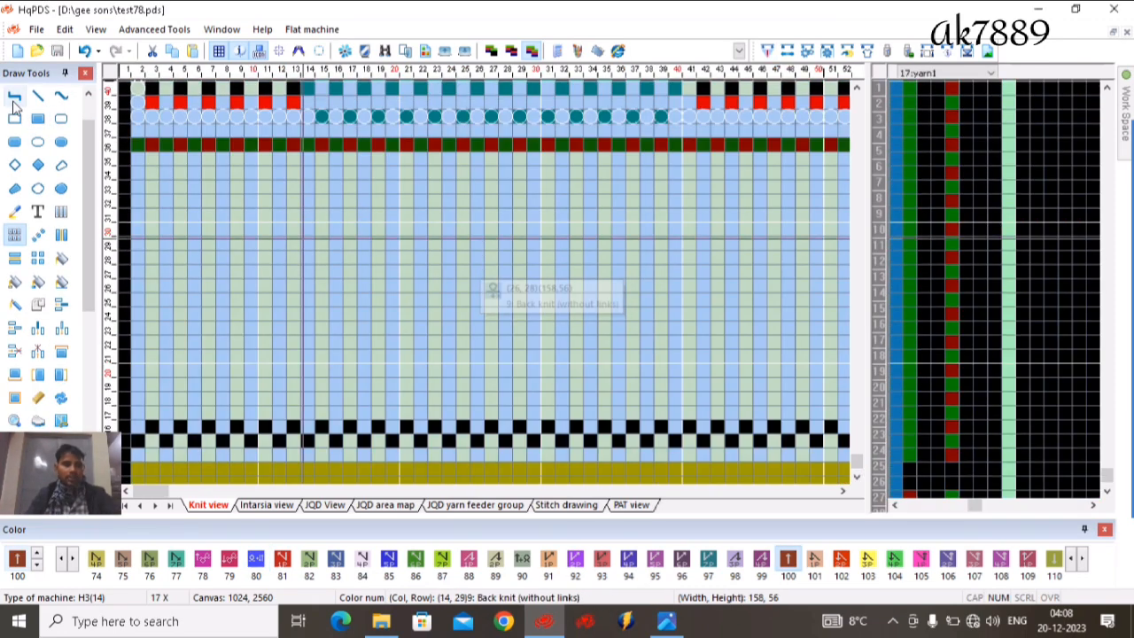
Delete one rib row at about row 24 and generate the action file from the shortened pattern
left_click(11, 354)
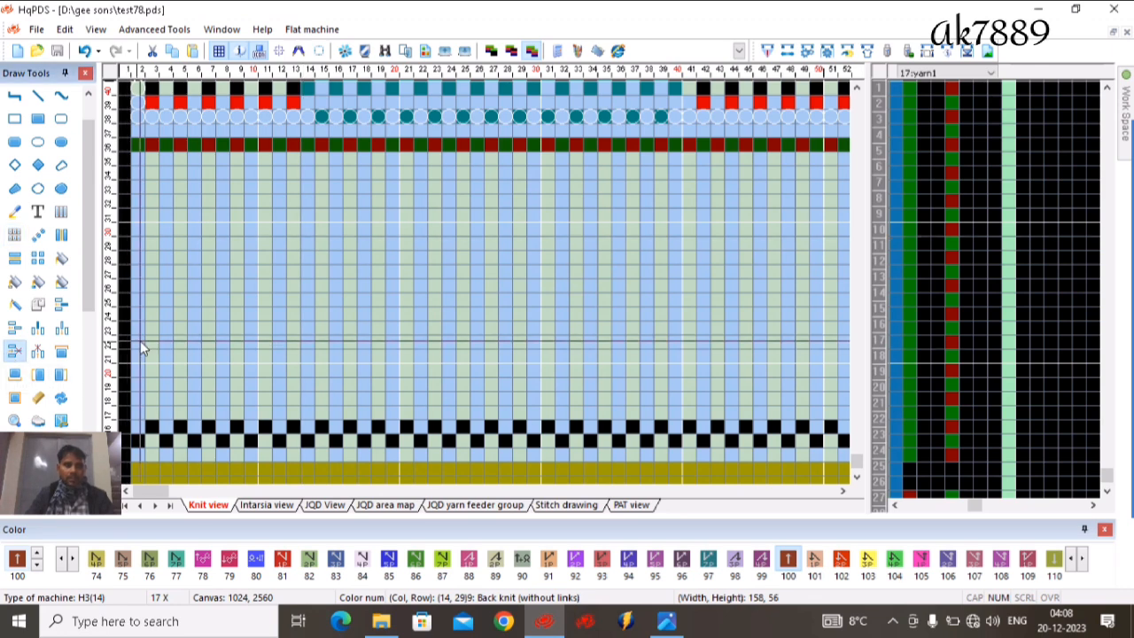
left_click(268, 309)
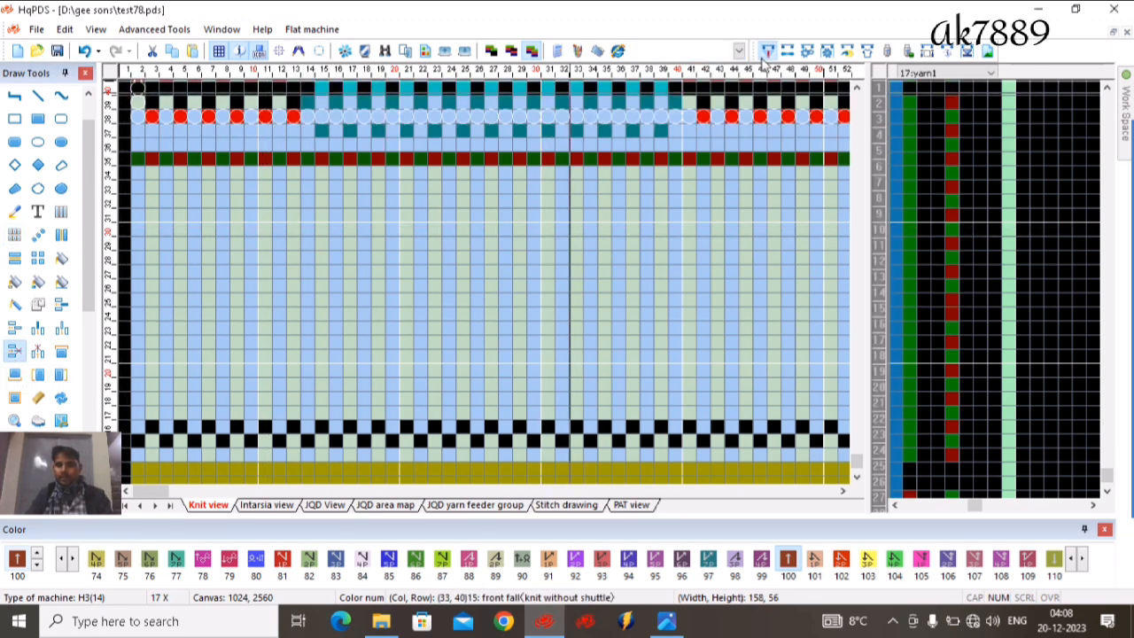
left_click(768, 53)
key("Return")
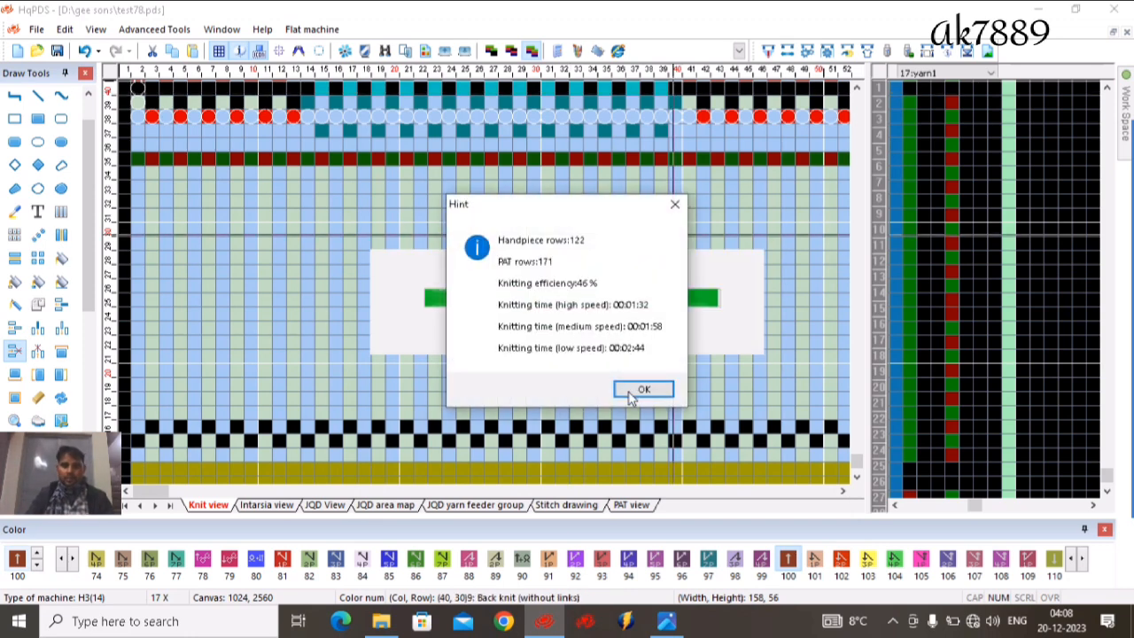
Accept the compile summary and generate a 3D knitting simulation with the front image exported and yarn feeder 2 coloured yellow (ffff00)
left_click(643, 390)
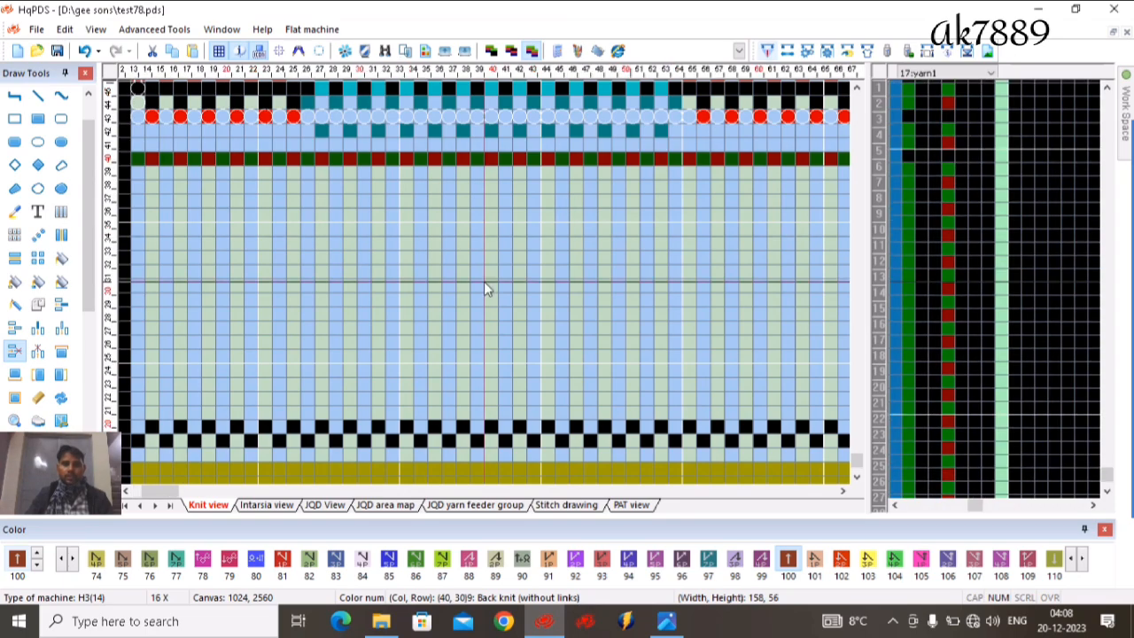
scroll(484, 281, "down", 4)
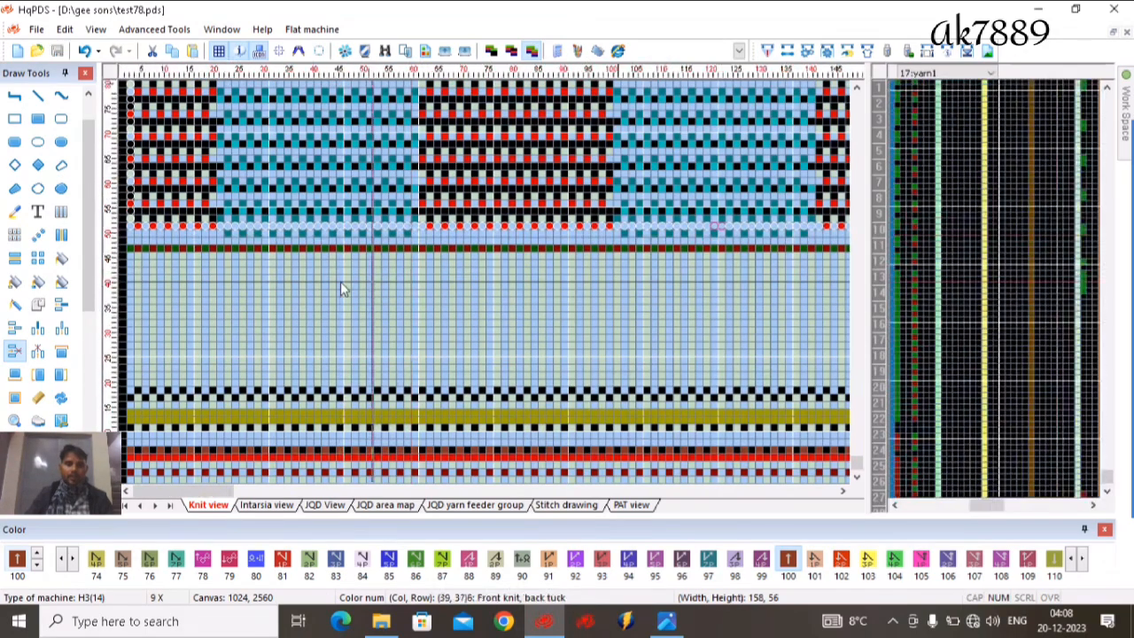
scroll(340, 281, "down", 5)
scroll(193, 429, "down", 3)
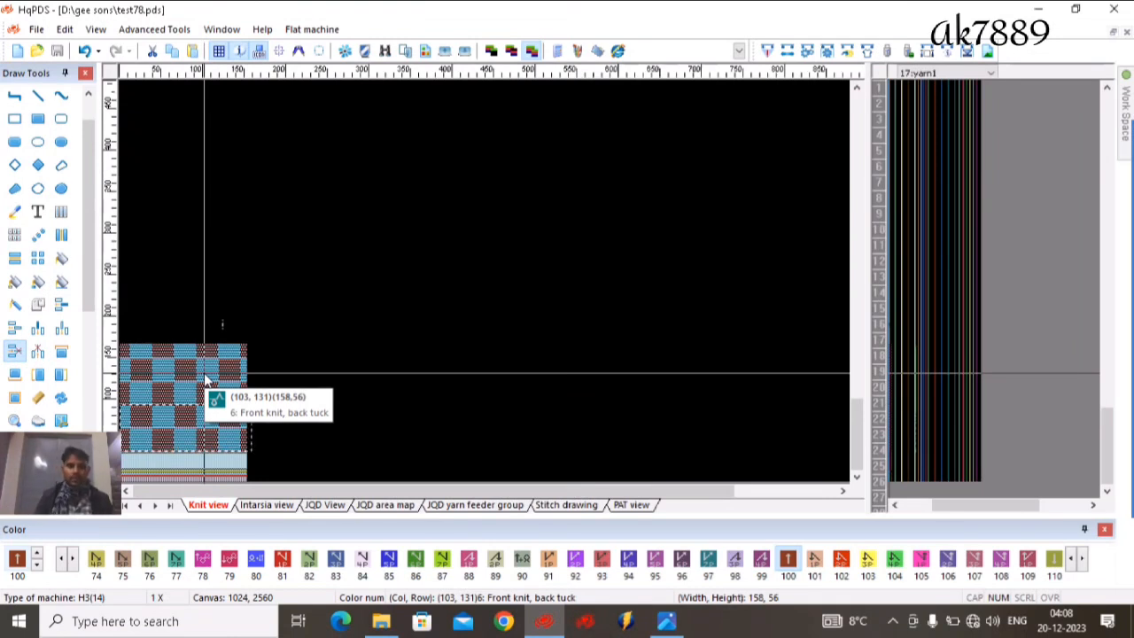
scroll(26, 392, "down", 1)
scroll(27, 393, "down", 10)
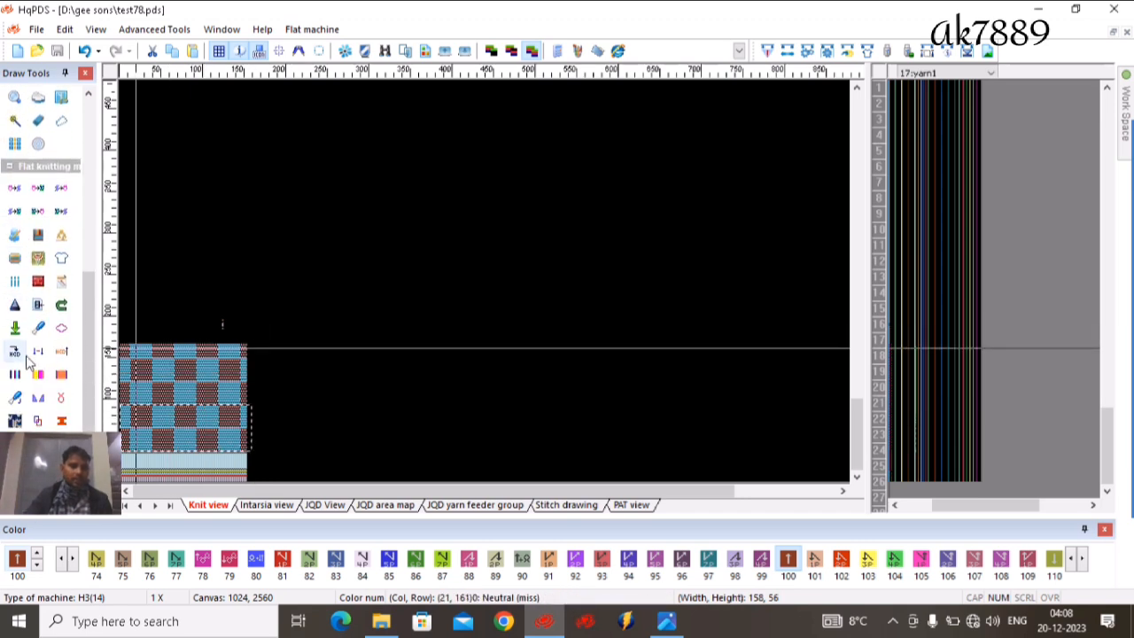
left_click(15, 346)
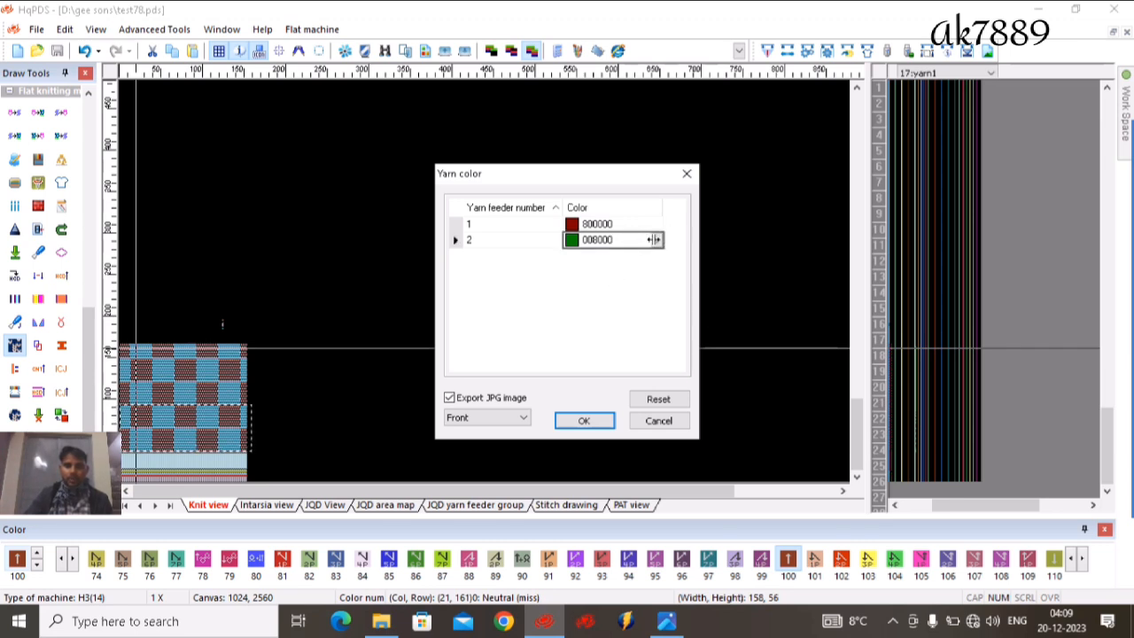
left_click(654, 239)
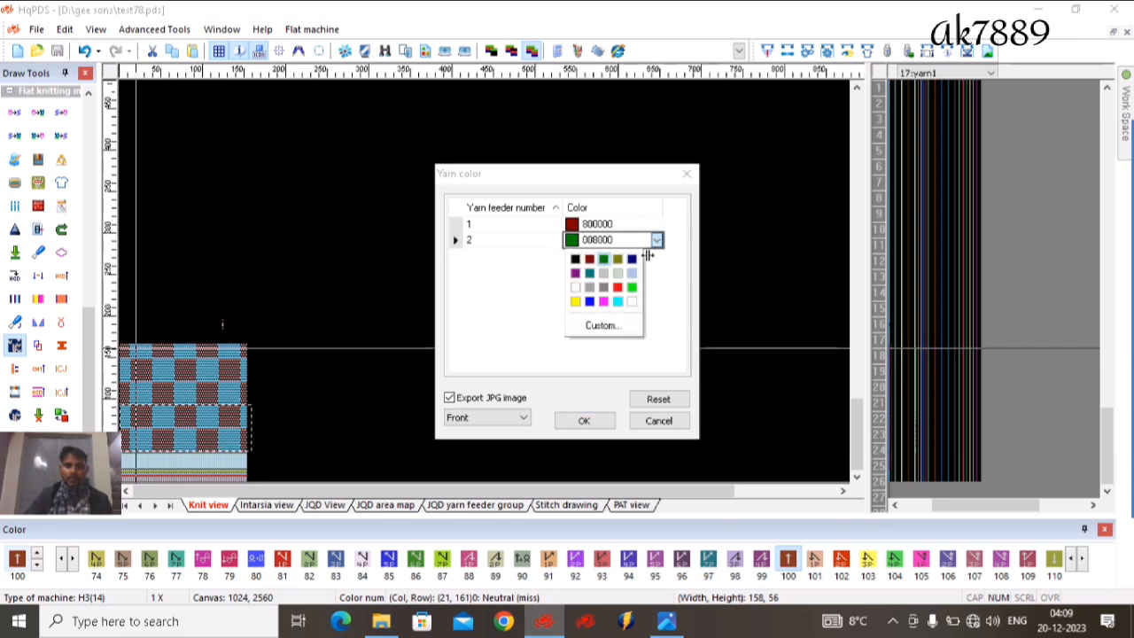
left_click(575, 301)
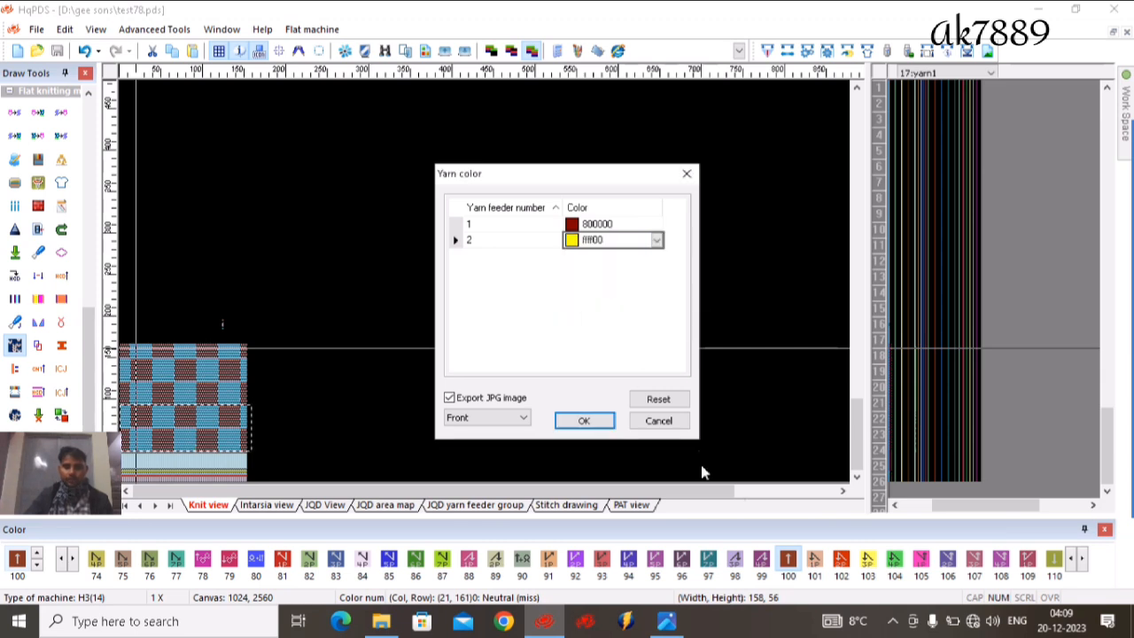
left_click(588, 420)
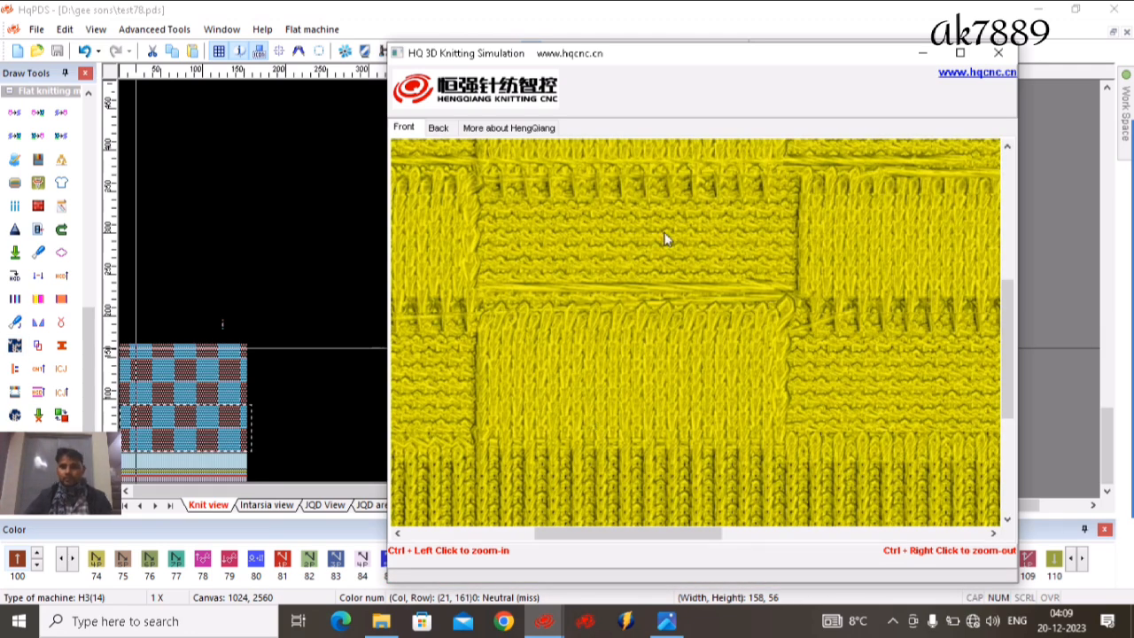
Examine the simulated fabric's front, including the rib-to-checkerboard transition at overview and close range, and close the simulation
scroll(654, 266, "down", 5)
scroll(643, 310, "up", 10)
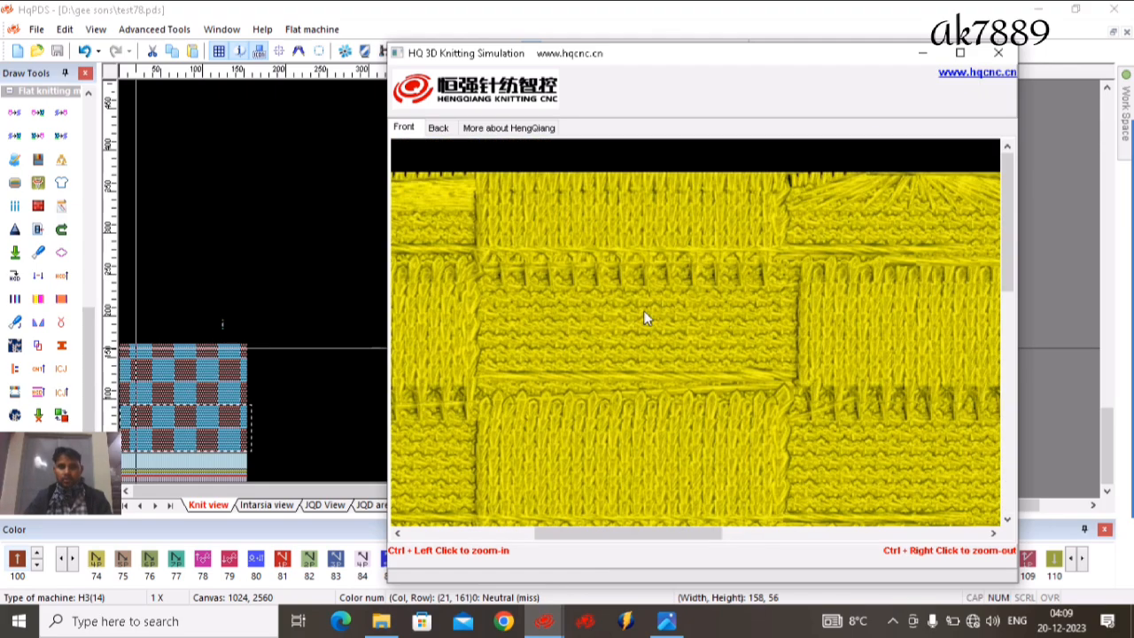
right_click(592, 400, "ctrl")
right_click(592, 400, "ctrl")
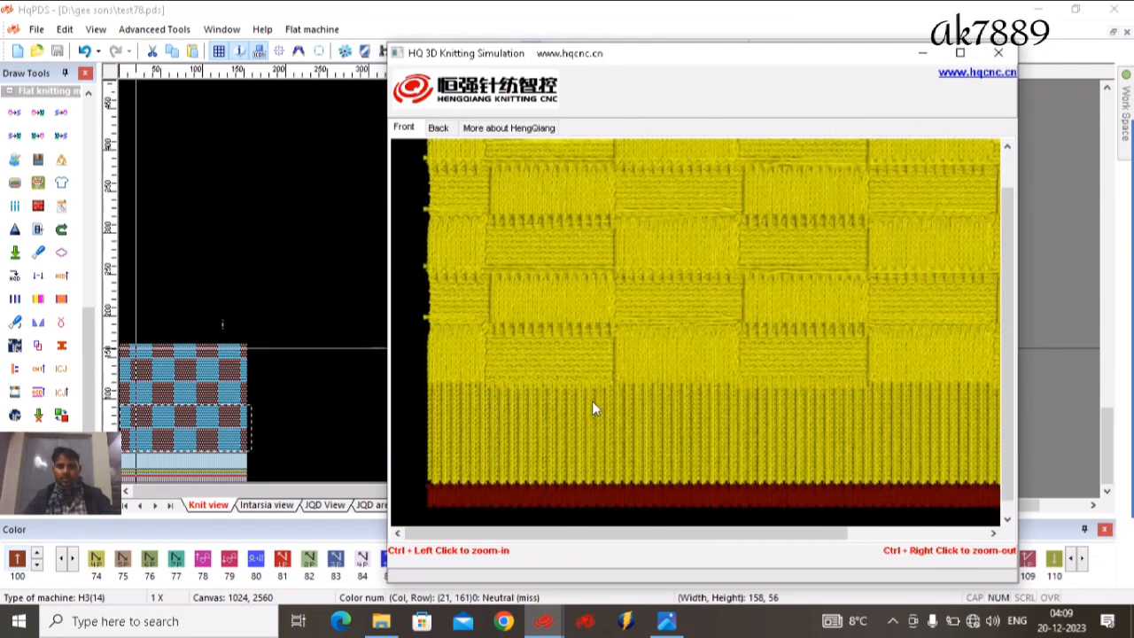
left_click(690, 378, "ctrl")
left_click(690, 375, "ctrl")
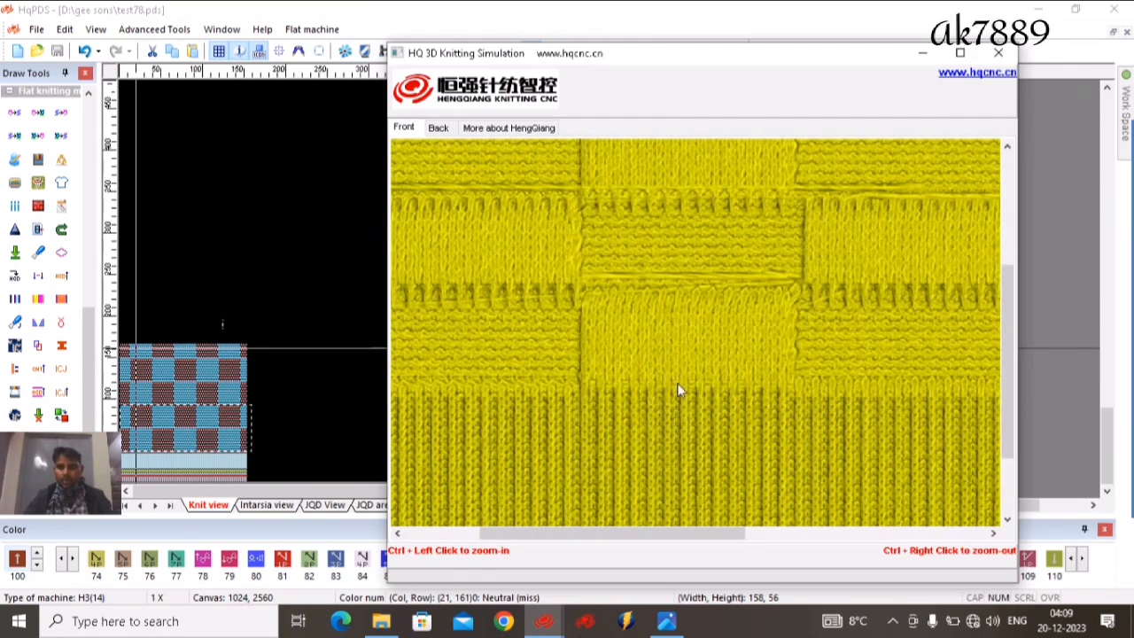
left_click(999, 52)
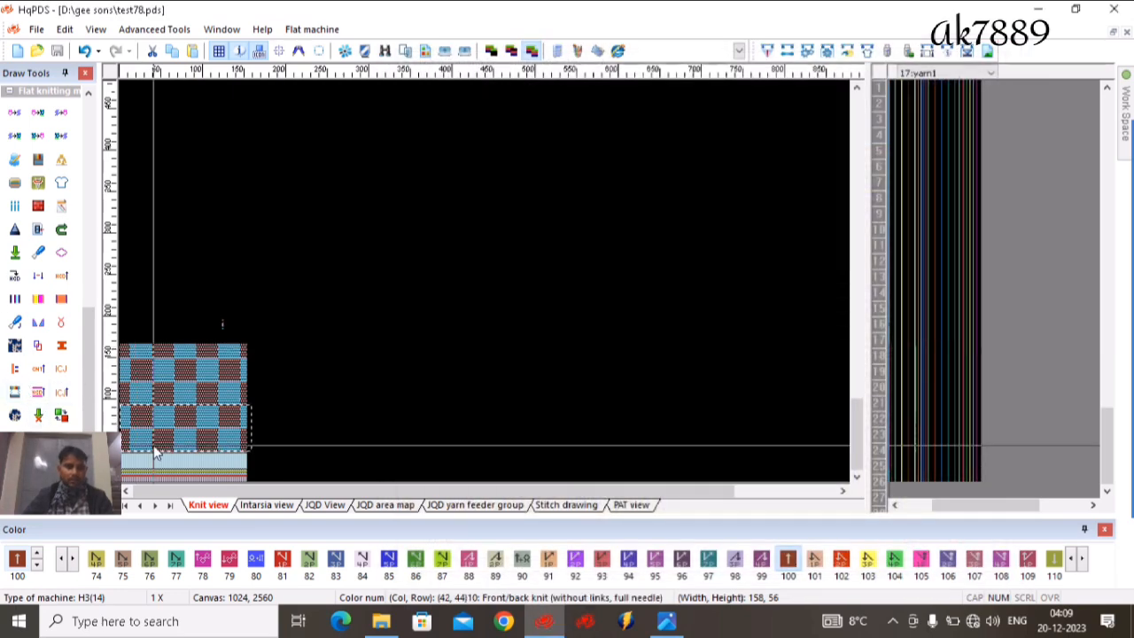
Examine the checkerboard block boundaries in the knit pattern around columns 15 to 16 and rows 58 to 67
scroll(188, 412, "up", 2)
mouse_move(1127, 244)
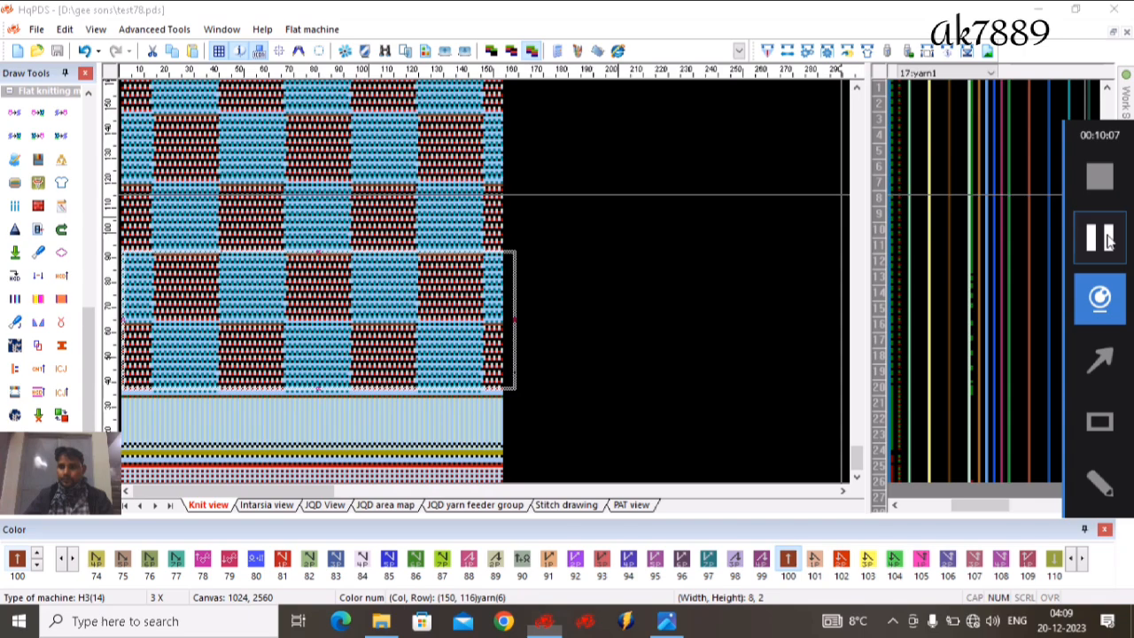
scroll(245, 299, "up", 3)
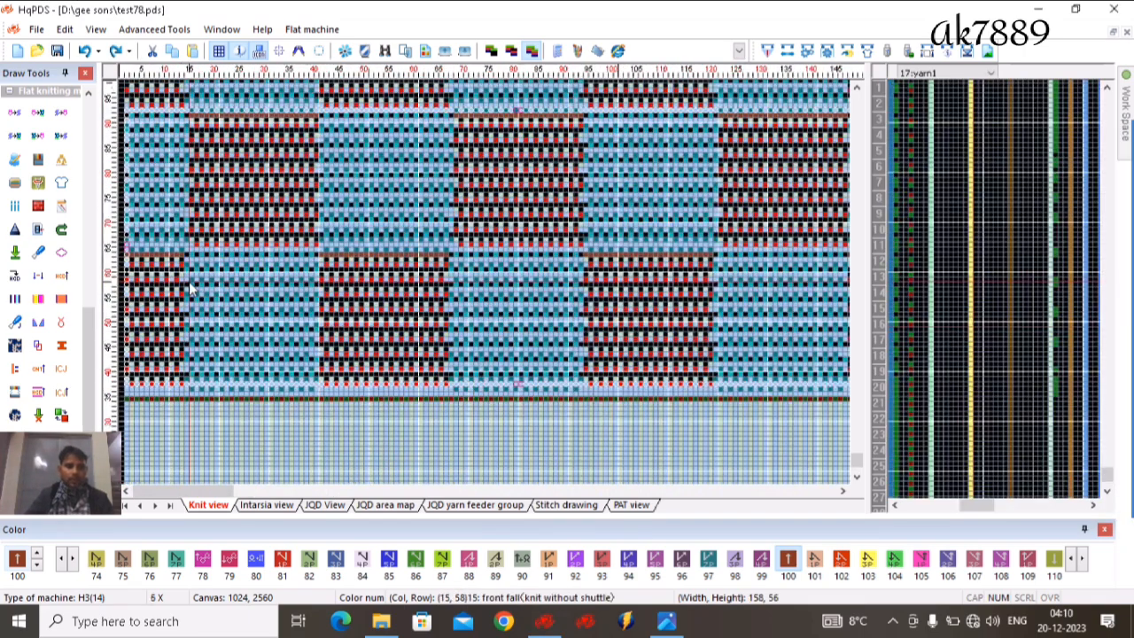
scroll(209, 288, "up", 1)
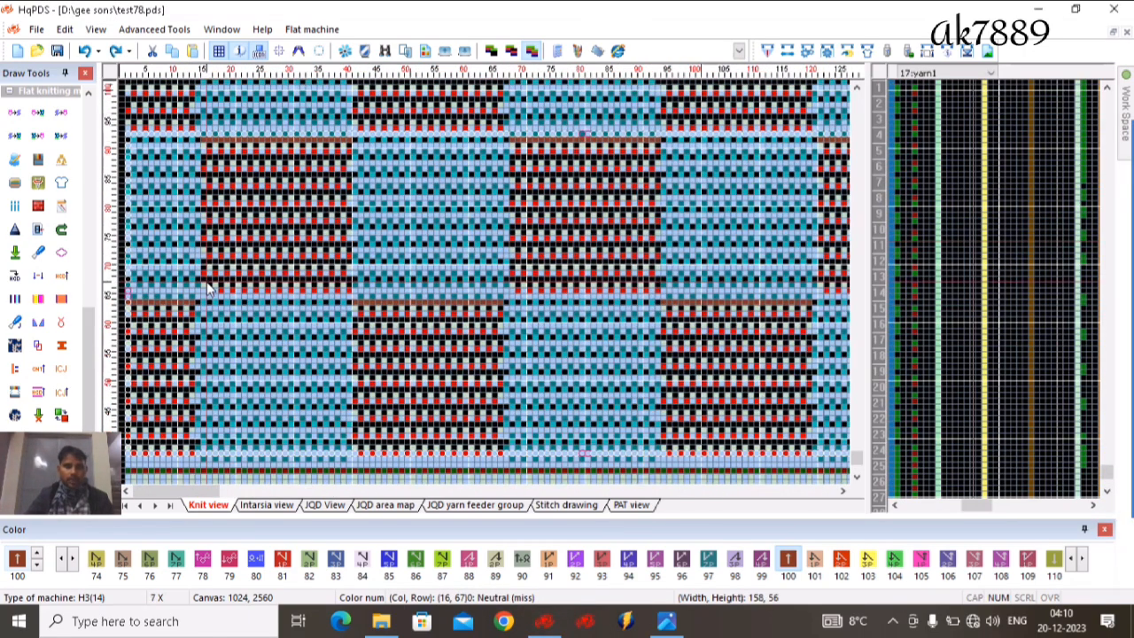